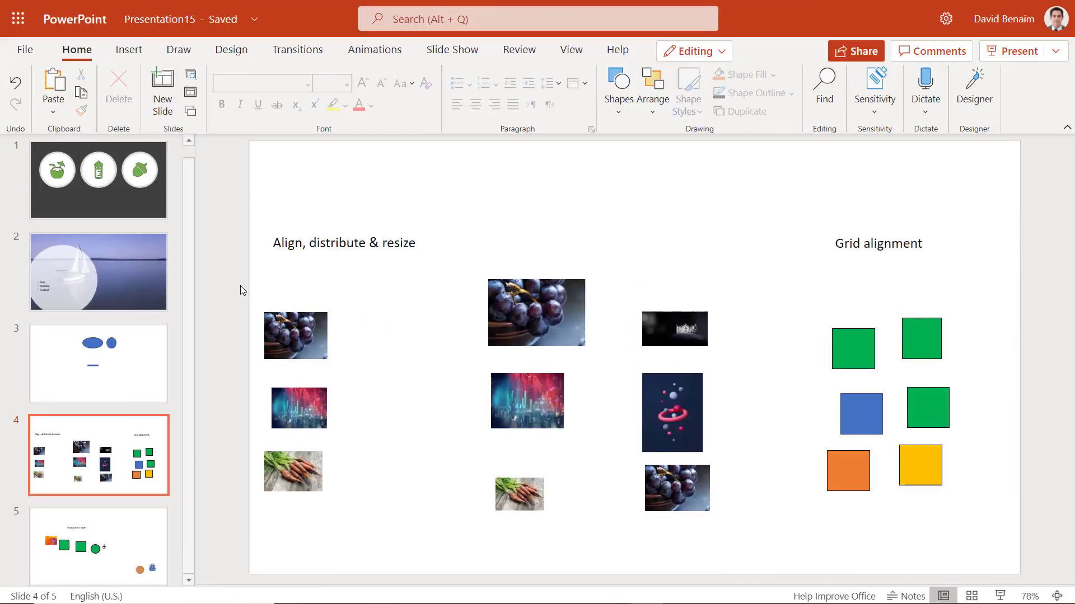
Step: Auto Fix the left and middle picture columns on slide 4 so each lines up
{"action": "left_click_drag", "start_coordinate": [237, 283], "coordinate": [394, 461]}
{"action": "right_click", "coordinate": [305, 331]}
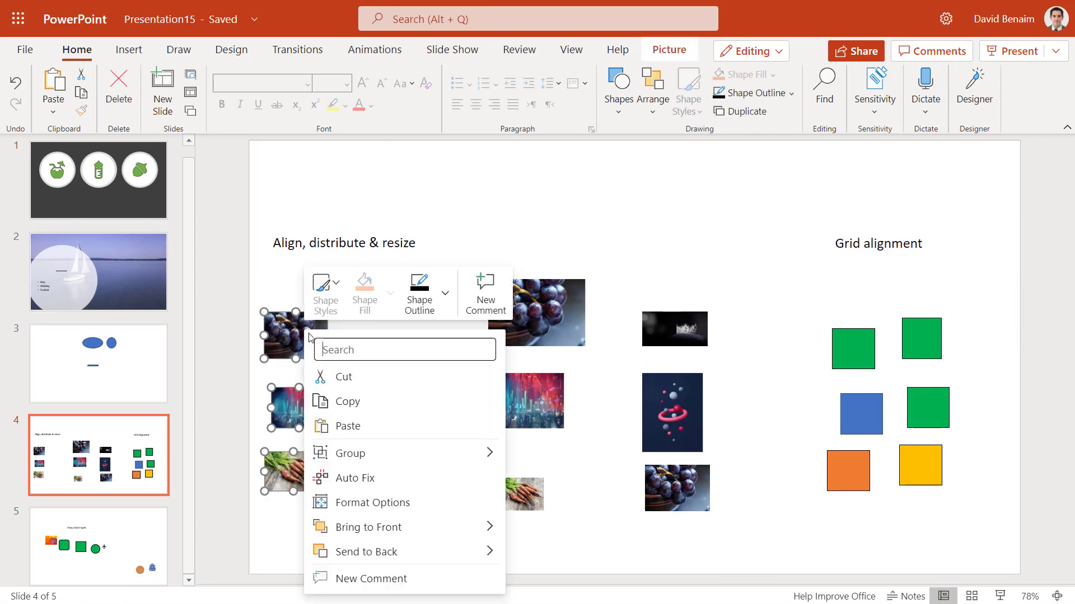
{"action": "left_click", "coordinate": [359, 477]}
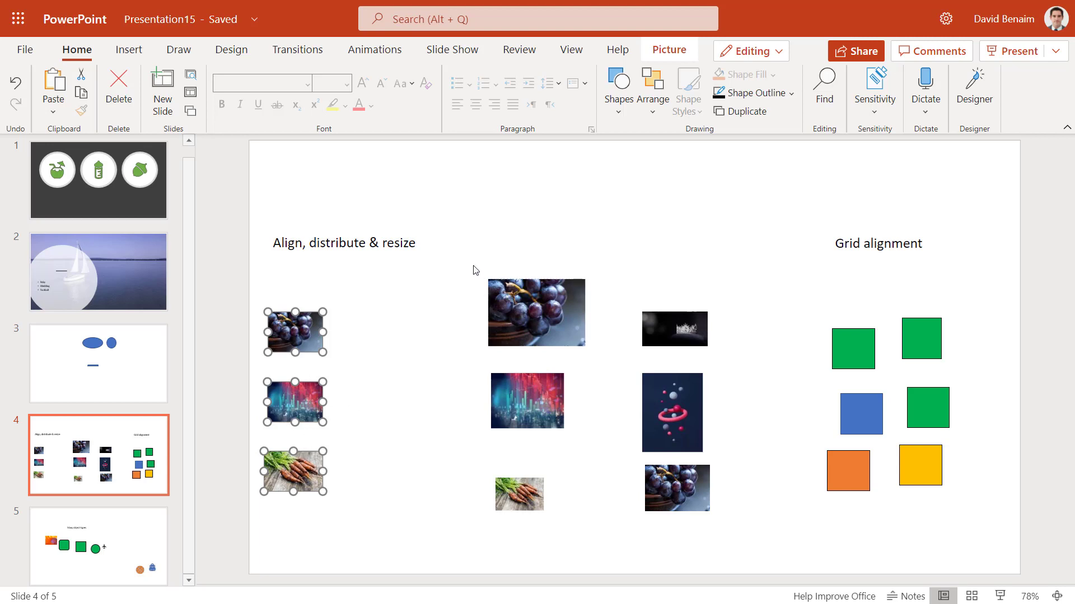
{"action": "left_click_drag", "start_coordinate": [470, 265], "coordinate": [617, 541]}
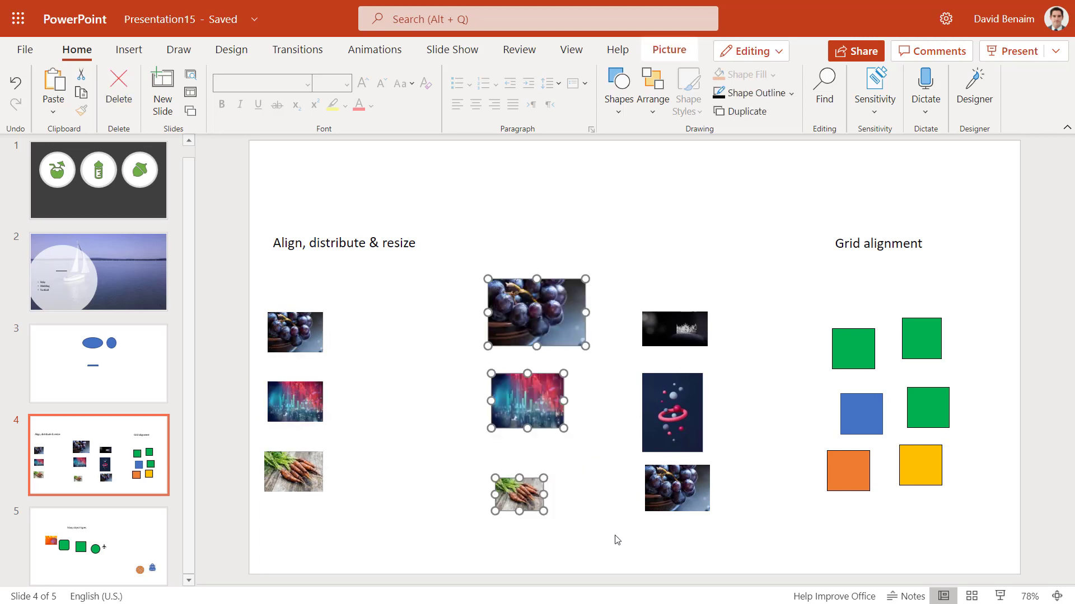
{"action": "left_click", "coordinate": [660, 111]}
{"action": "left_click", "coordinate": [682, 364]}
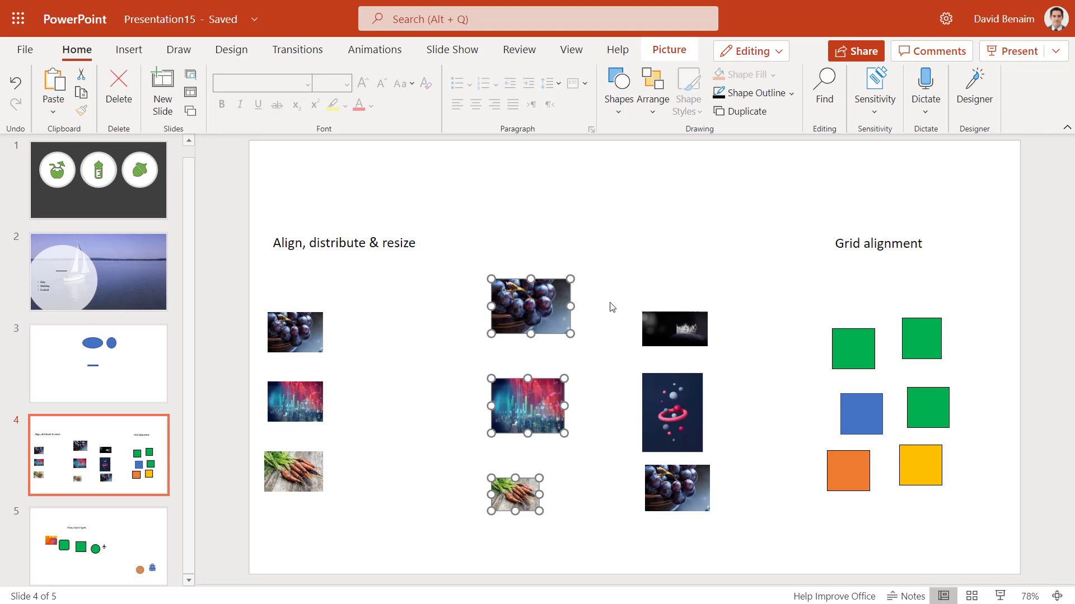
Step: Auto Fix the right-hand picture column to match widths and even spacing
{"action": "left_click", "coordinate": [596, 392]}
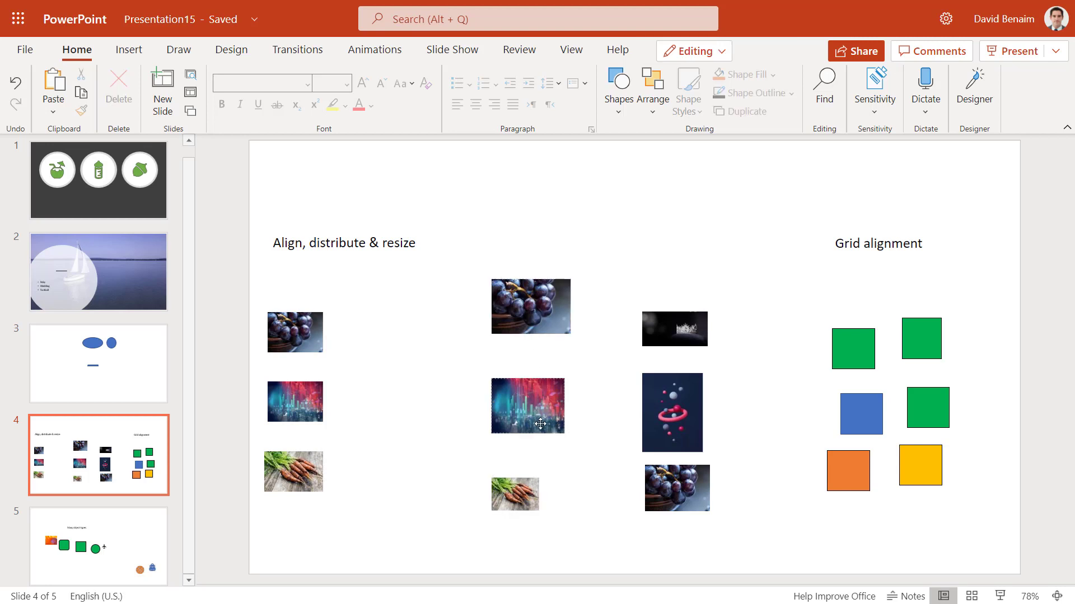
{"action": "left_click_drag", "start_coordinate": [613, 281], "coordinate": [744, 562]}
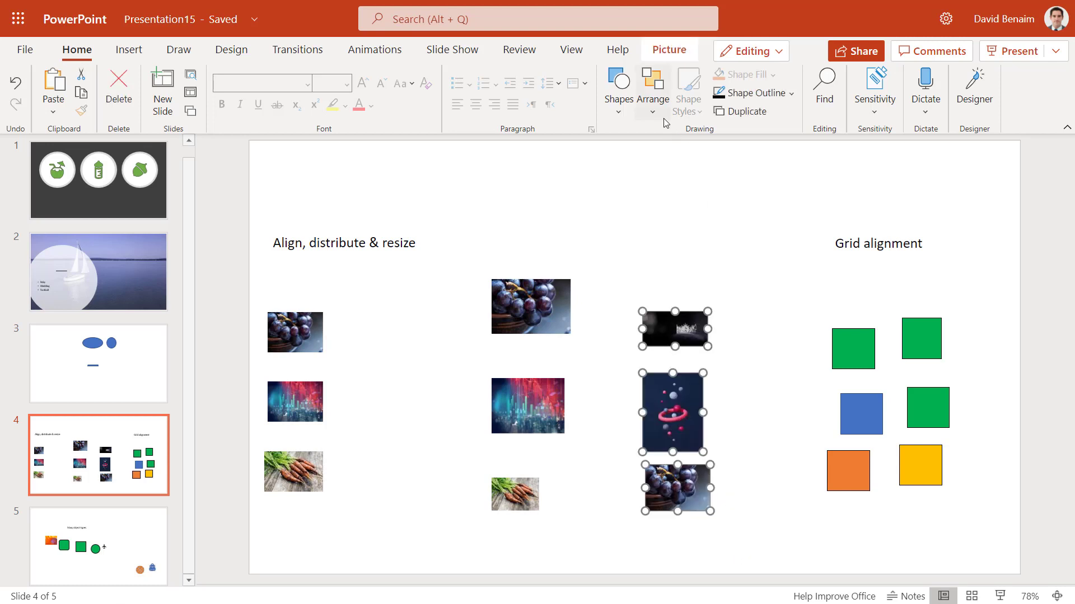
{"action": "right_click", "coordinate": [686, 330]}
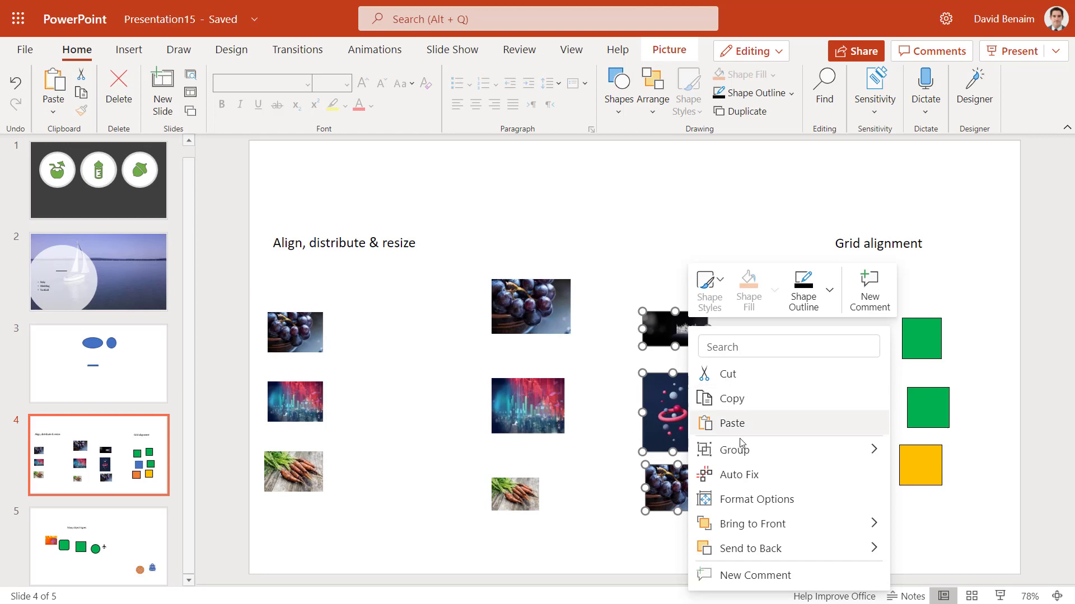
{"action": "left_click", "coordinate": [748, 475]}
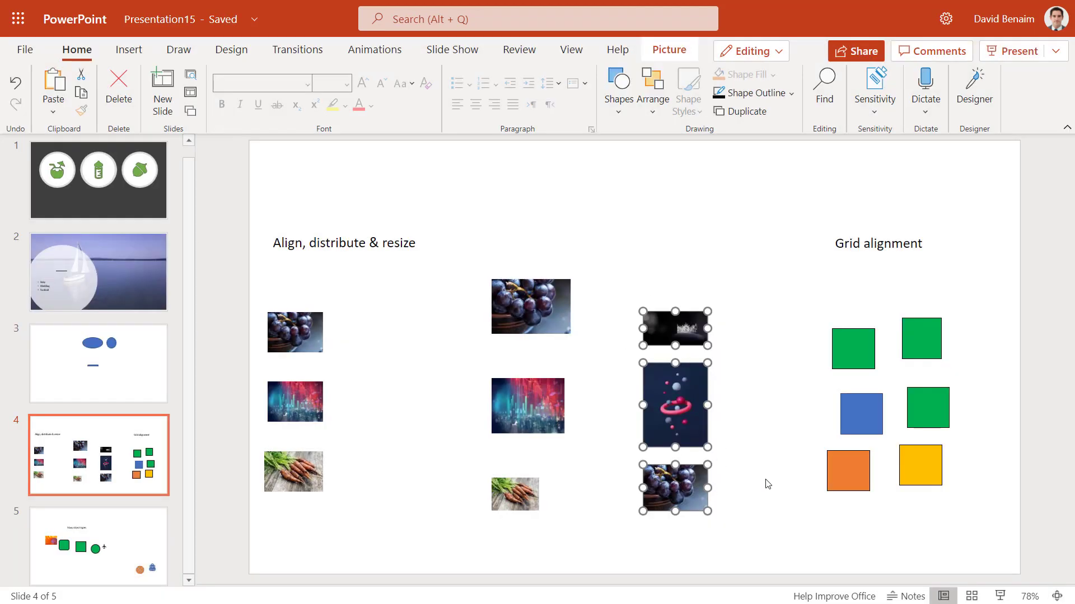
Step: Auto Fix the six Grid alignment squares into a two-column, three-row grid and dismiss the error
{"action": "left_click_drag", "start_coordinate": [803, 282], "coordinate": [963, 522]}
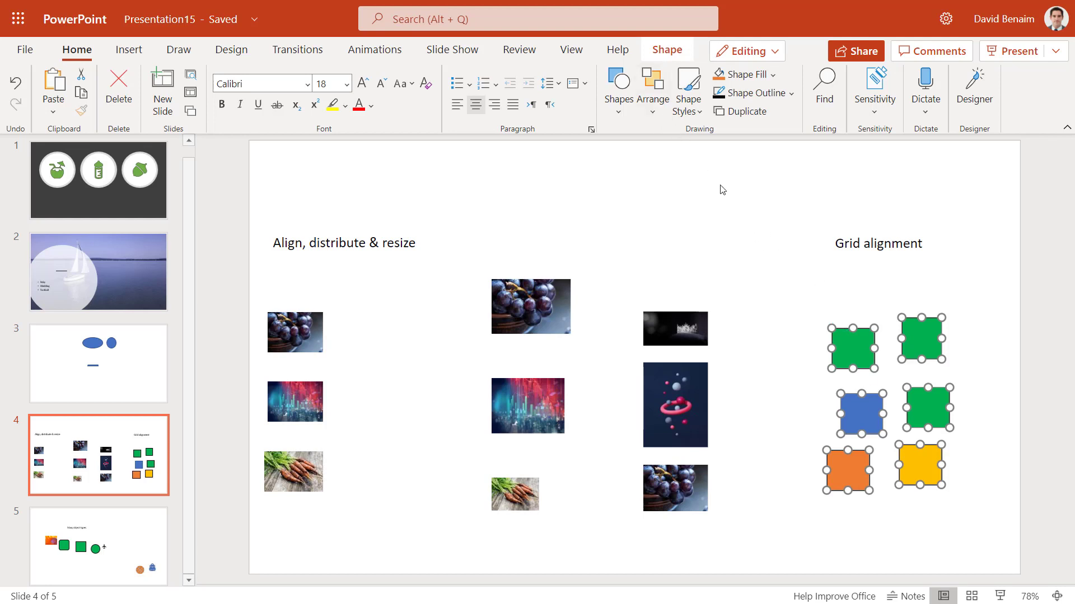
{"action": "right_click", "coordinate": [845, 331]}
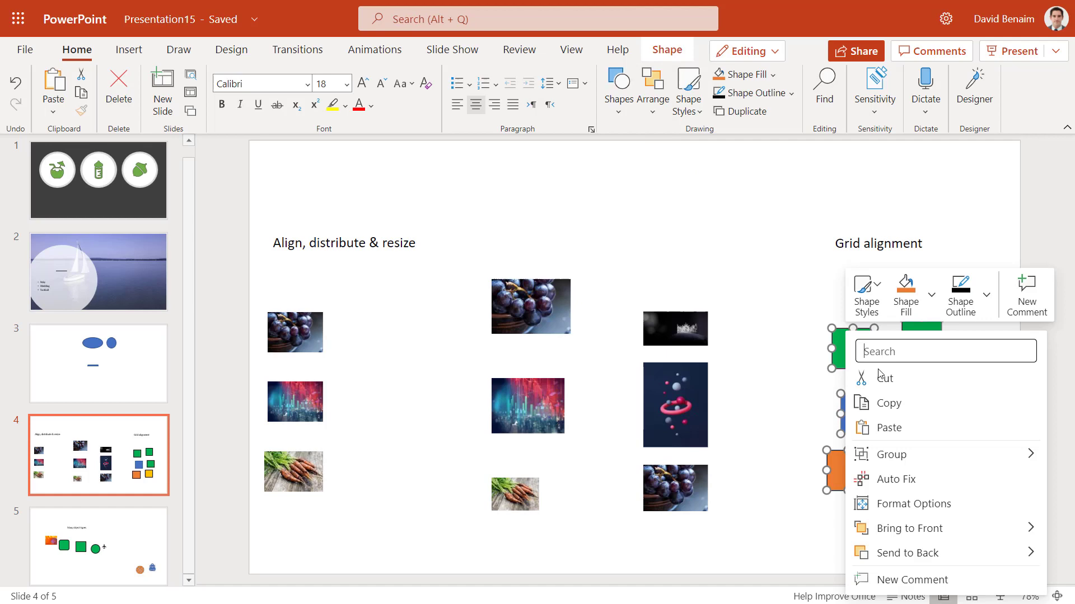
{"action": "left_click", "coordinate": [916, 481]}
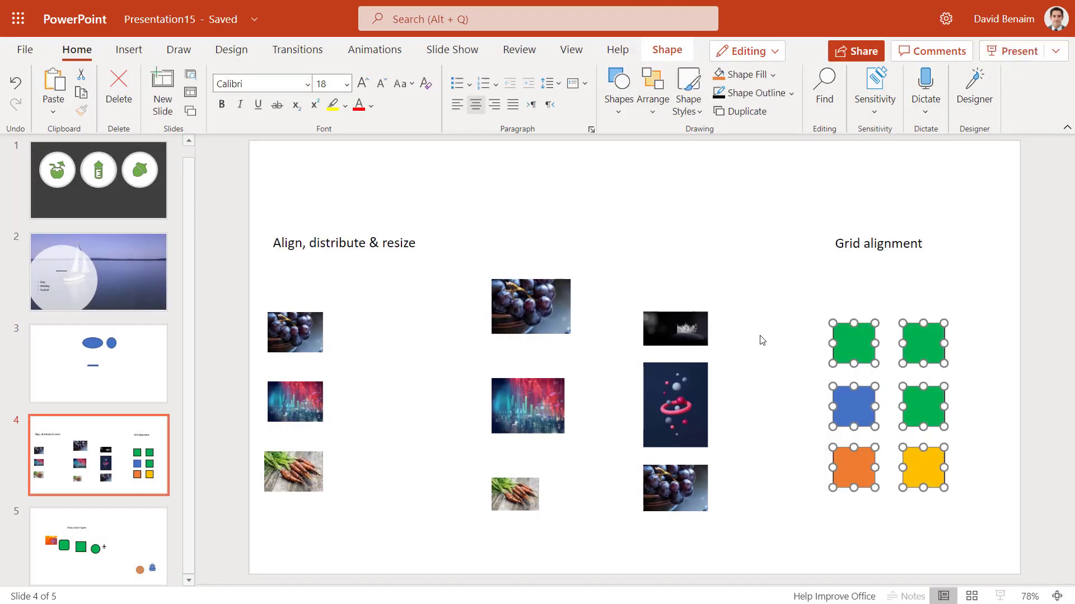
{"action": "left_click", "coordinate": [899, 408]}
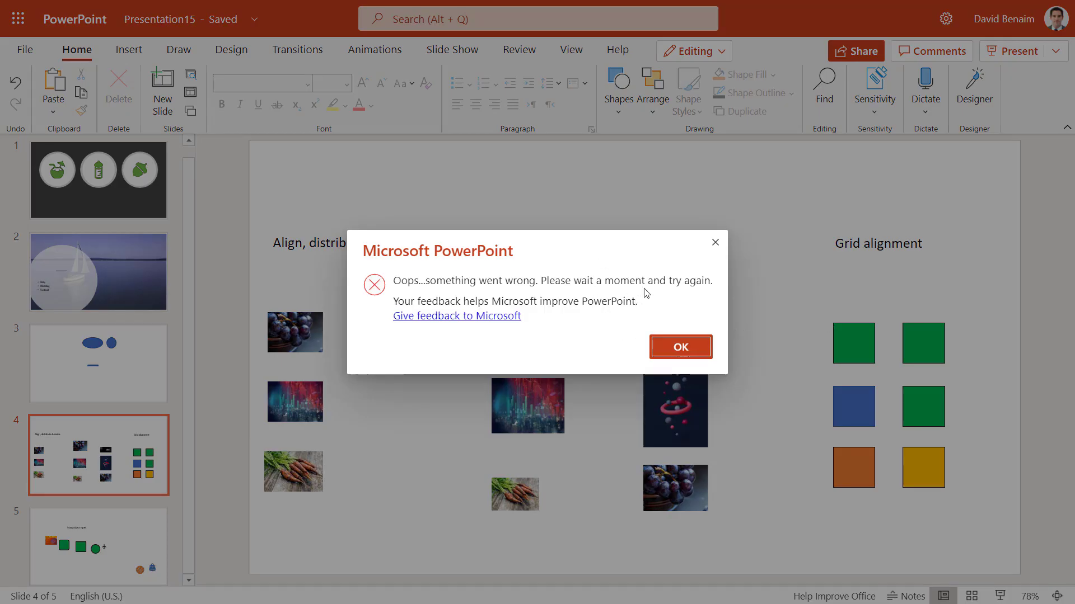
{"action": "left_click", "coordinate": [716, 245]}
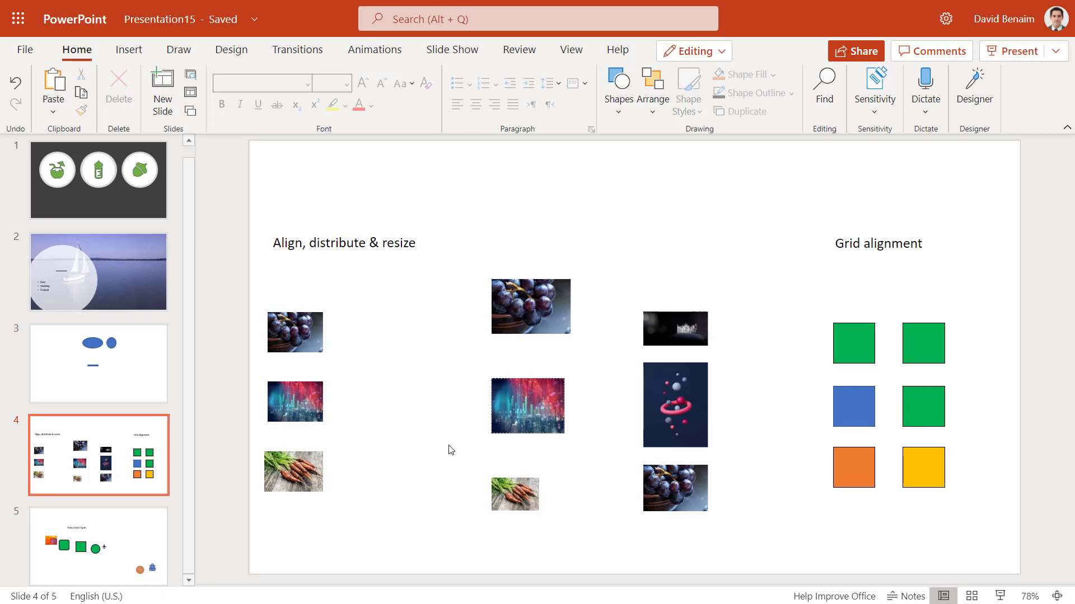
Step: On slide 5, Auto Fix the picture, green shapes and airplane into one row, undoing then redoing it
{"action": "left_click", "coordinate": [133, 546]}
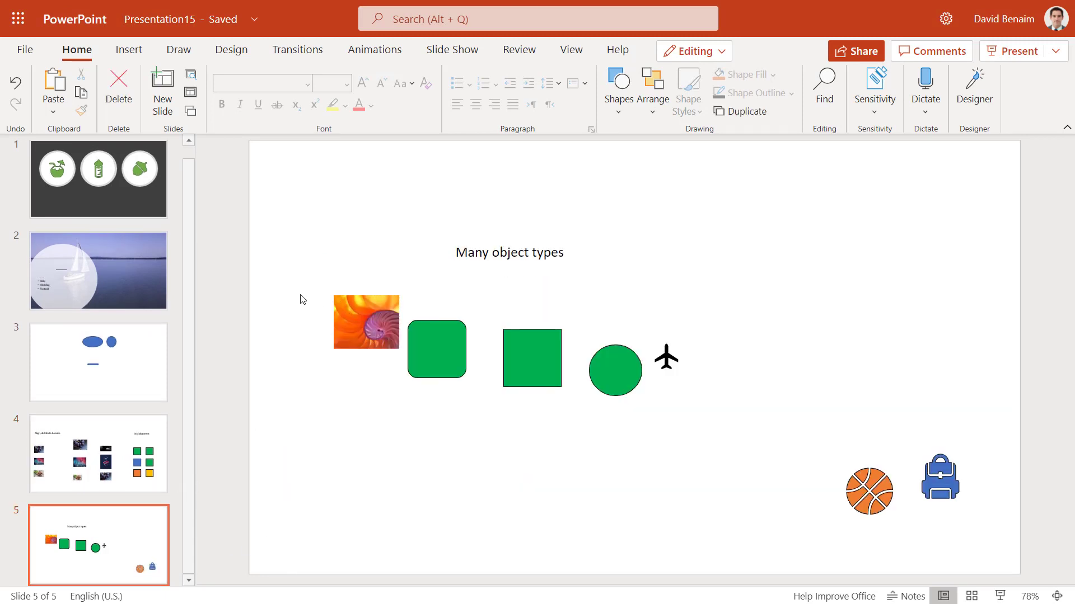
{"action": "left_click_drag", "start_coordinate": [275, 264], "coordinate": [740, 450]}
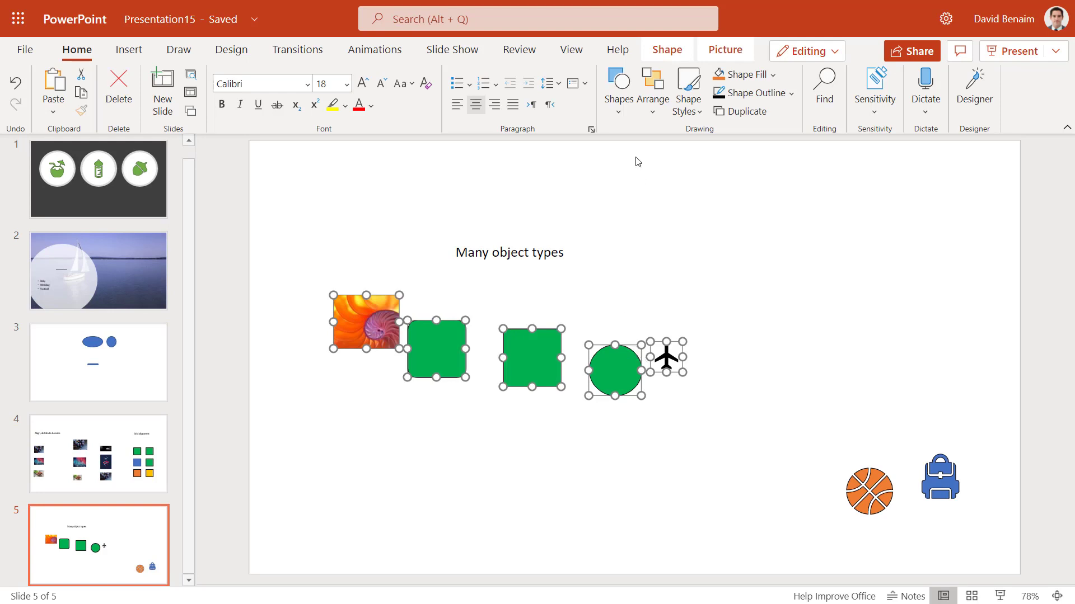
{"action": "left_click", "coordinate": [652, 95]}
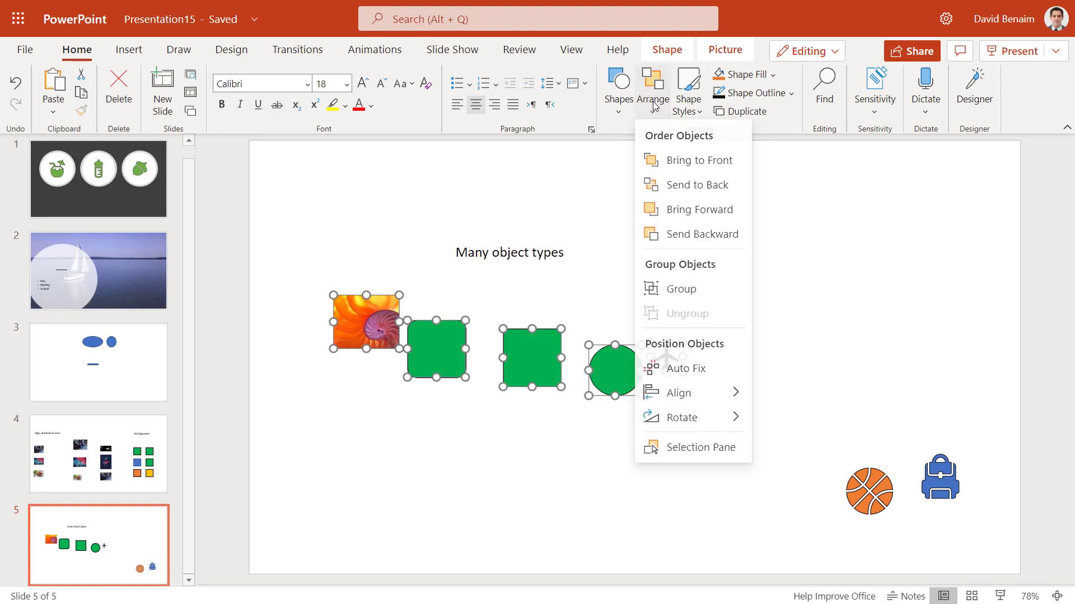
{"action": "left_click", "coordinate": [703, 371]}
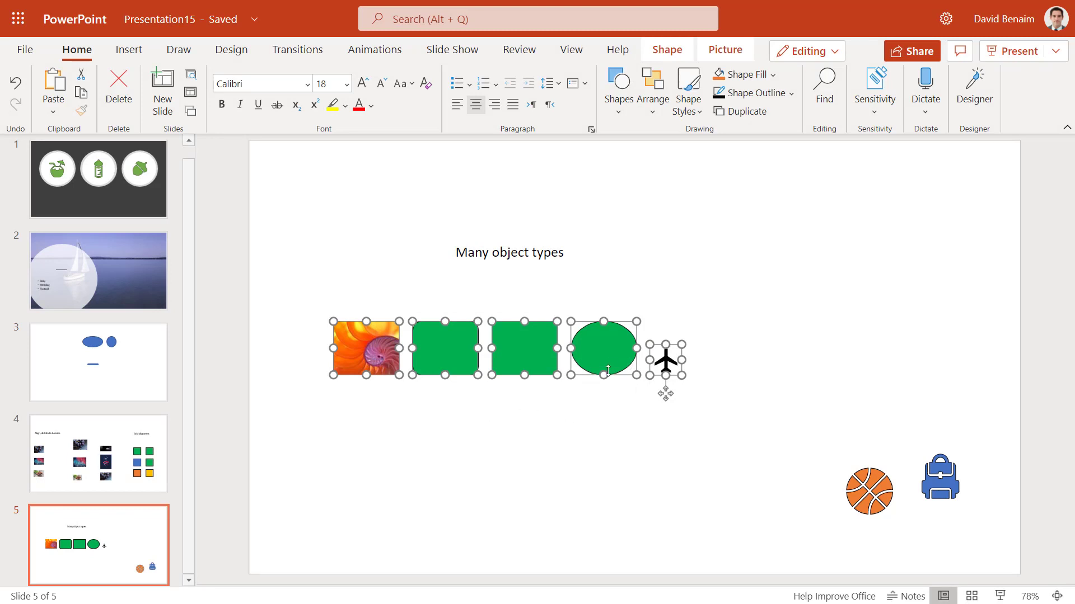
{"action": "key", "text": "ctrl+z"}
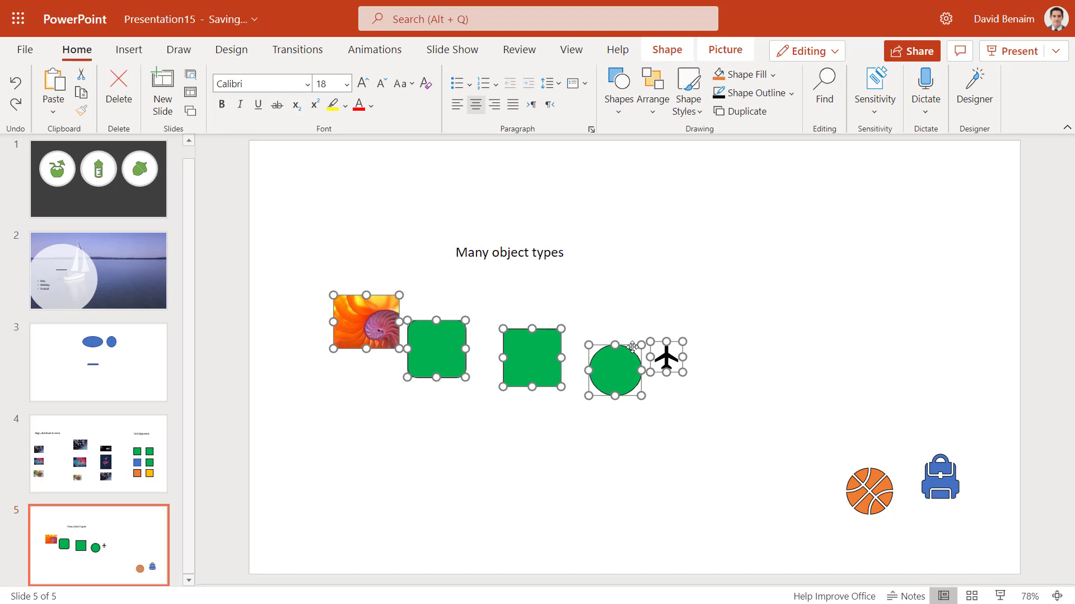
{"action": "key", "text": "ctrl+y"}
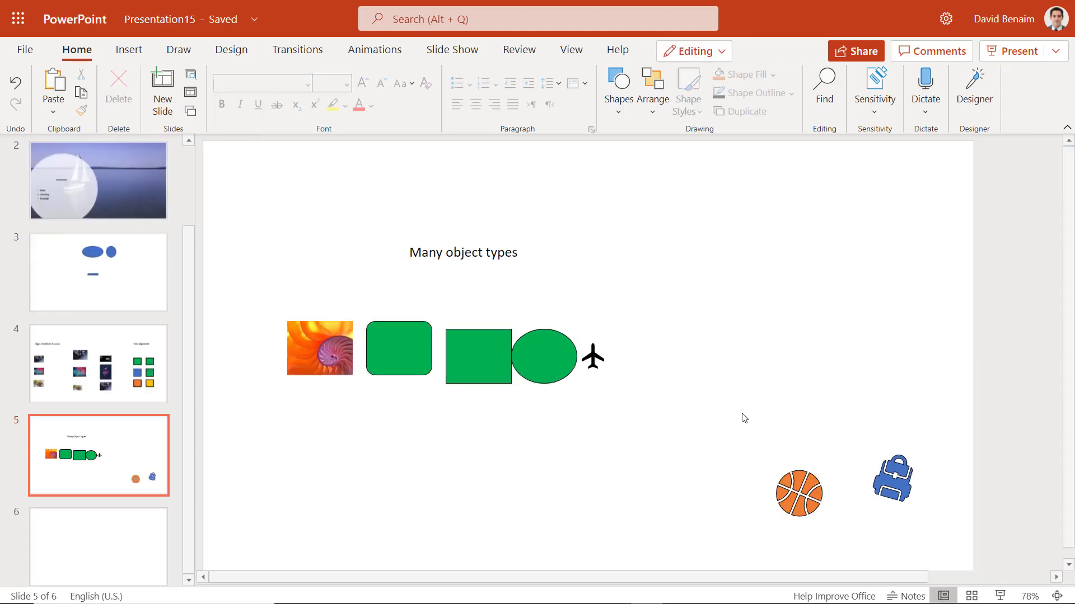
Step: Auto Fix the basketball and backpack icons, then the three off-slide green squares
{"action": "left_click_drag", "start_coordinate": [742, 414], "coordinate": [972, 566]}
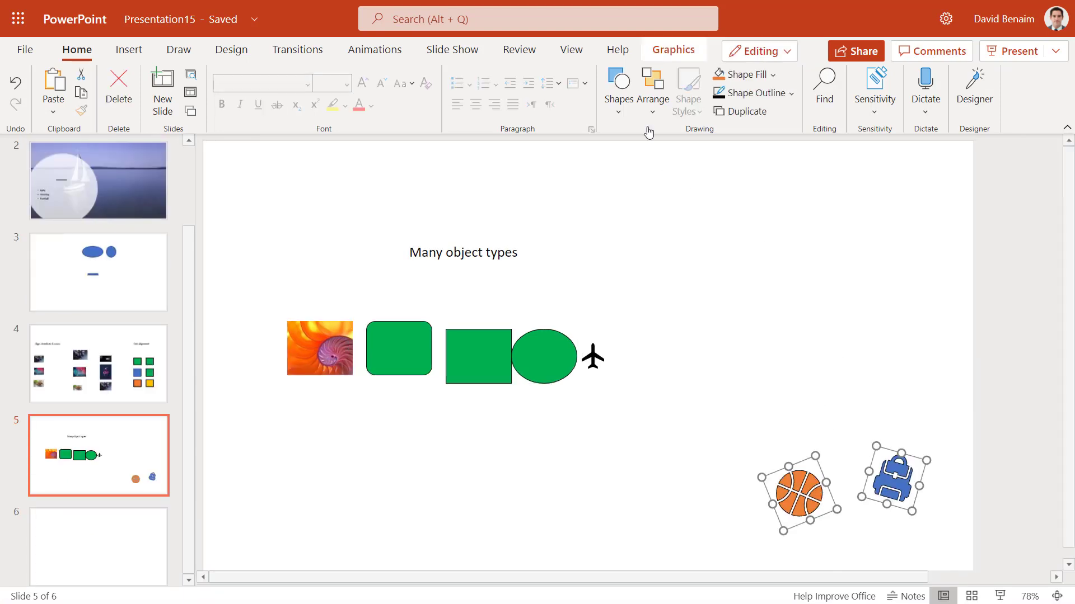
{"action": "left_click", "coordinate": [653, 109]}
{"action": "left_click", "coordinate": [706, 372]}
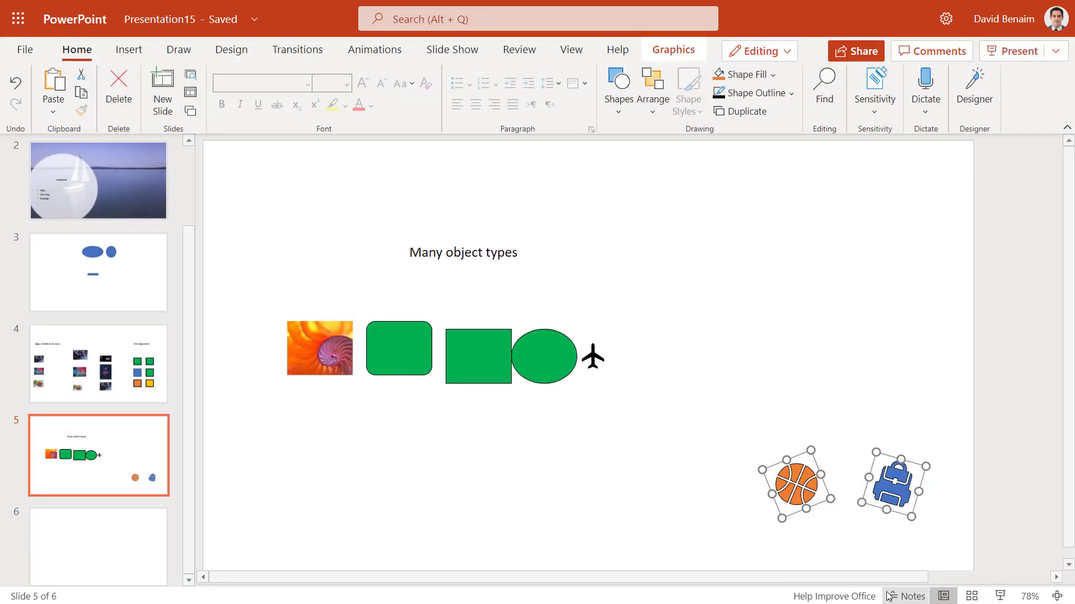
{"action": "left_click_drag", "start_coordinate": [887, 582], "coordinate": [1008, 580]}
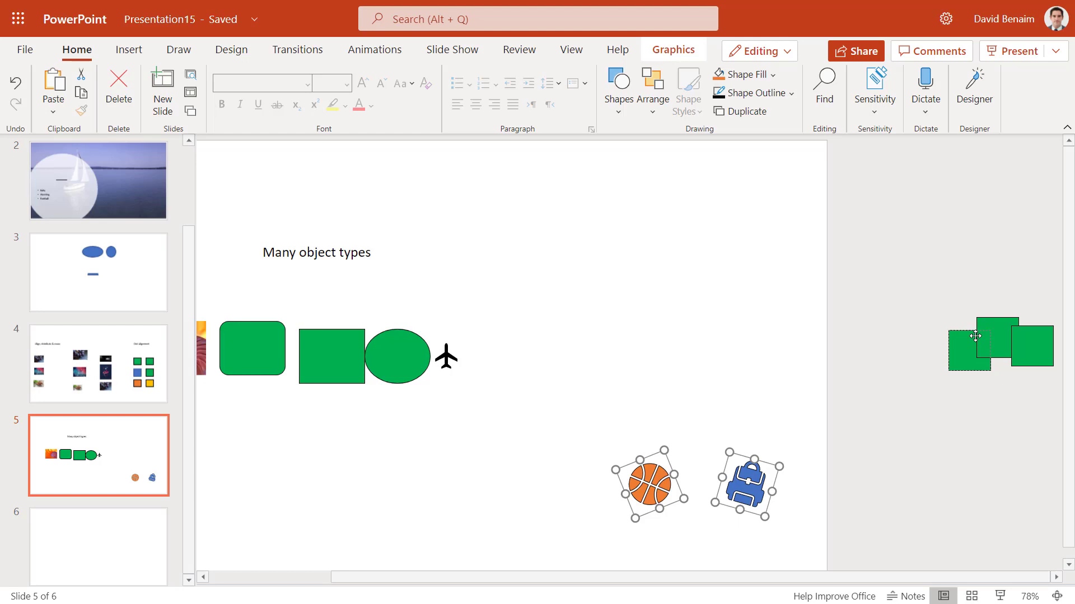
{"action": "left_click_drag", "start_coordinate": [911, 284], "coordinate": [1066, 409]}
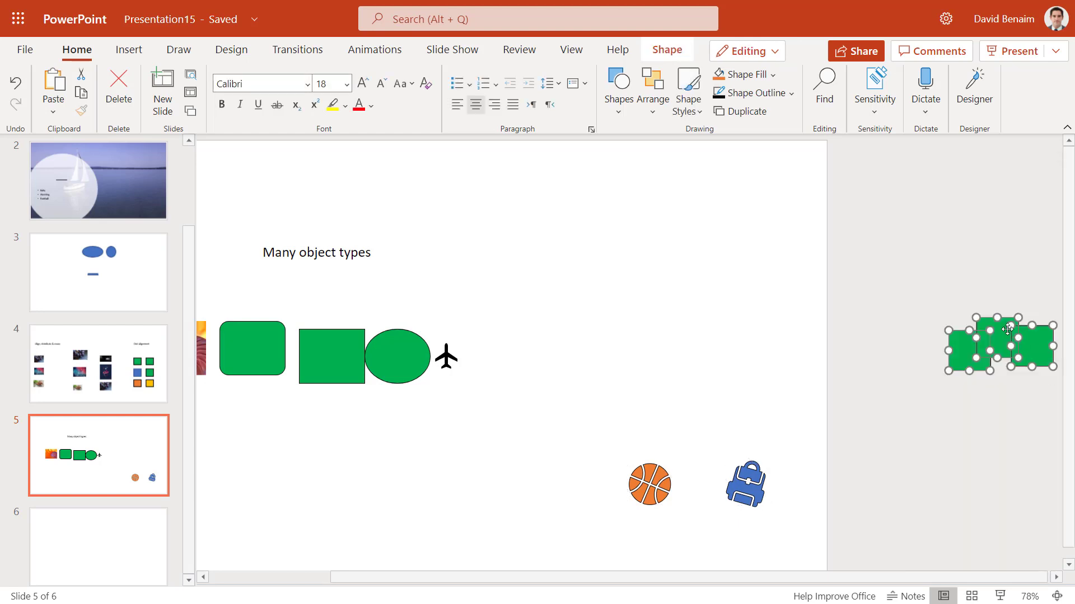
{"action": "left_click", "coordinate": [656, 109]}
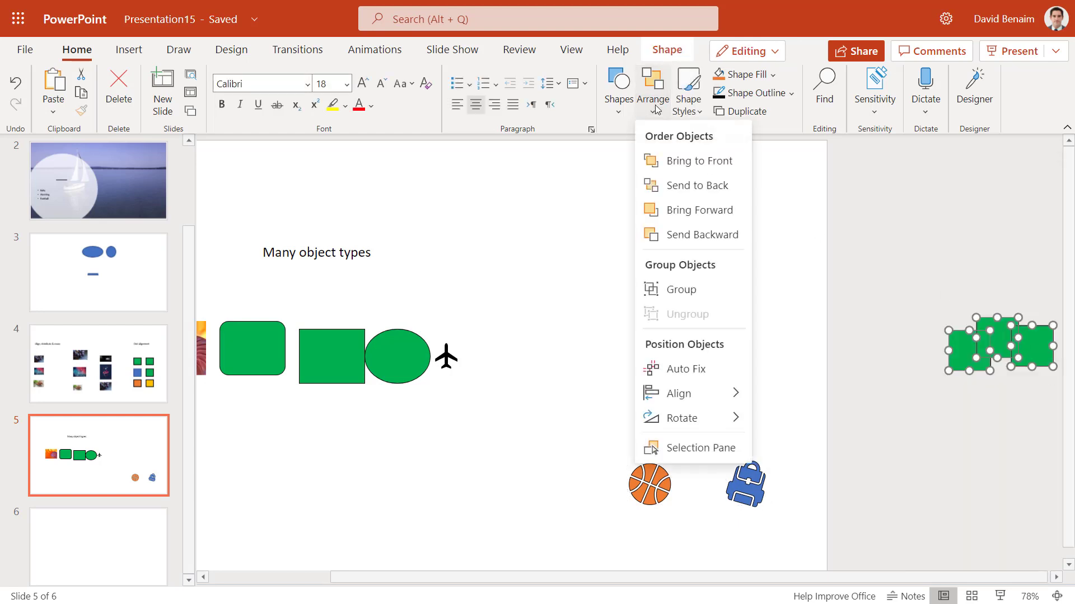
{"action": "left_click", "coordinate": [684, 368]}
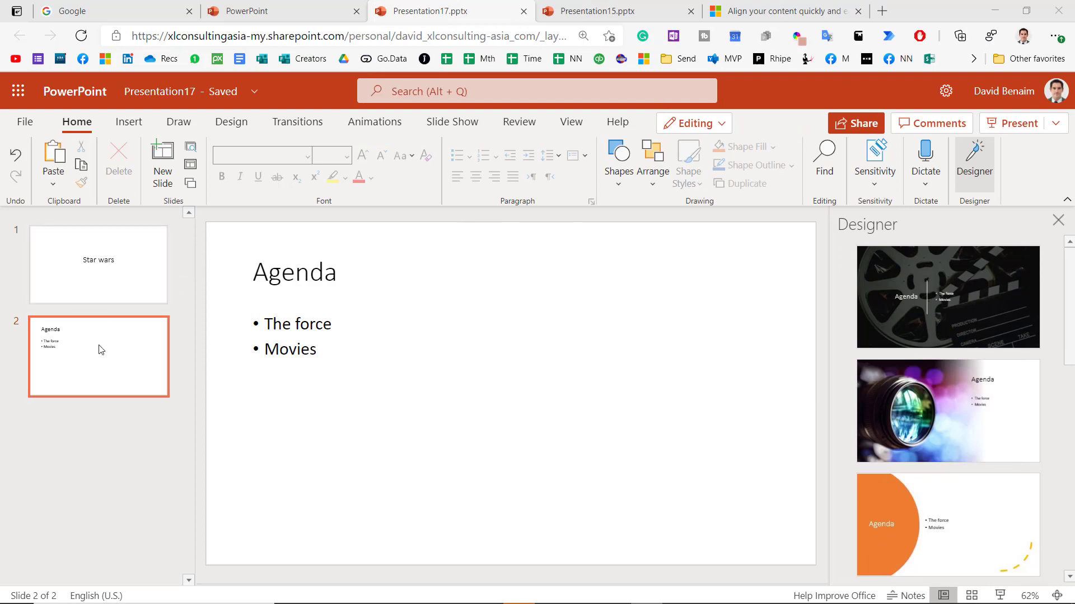
Step: Add 'Characters' and 'Extra robots' bullets below Movies on the Agenda, then request Designer's Add slides
{"action": "left_click", "coordinate": [318, 349]}
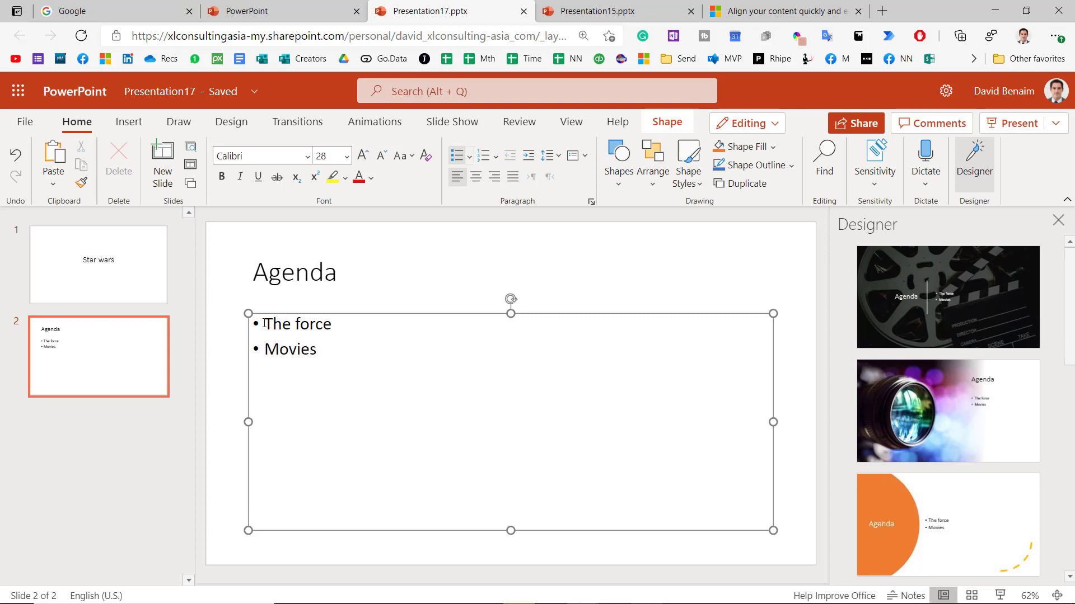
{"action": "key", "text": "Return"}
{"action": "type", "text": "C"}
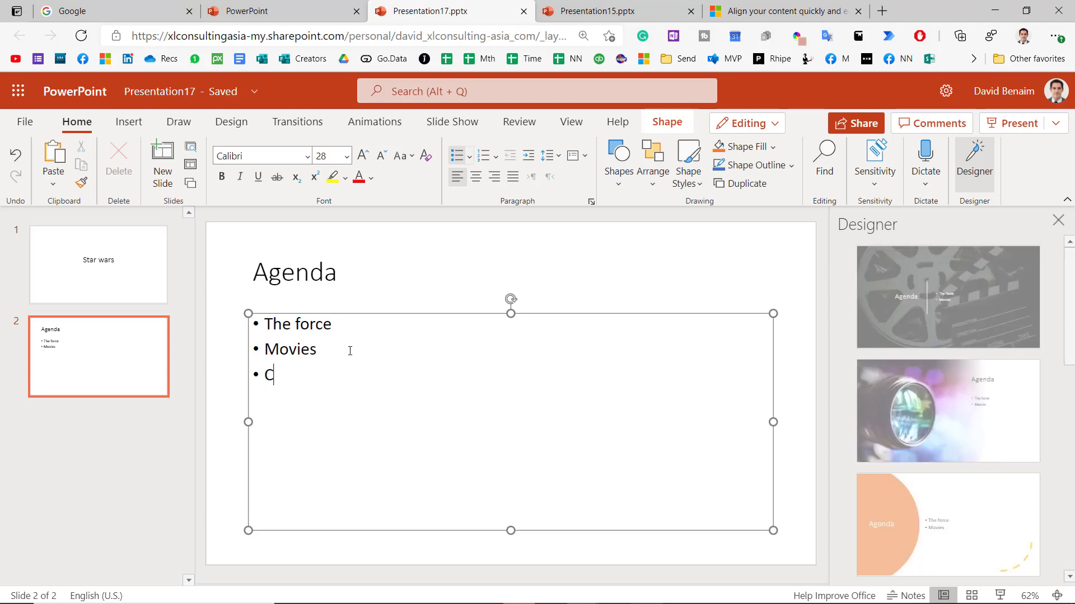
{"action": "type", "text": "haracters E"}
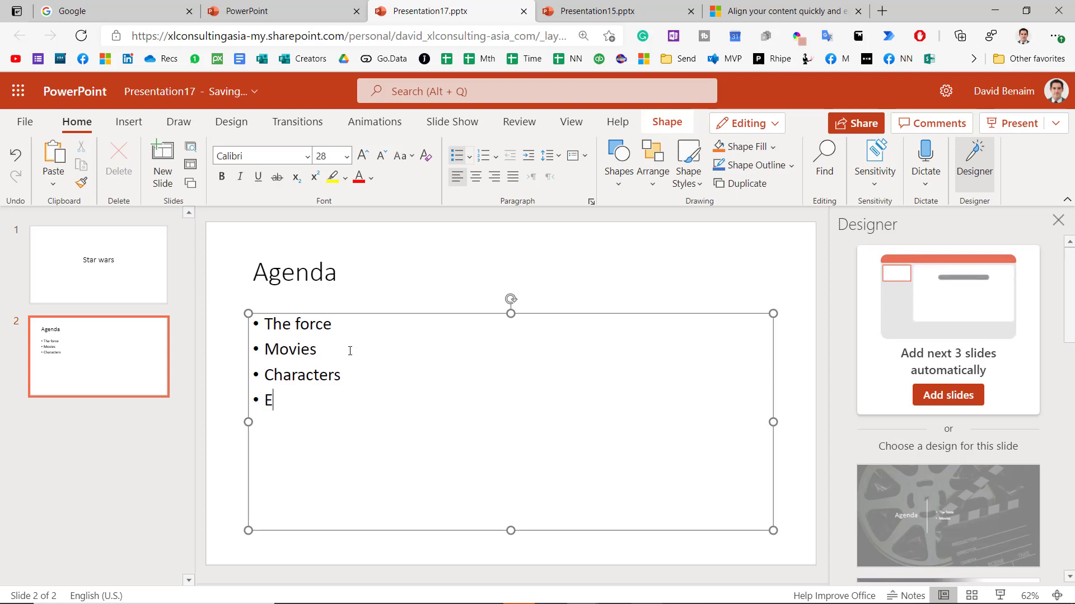
{"action": "type", "text": "xtra robots"}
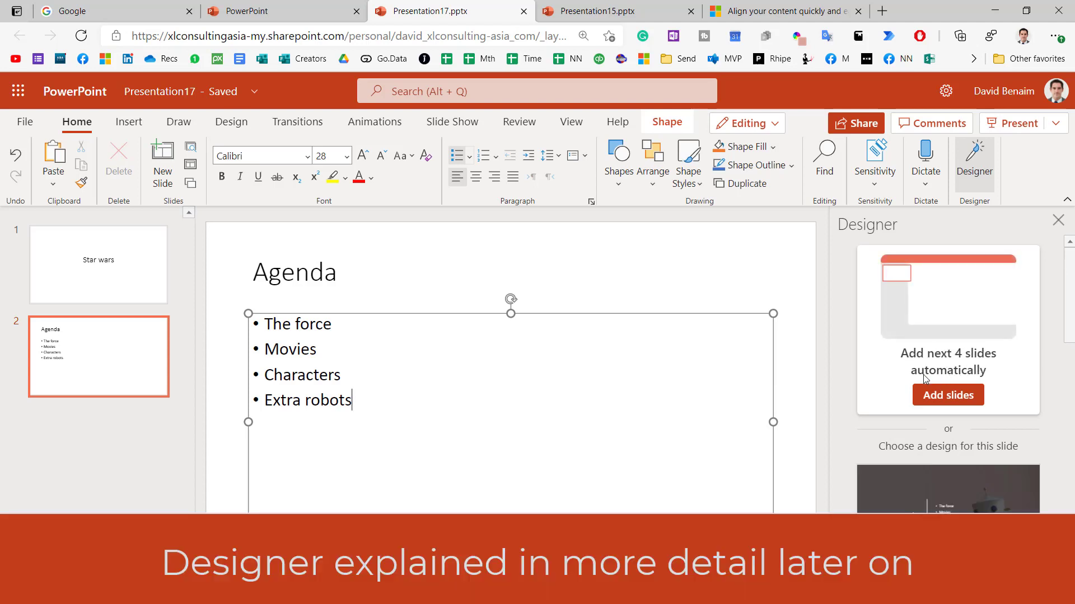
{"action": "left_click", "coordinate": [953, 397]}
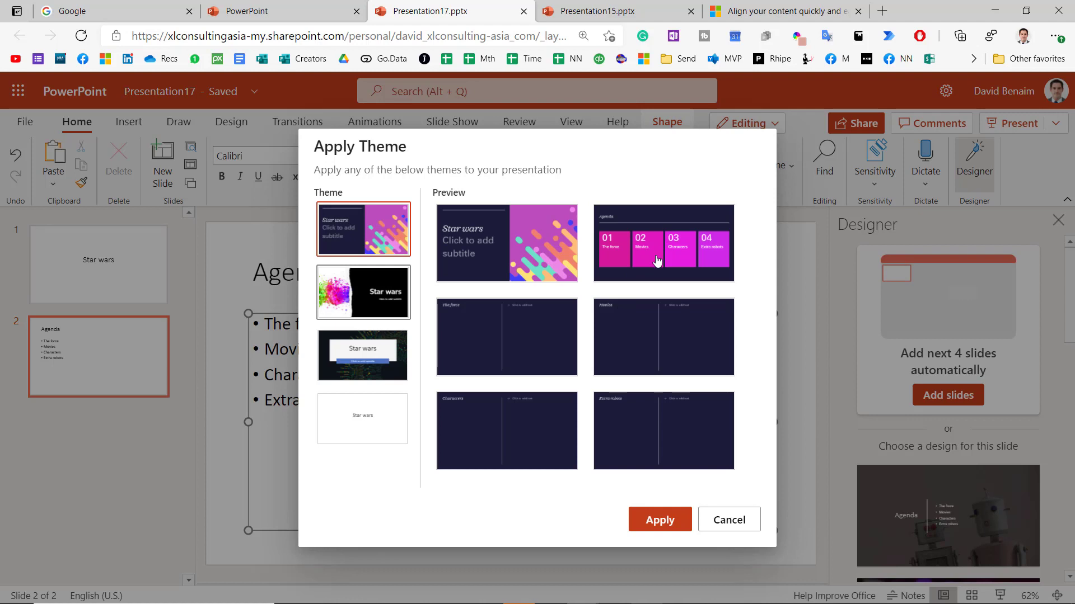
Step: Preview the Star wars theme options and apply the dark second theme
{"action": "left_click", "coordinate": [363, 355]}
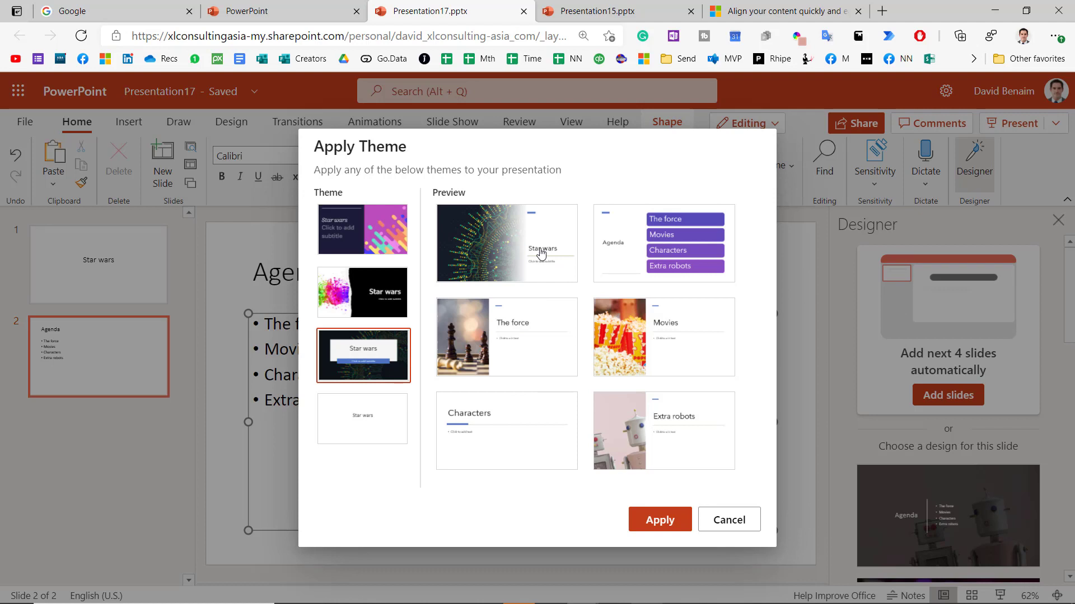
{"action": "left_click", "coordinate": [387, 293]}
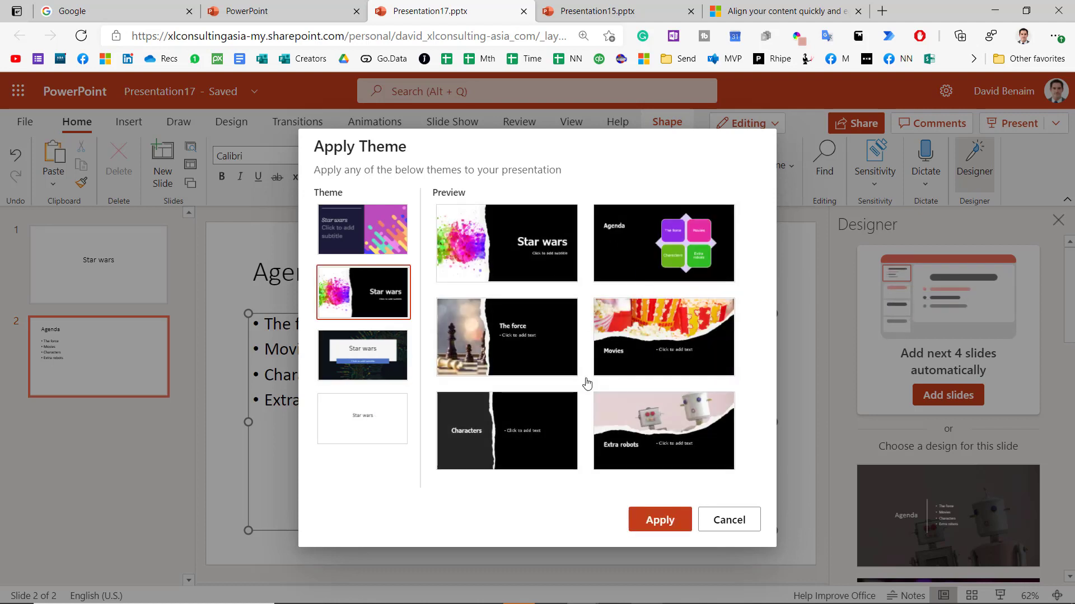
{"action": "left_click", "coordinate": [654, 519]}
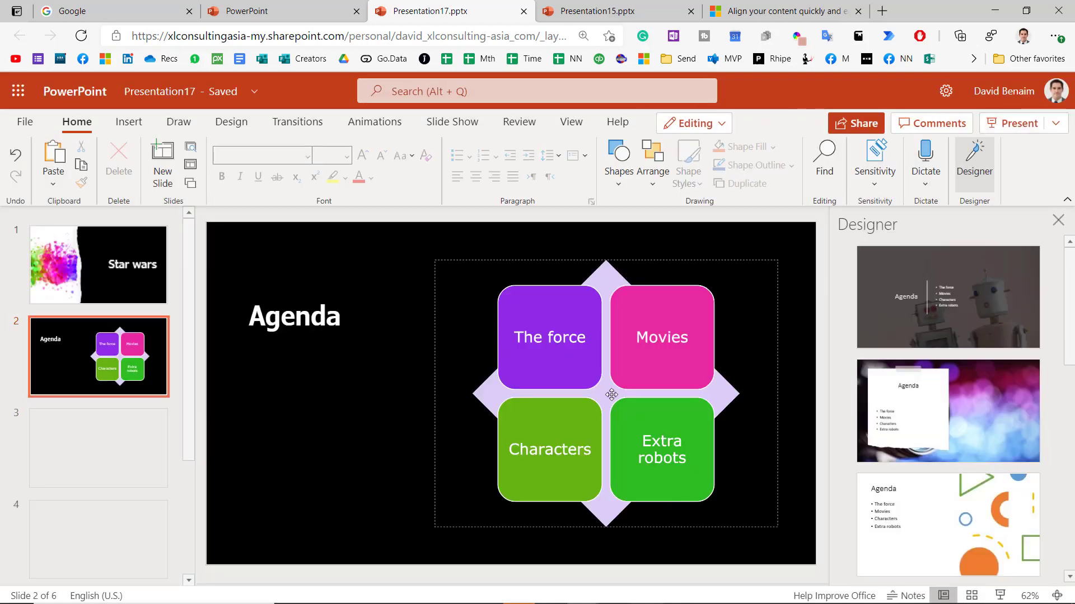
Step: Move to the Extra robots slide (slide 6) and close the Designer pane
{"action": "left_click", "coordinate": [160, 442]}
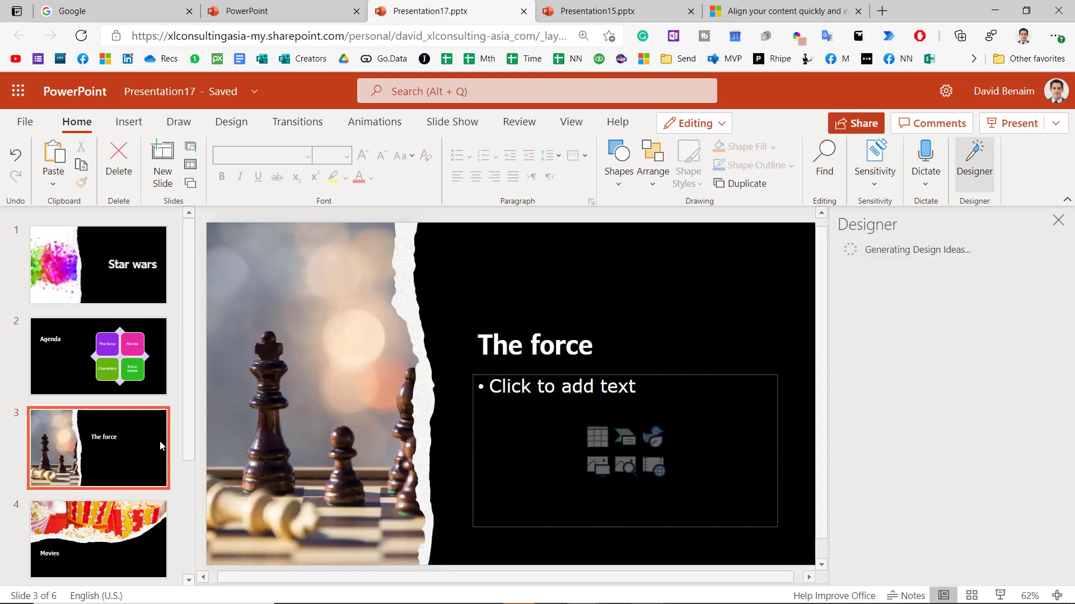
{"action": "key", "text": "Down"}
{"action": "key", "text": "Down"}
{"action": "key", "text": "Down"}
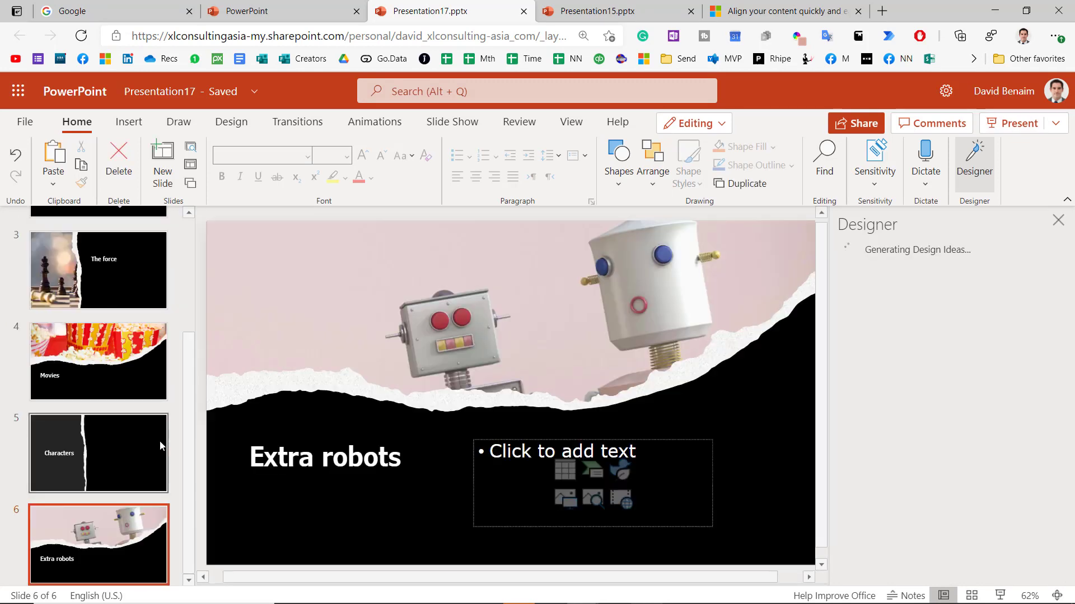
{"action": "left_click", "coordinate": [1058, 220]}
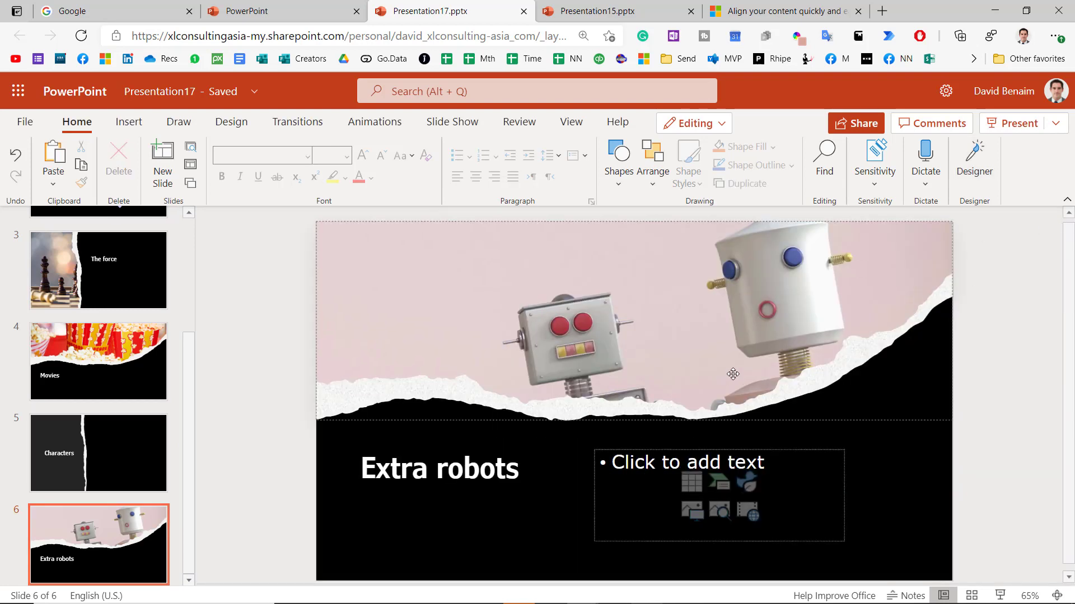
Step: Put the browser in full screen with F11 and return to the classic ribbon
{"action": "left_click", "coordinate": [1068, 200]}
{"action": "left_click", "coordinate": [1068, 163]}
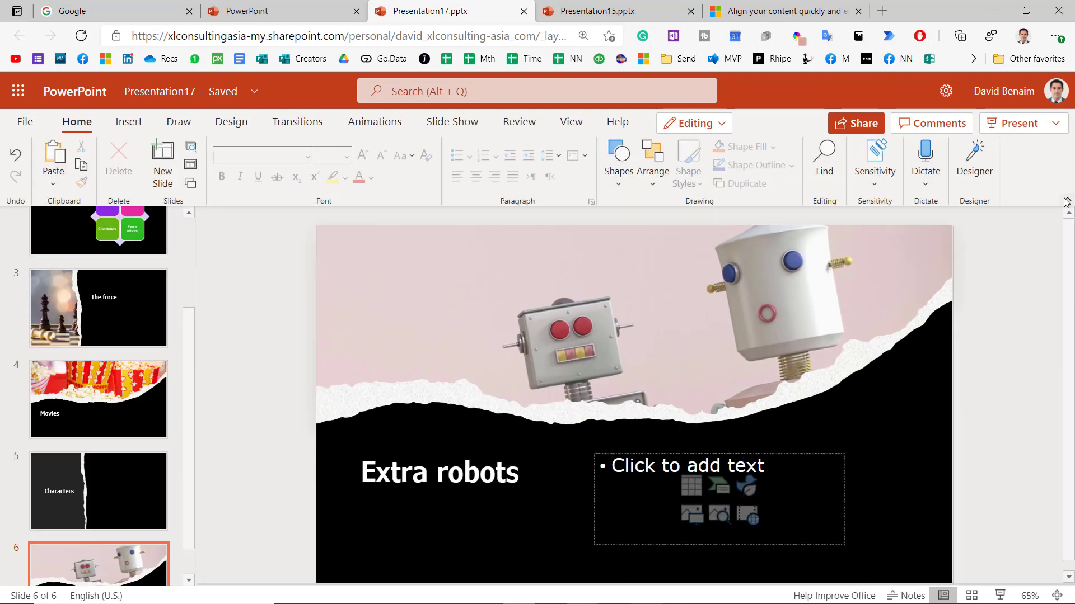
{"action": "left_click", "coordinate": [1067, 202]}
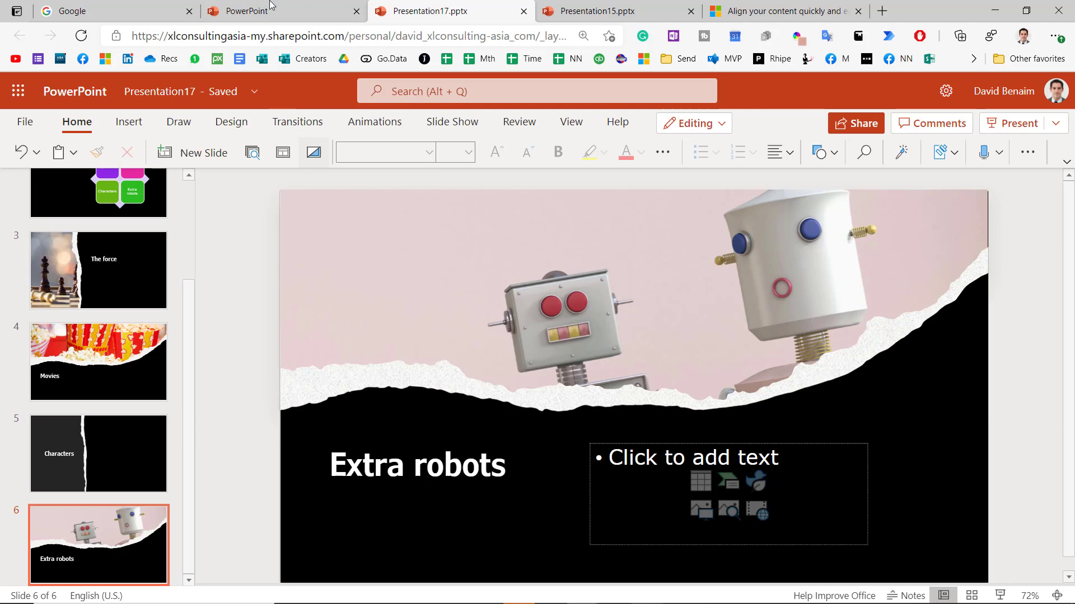
{"action": "key", "text": "F11"}
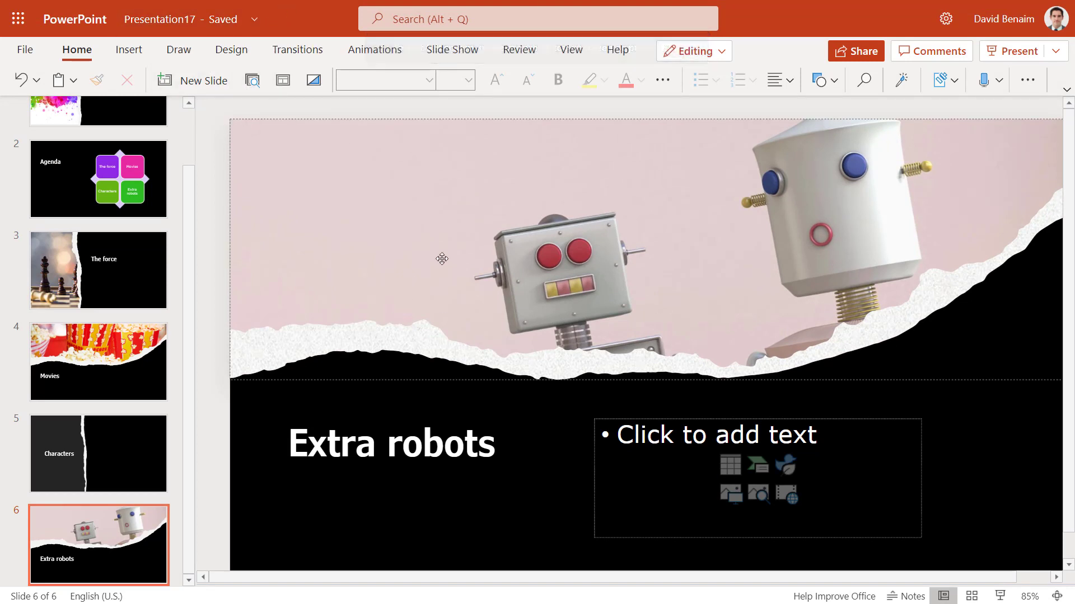
{"action": "left_click", "coordinate": [1068, 92]}
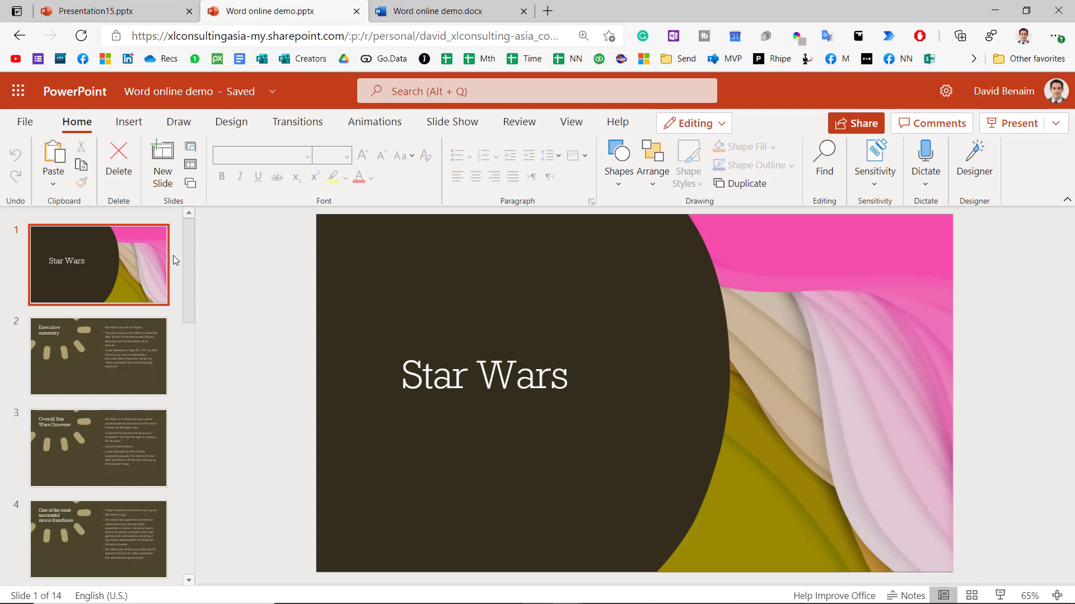
Step: Enable Show body language feedback for Rehearse with Coach and start the rehearsal
{"action": "left_click", "coordinate": [443, 125]}
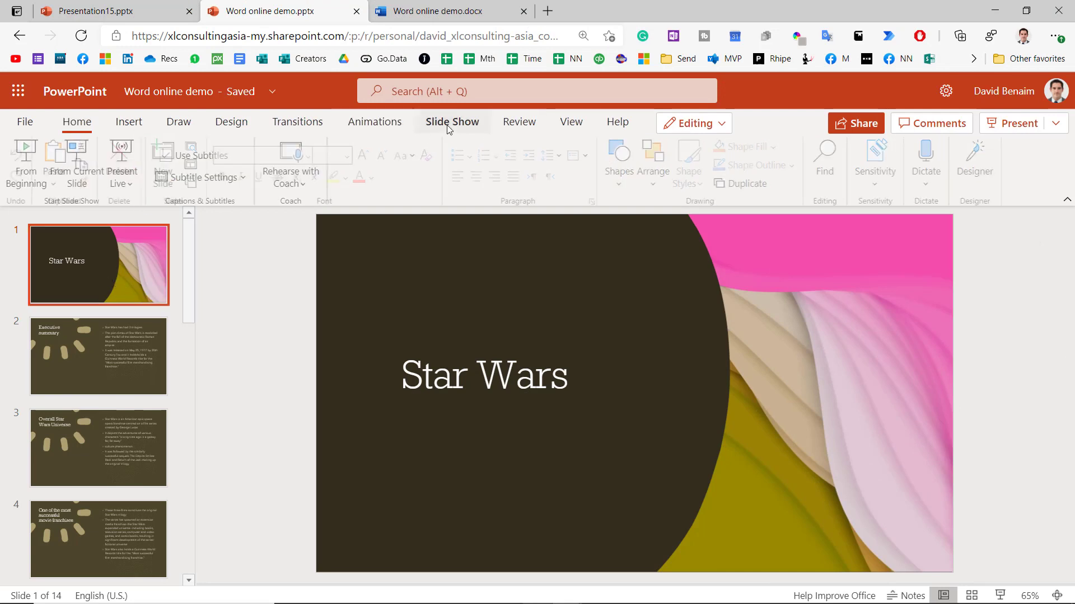
{"action": "left_click", "coordinate": [284, 183]}
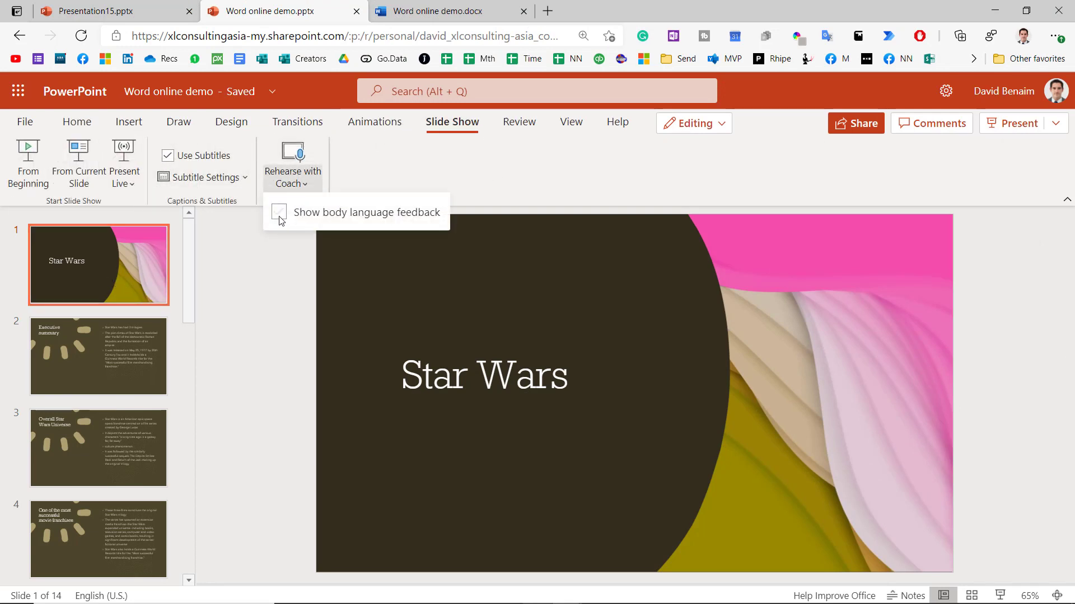
{"action": "left_click", "coordinate": [280, 214]}
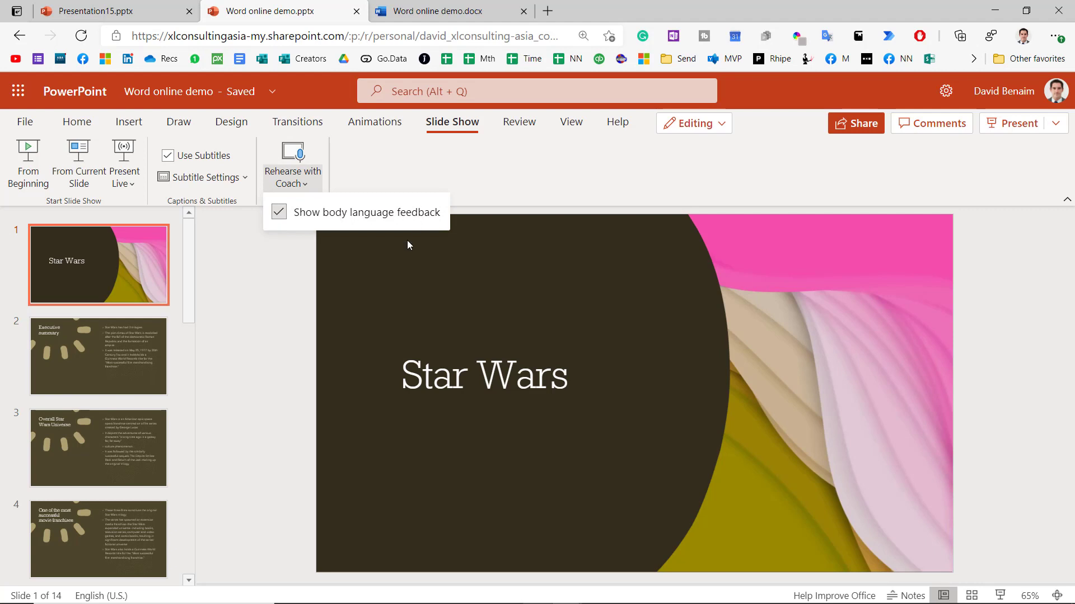
{"action": "left_click", "coordinate": [299, 292]}
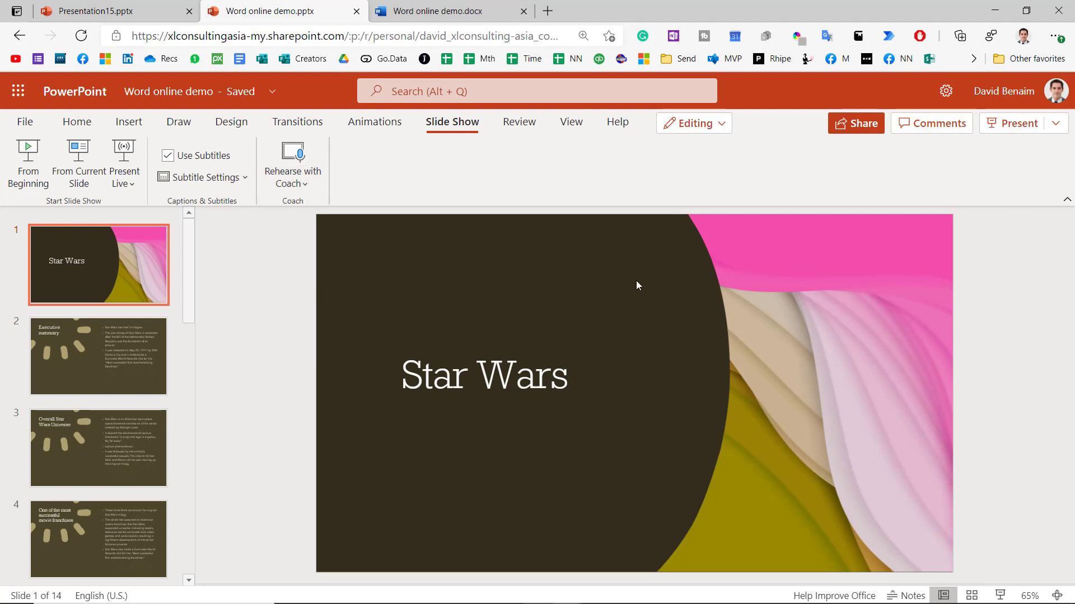
{"action": "left_click", "coordinate": [300, 152]}
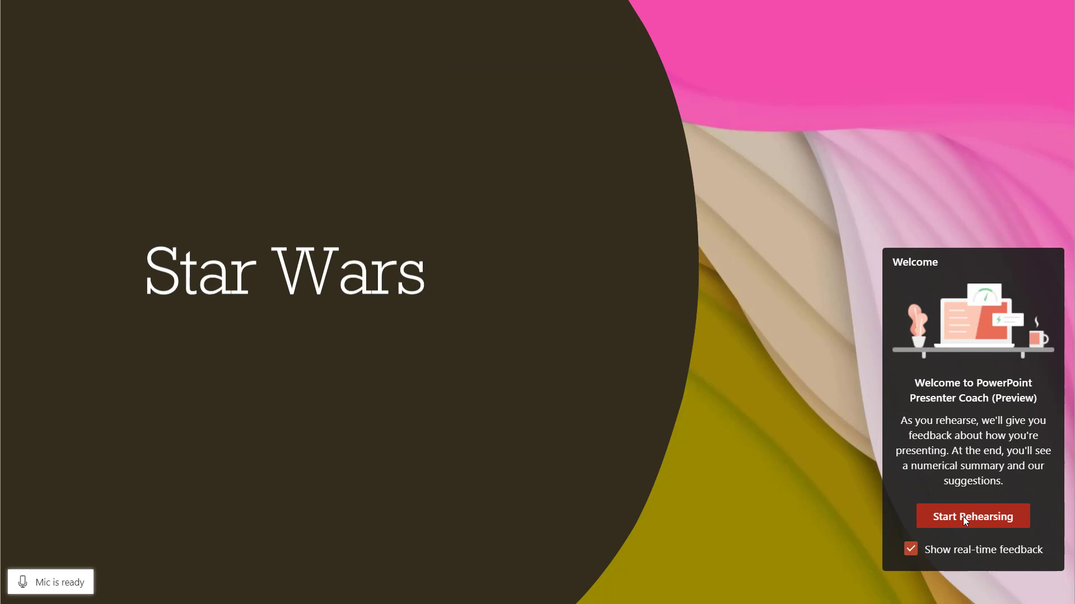
Step: Start rehearsing and advance through Executive summary and Overall Star Wars Universe to Technical information
{"action": "left_click", "coordinate": [946, 522]}
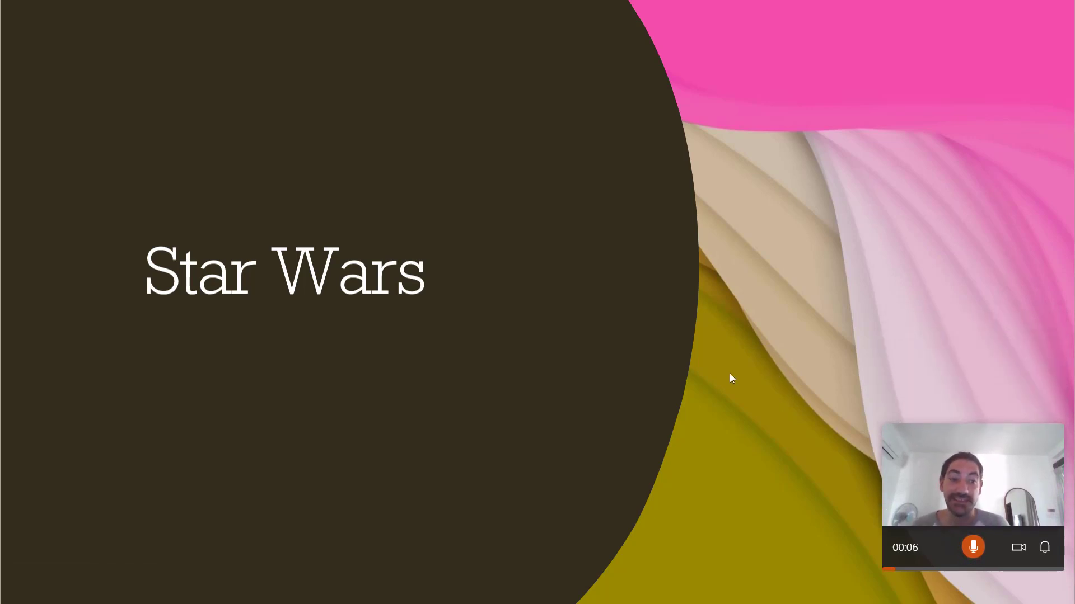
{"action": "left_click", "coordinate": [671, 335]}
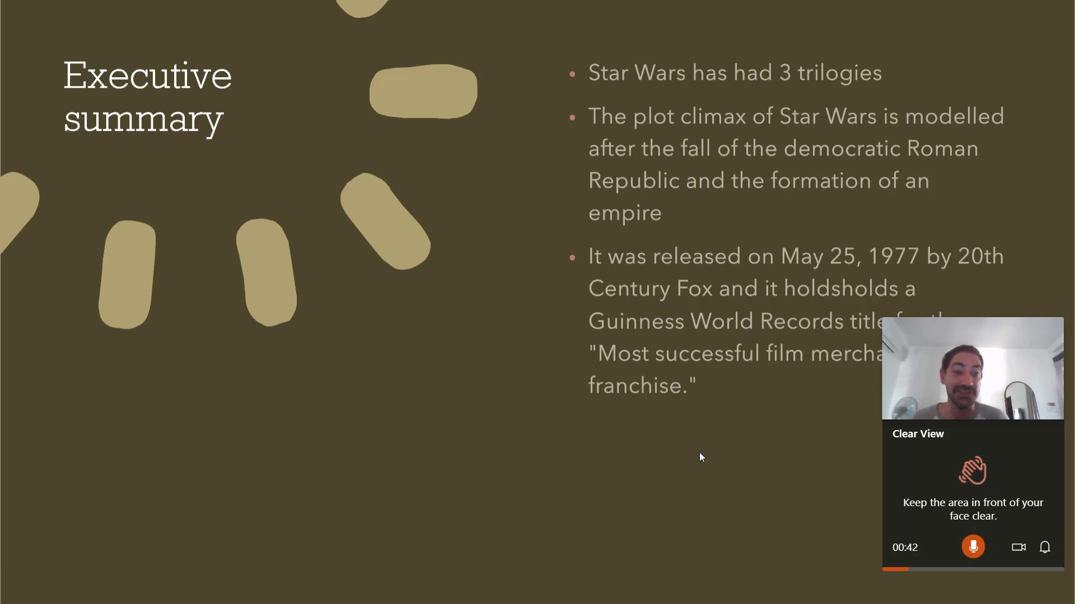
{"action": "left_click", "coordinate": [633, 476]}
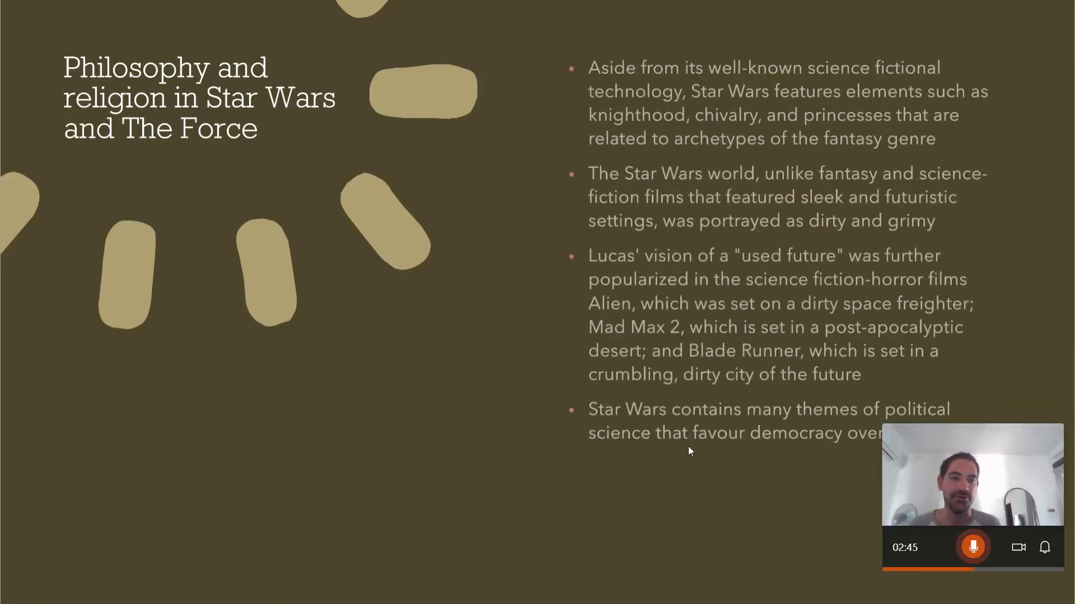
{"action": "left_click", "coordinate": [688, 445]}
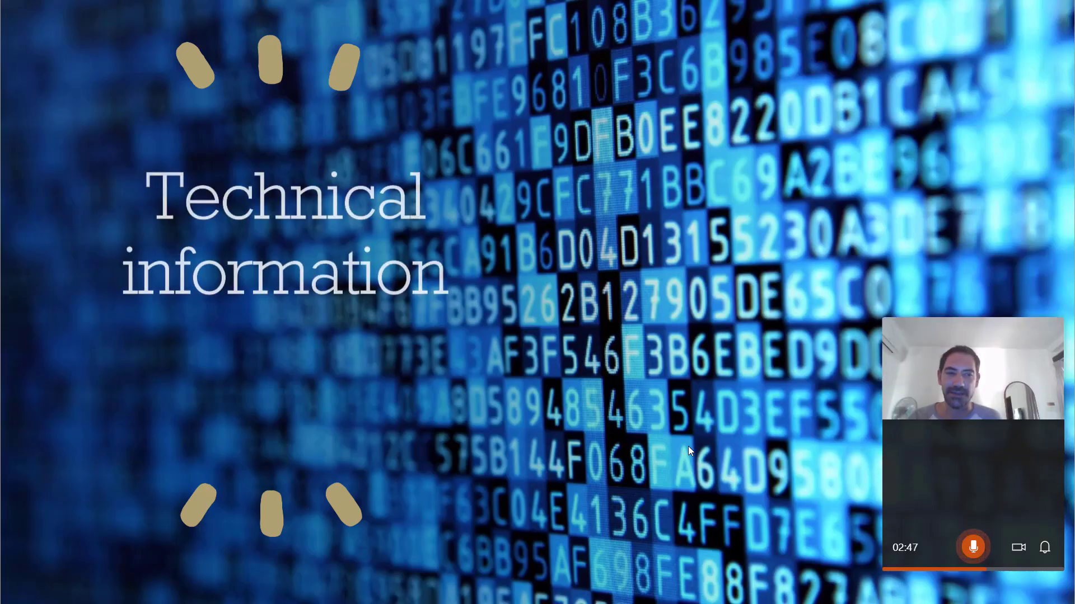
Step: End the rehearsal with Esc and scroll down the Rehearsal Report
{"action": "key", "text": "Escape"}
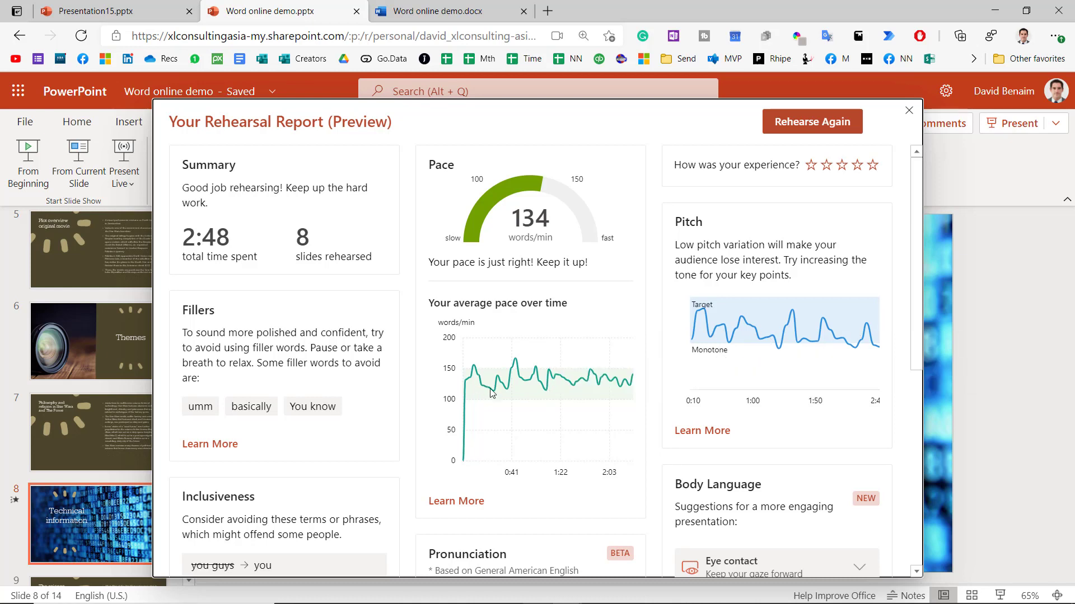
{"action": "mouse_move", "coordinate": [619, 381]}
{"action": "scroll", "coordinate": [234, 388], "scroll_direction": "down", "scroll_amount": 7}
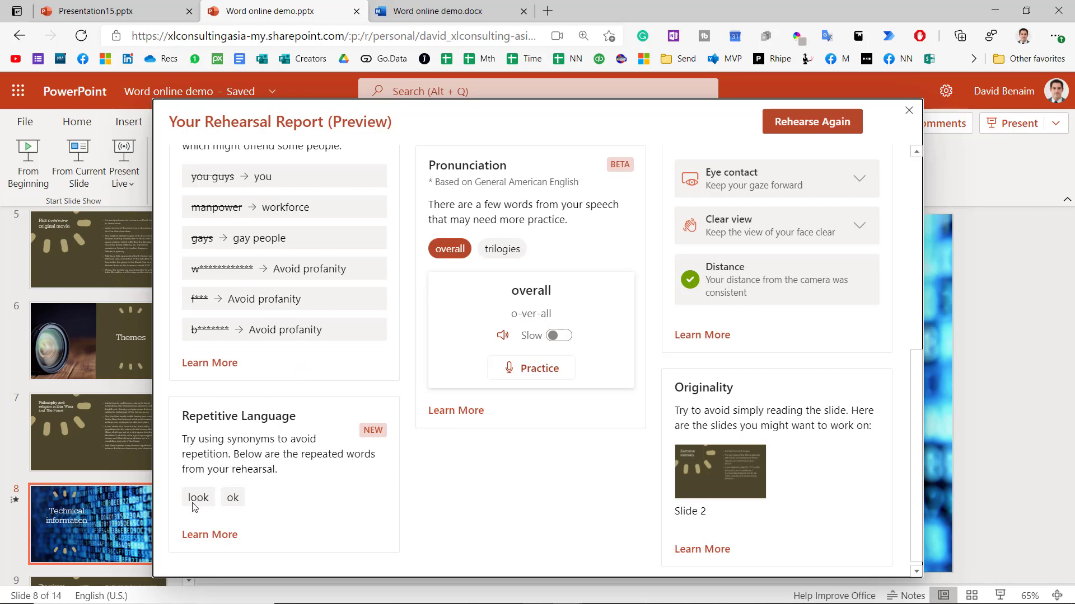
{"action": "scroll", "coordinate": [297, 489], "scroll_direction": "down", "scroll_amount": 1}
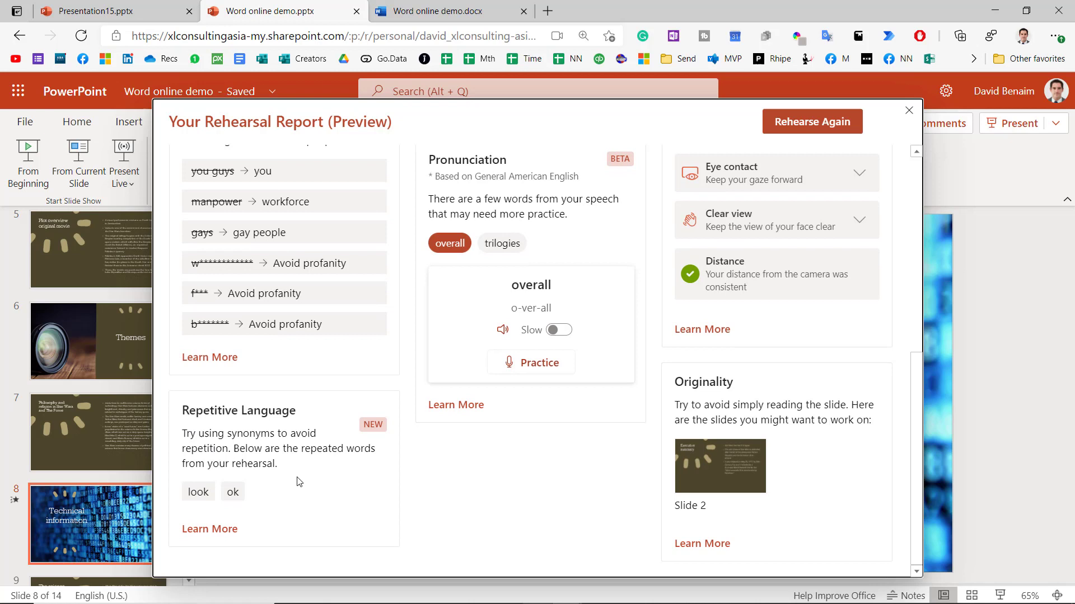
Step: Check the pronunciation tips for 'trilogies' and 'overall' and play the 'overall' pronunciation
{"action": "left_click", "coordinate": [510, 247]}
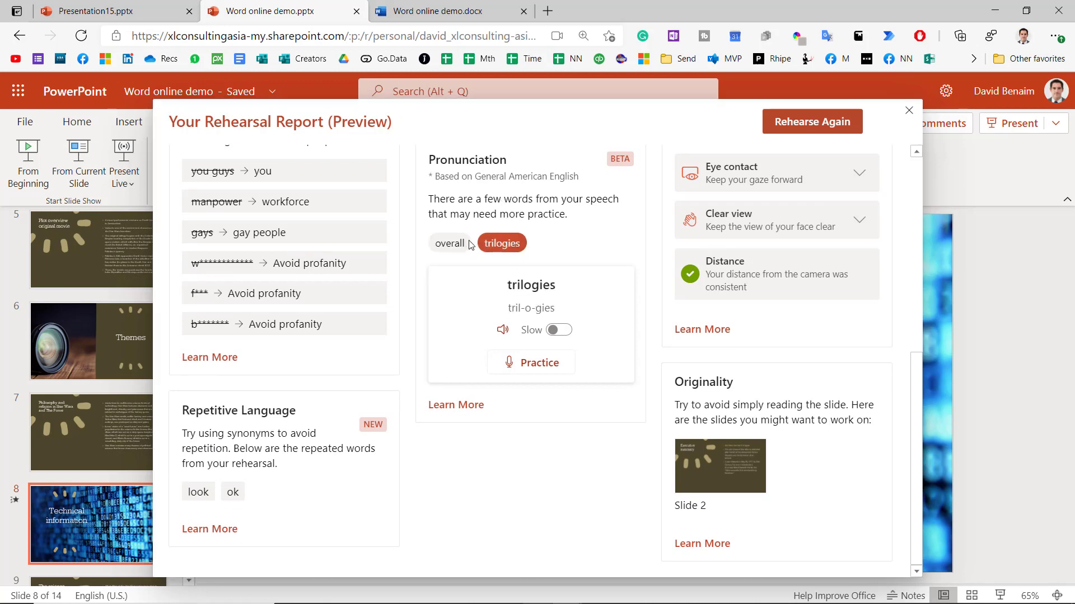
{"action": "left_click", "coordinate": [461, 244]}
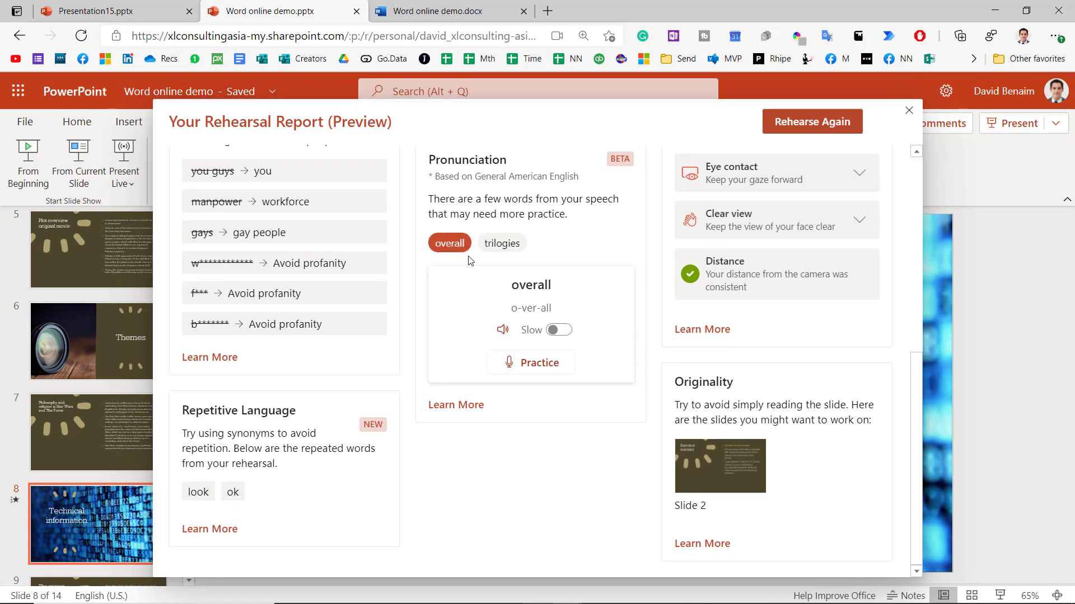
{"action": "left_click", "coordinate": [503, 331]}
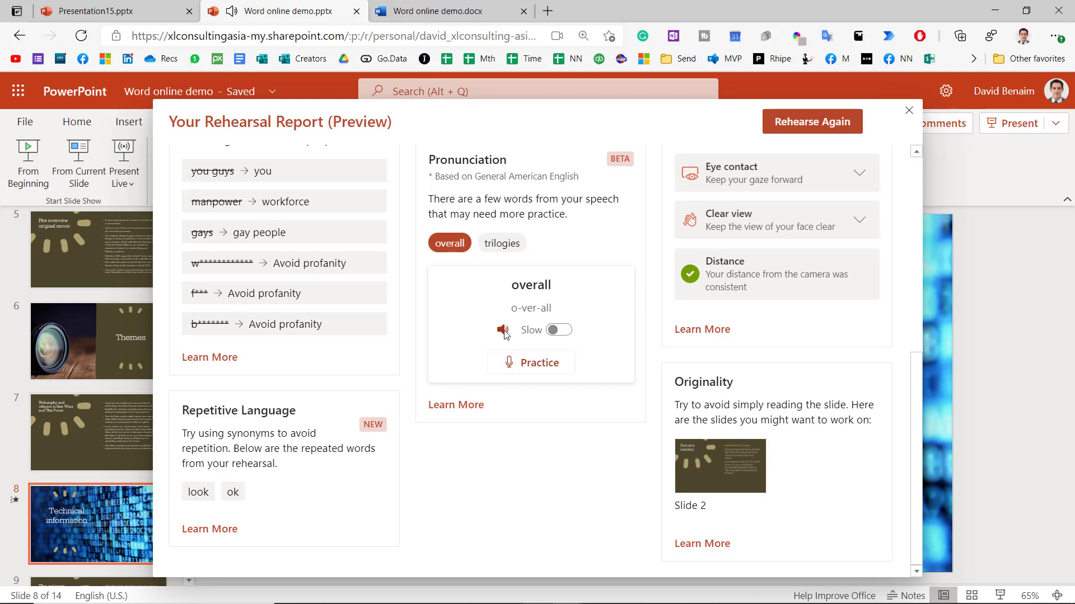
{"action": "scroll", "coordinate": [557, 380], "scroll_direction": "up", "scroll_amount": 7}
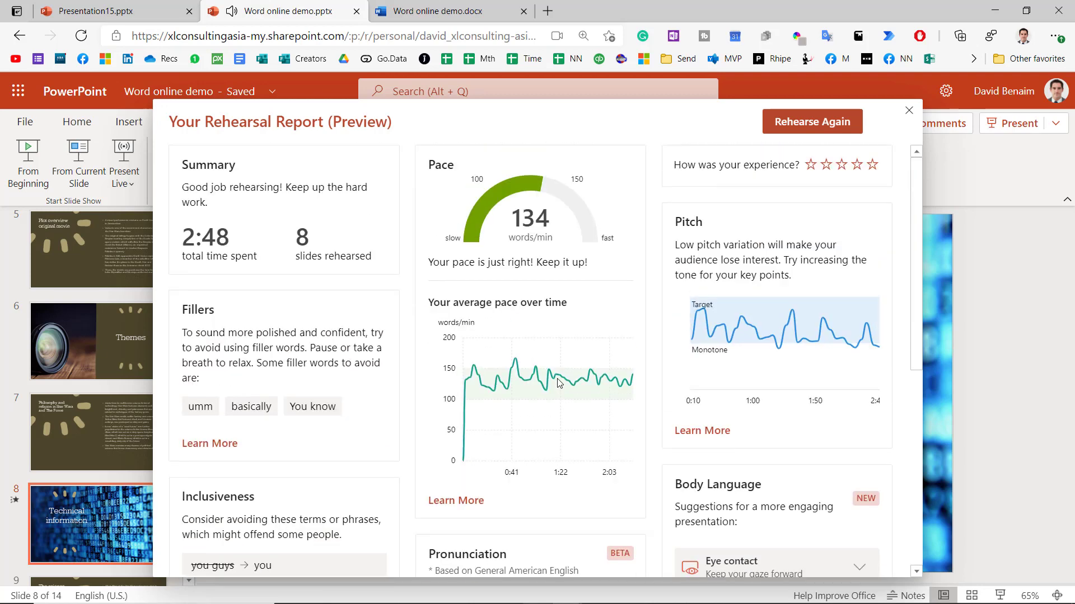
{"action": "scroll", "coordinate": [560, 383], "scroll_direction": "down", "scroll_amount": 2}
{"action": "scroll", "coordinate": [559, 383], "scroll_direction": "down", "scroll_amount": 5}
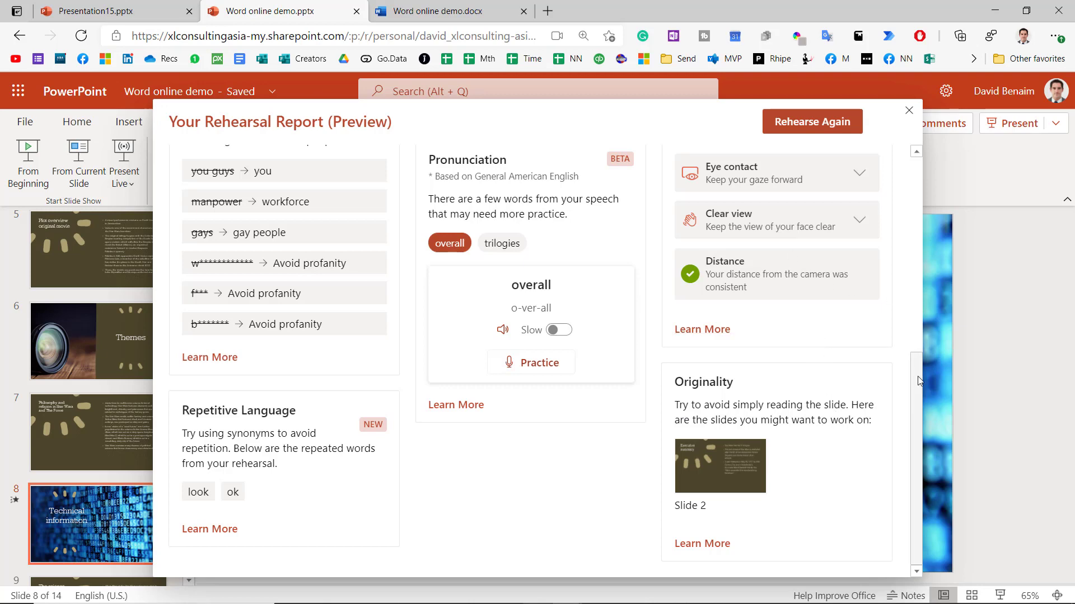
{"action": "left_click_drag", "start_coordinate": [918, 381], "coordinate": [911, 302]}
Step: Expand the Eye contact and Clear view feedback details in the report
{"action": "left_click", "coordinate": [865, 327]}
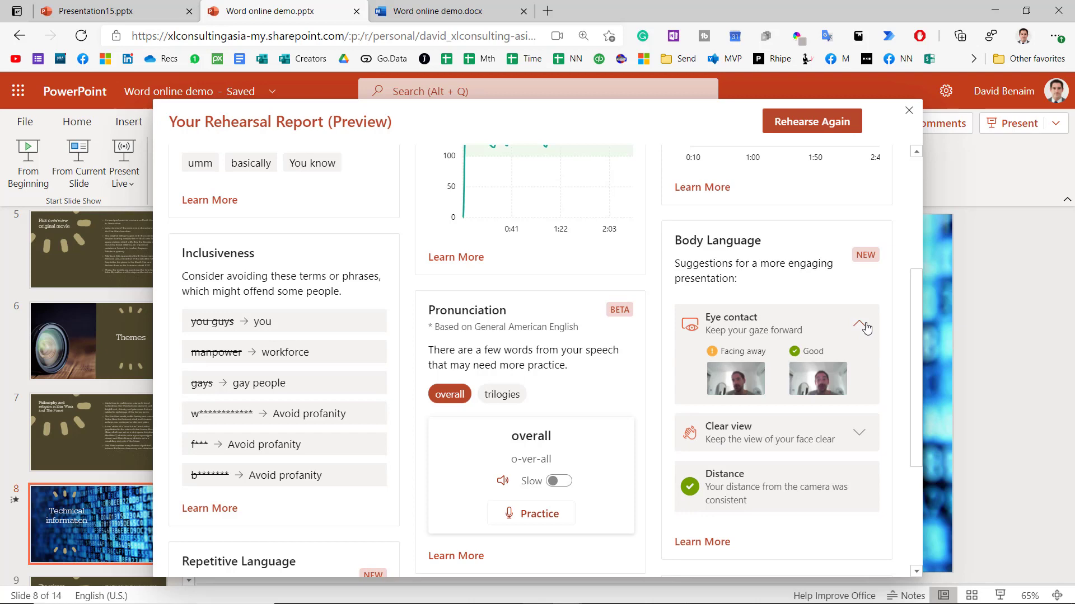
{"action": "left_click", "coordinate": [857, 431]}
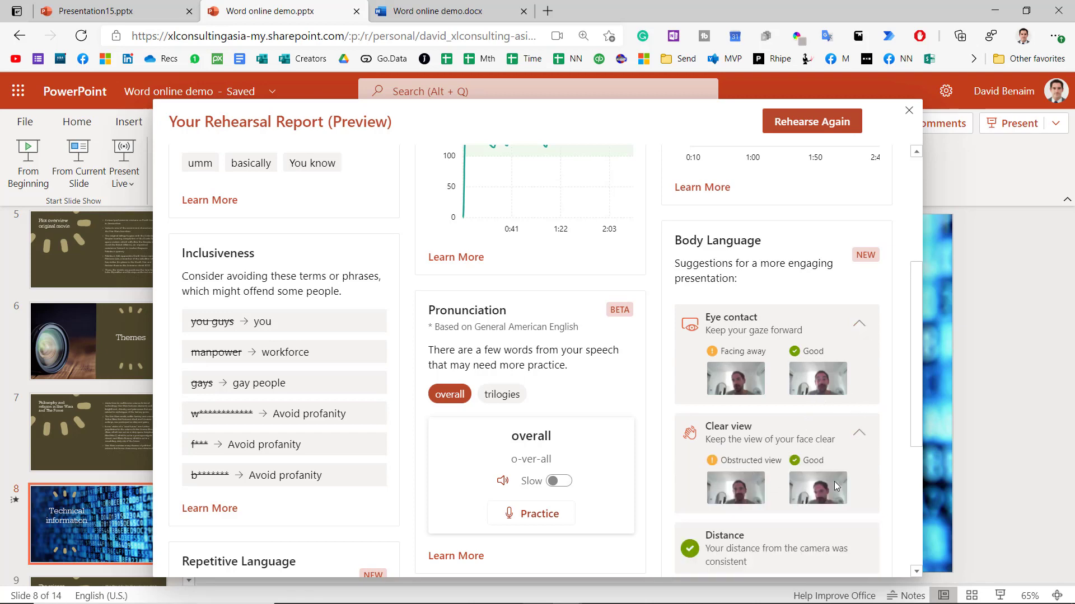
{"action": "scroll", "coordinate": [834, 482], "scroll_direction": "down", "scroll_amount": 5}
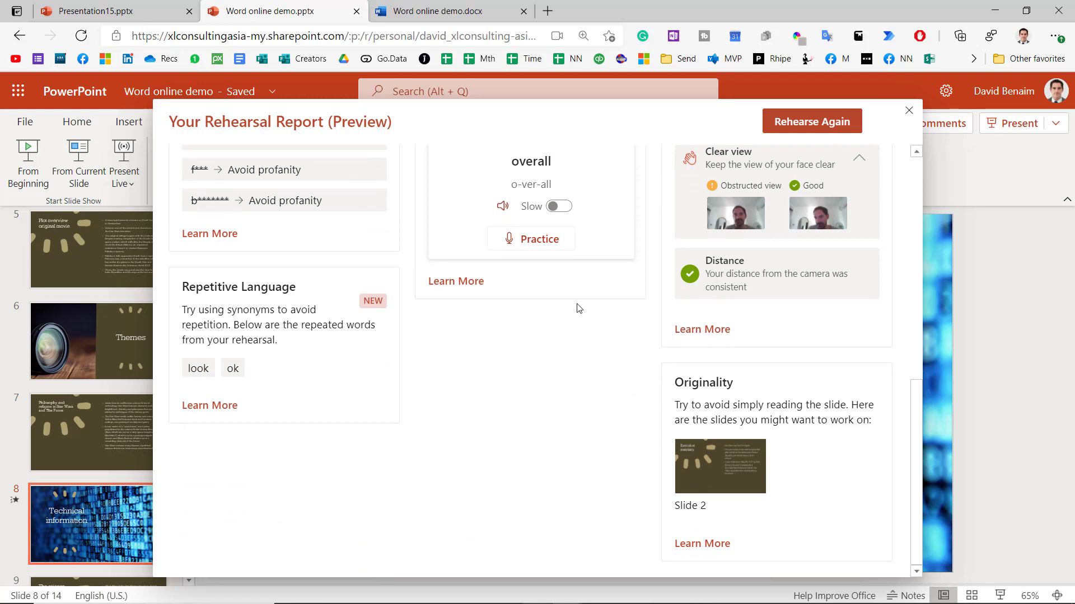
{"action": "scroll", "coordinate": [578, 309], "scroll_direction": "up", "scroll_amount": 10}
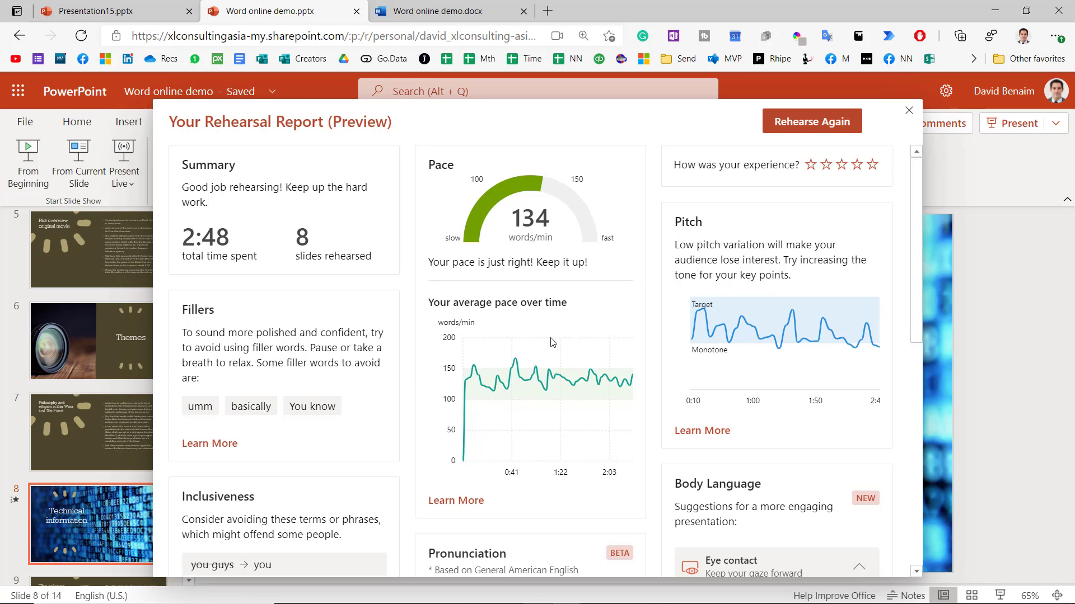
Step: Scroll through the rest of the Rehearsal Report and close it
{"action": "mouse_move", "coordinate": [500, 405]}
{"action": "scroll", "coordinate": [730, 498], "scroll_direction": "down", "scroll_amount": 7}
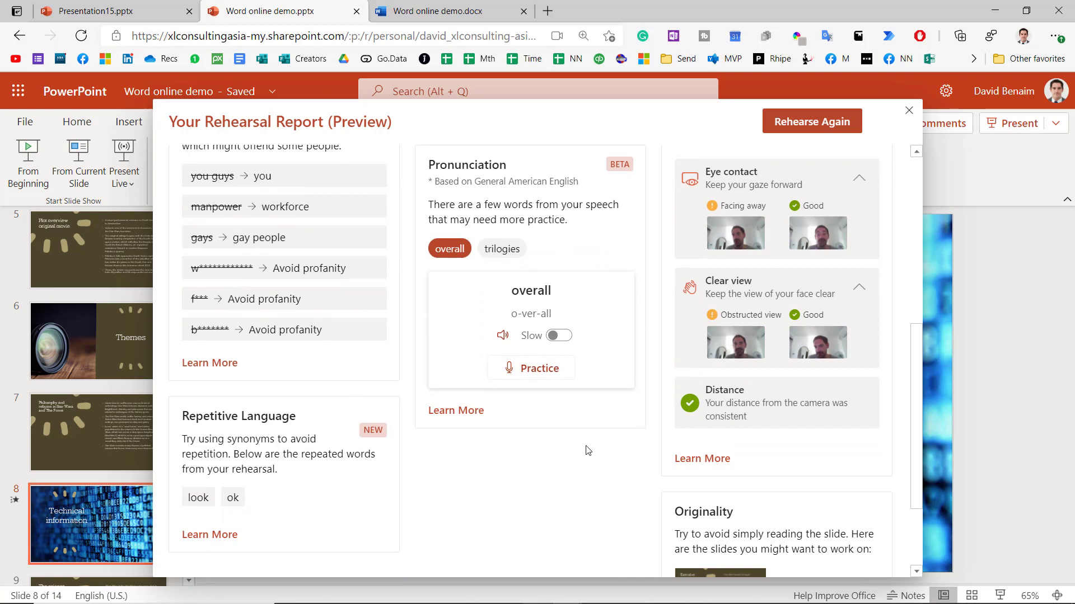
{"action": "scroll", "coordinate": [588, 451], "scroll_direction": "down", "scroll_amount": 2}
{"action": "scroll", "coordinate": [750, 391], "scroll_direction": "up", "scroll_amount": 9}
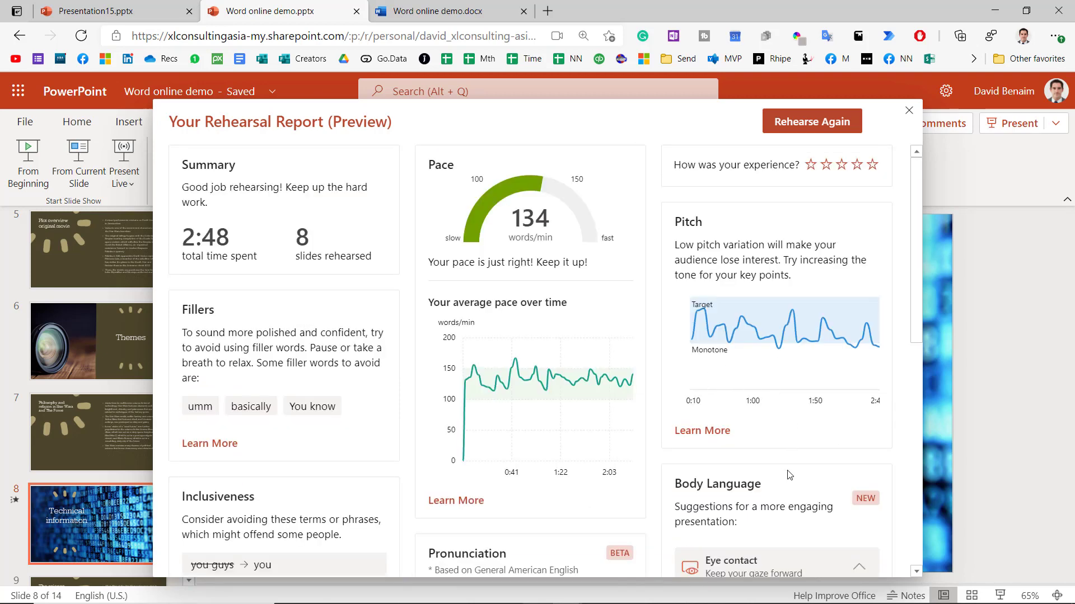
{"action": "scroll", "coordinate": [789, 475], "scroll_direction": "down", "scroll_amount": 10}
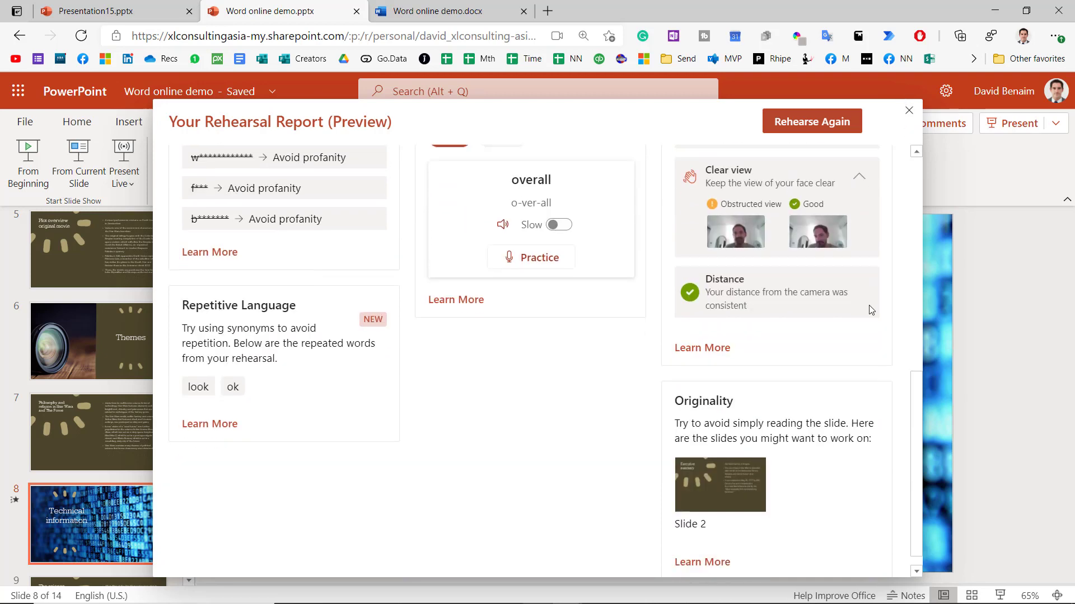
{"action": "scroll", "coordinate": [869, 307], "scroll_direction": "down", "scroll_amount": 1}
{"action": "scroll", "coordinate": [538, 374], "scroll_direction": "up", "scroll_amount": 10}
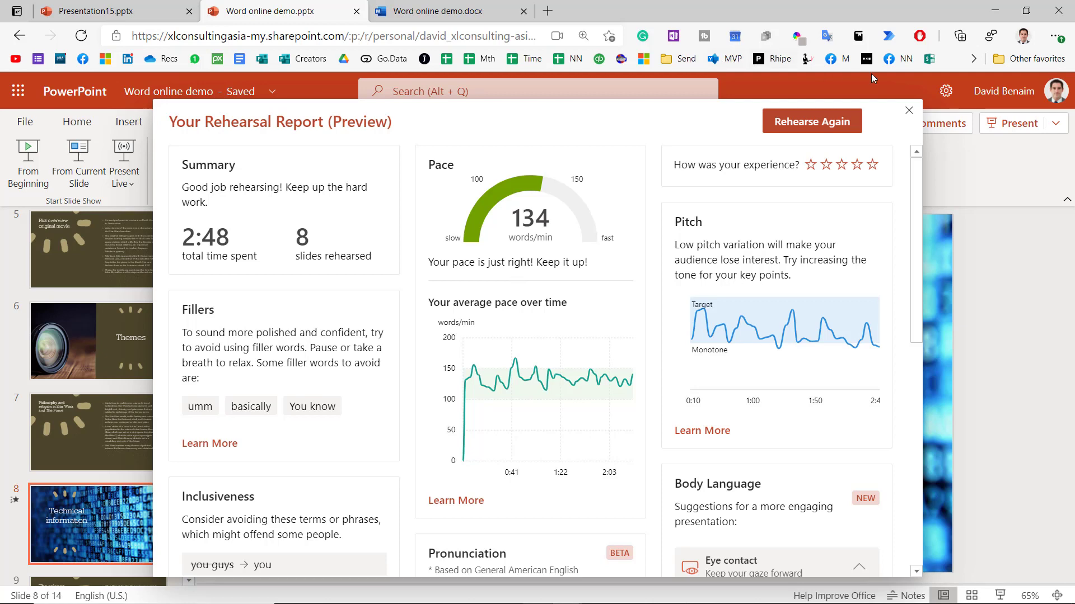
{"action": "left_click", "coordinate": [908, 110]}
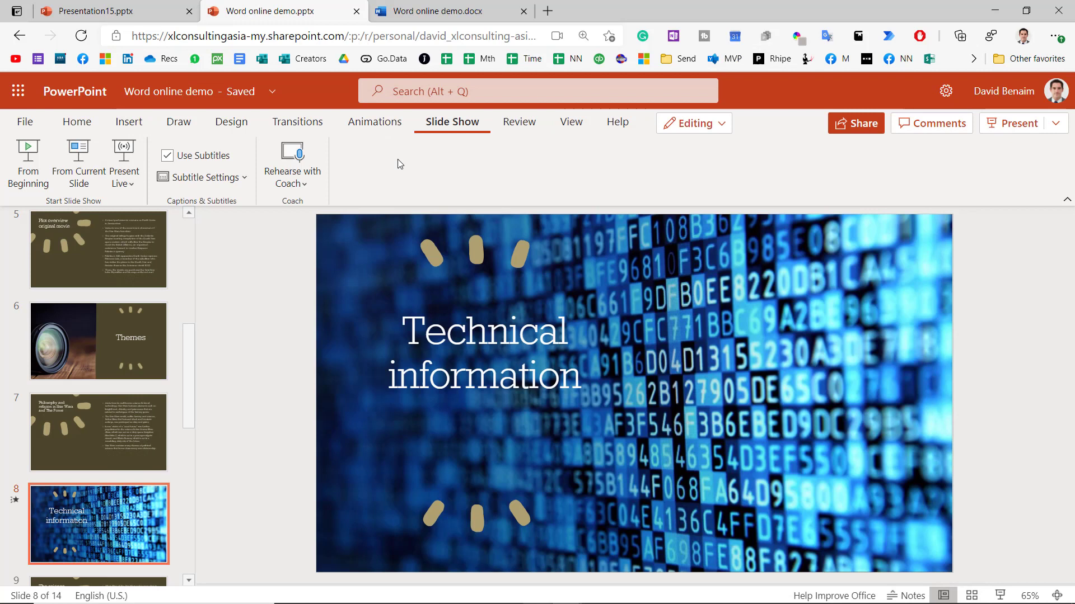
Step: Run a Present Live session, dismiss its paused notice, and review slides 7–9
{"action": "left_click", "coordinate": [1055, 123]}
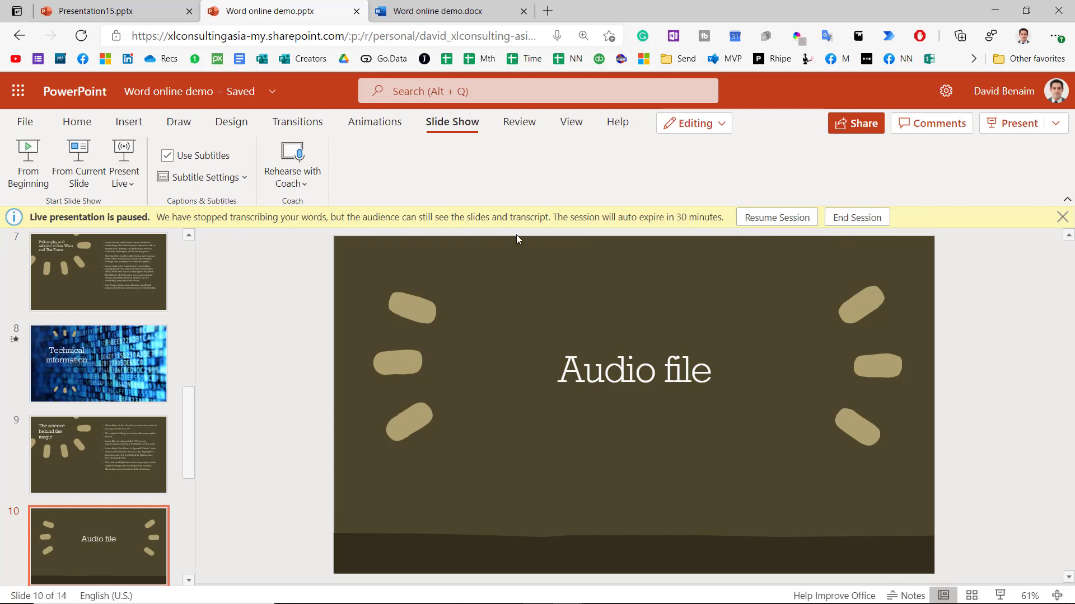
{"action": "left_click", "coordinate": [1062, 217]}
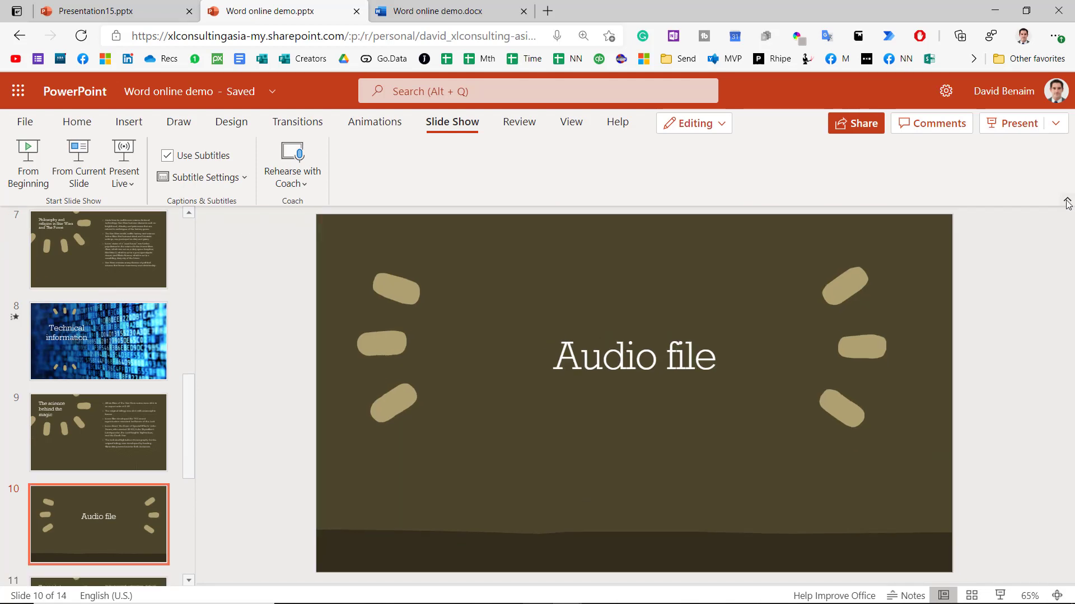
{"action": "left_click", "coordinate": [113, 243]}
{"action": "left_click", "coordinate": [113, 332]}
{"action": "left_click", "coordinate": [103, 416]}
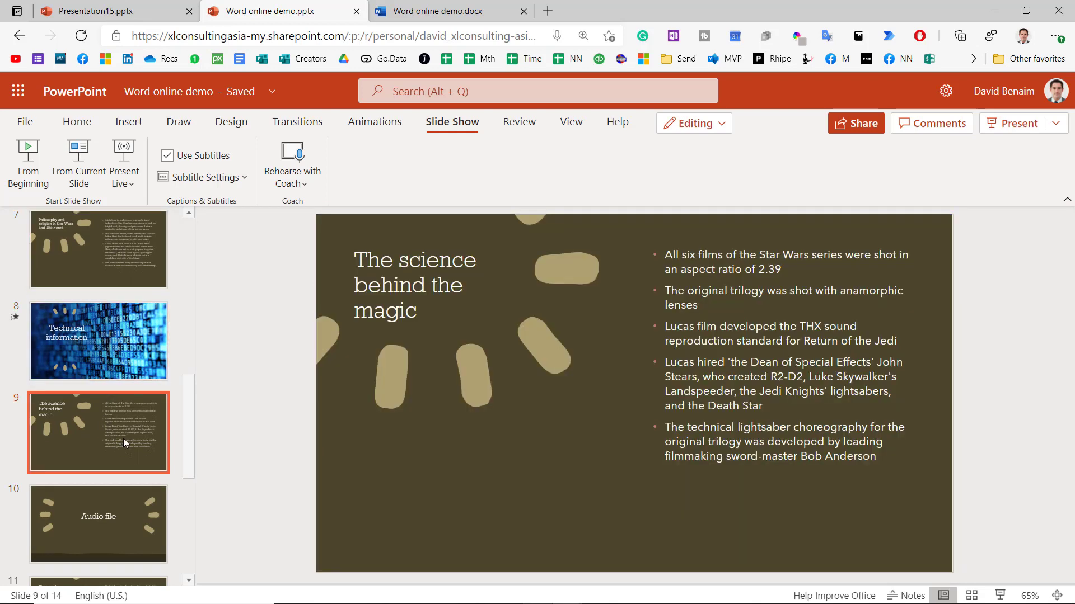
Step: Switch to the Word online demo.docx browser tab
{"action": "scroll", "coordinate": [116, 283], "scroll_direction": "down", "scroll_amount": 5}
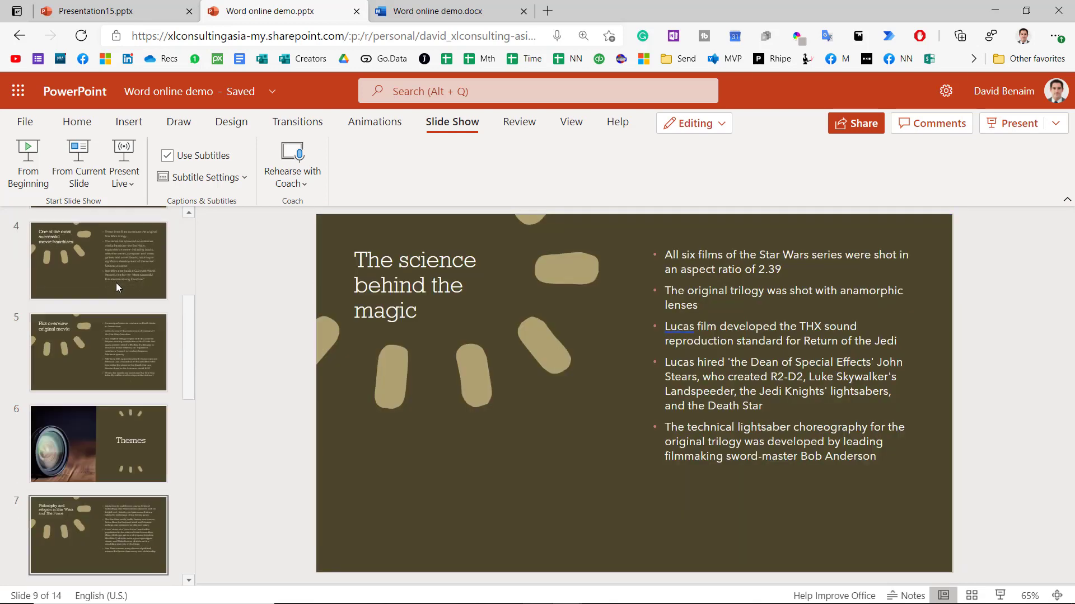
{"action": "scroll", "coordinate": [116, 283], "scroll_direction": "up", "scroll_amount": 10}
{"action": "left_click", "coordinate": [434, 12]}
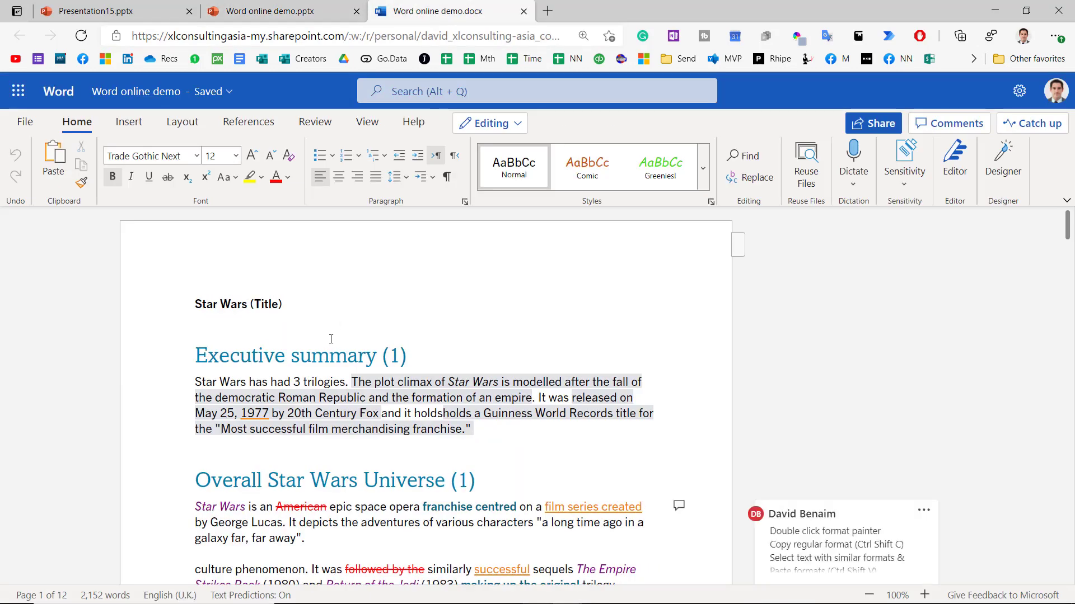
Step: Export the Word document to PowerPoint with the colourful stripes theme, creating Word online demo 1.pptx
{"action": "left_click", "coordinate": [25, 122]}
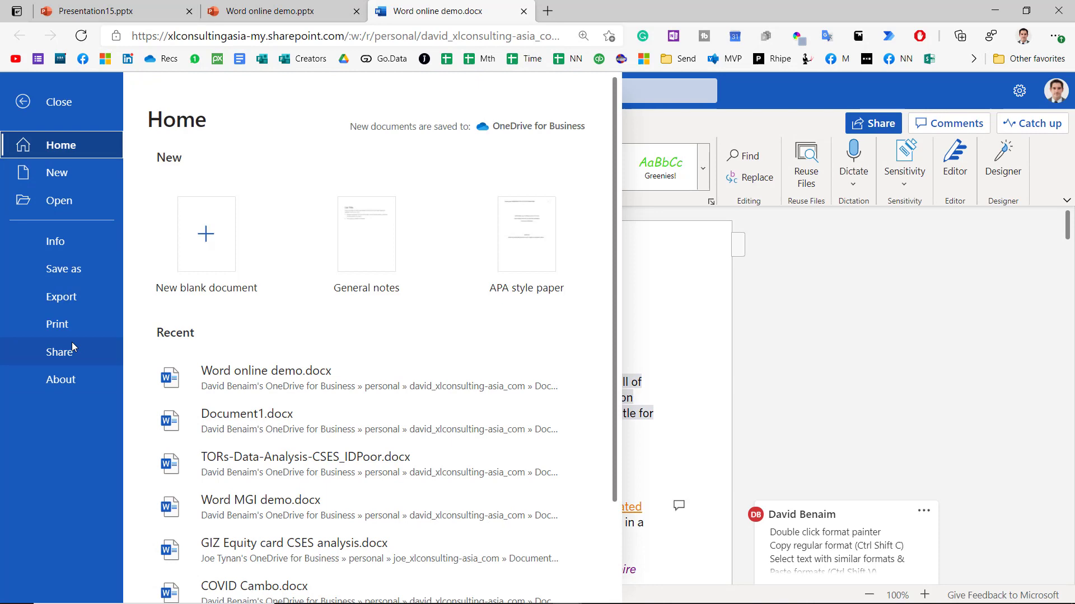
{"action": "left_click", "coordinate": [76, 297]}
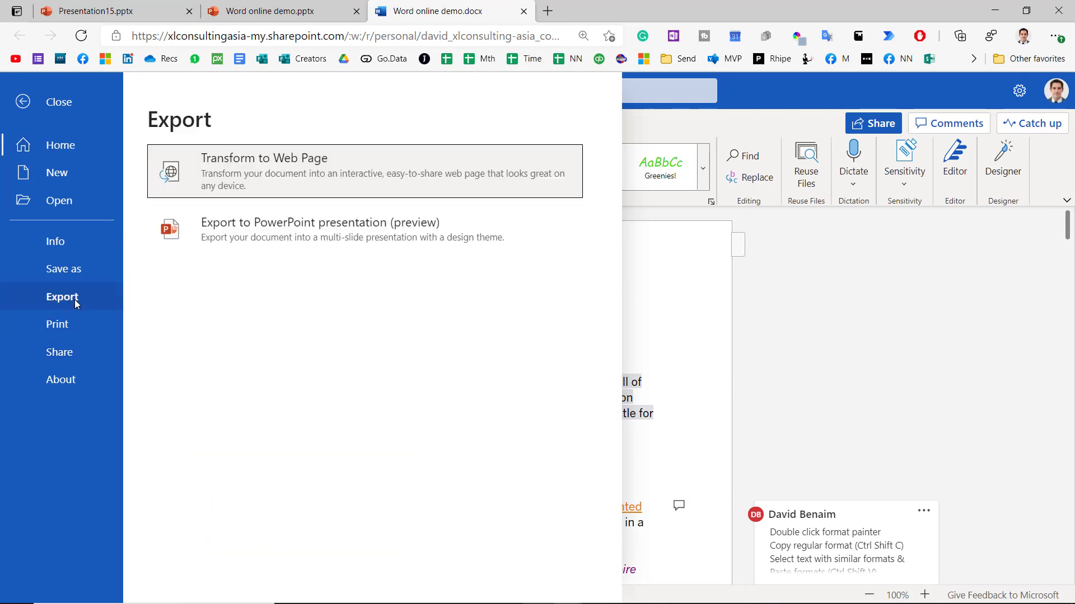
{"action": "left_click", "coordinate": [305, 239]}
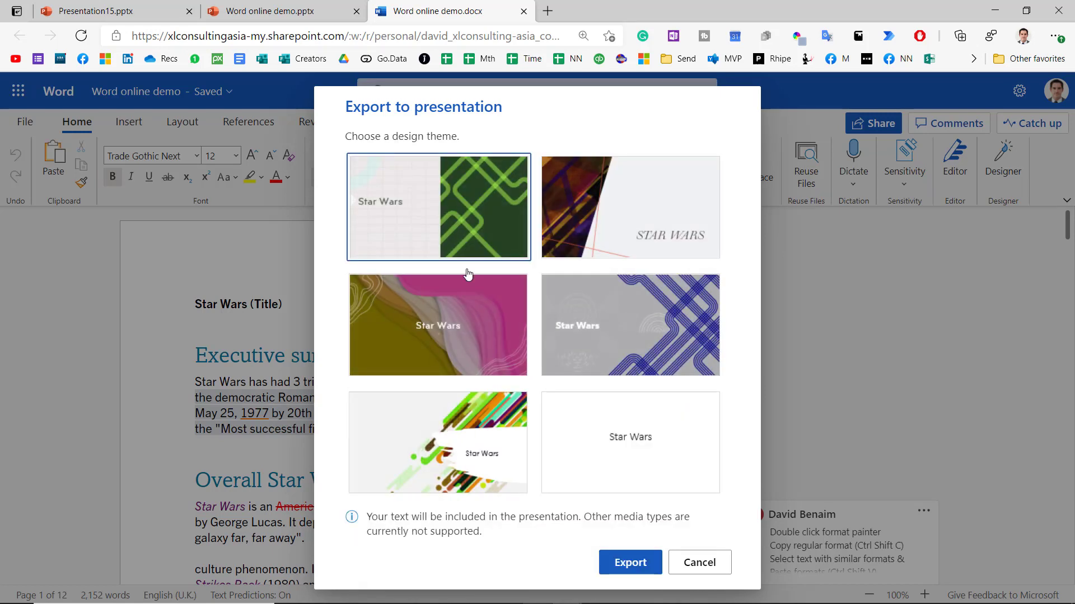
{"action": "left_click", "coordinate": [525, 442]}
{"action": "left_click", "coordinate": [638, 566]}
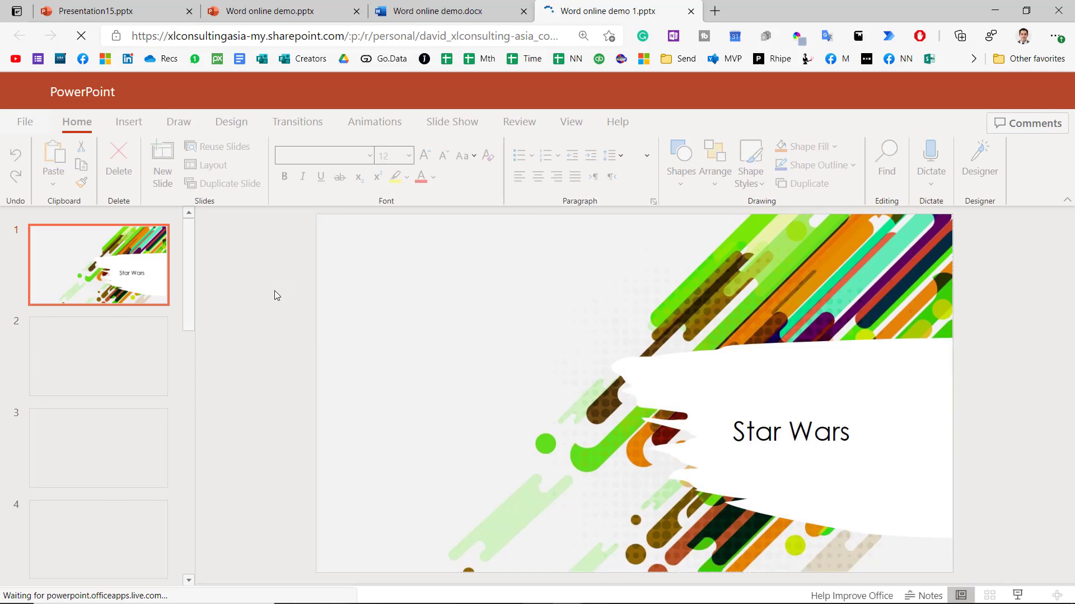
Step: Step through the exported Star Wars slides from slide 2 to slide 8
{"action": "left_click", "coordinate": [90, 351]}
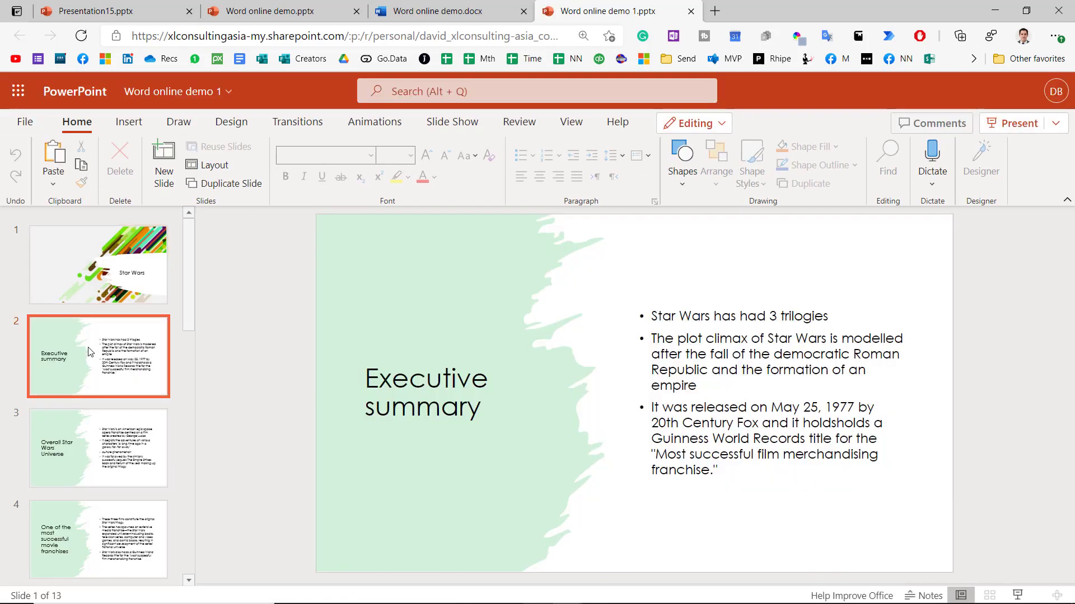
{"action": "key", "text": "Down"}
{"action": "key", "text": "Down"}
{"action": "key", "text": "Down"}
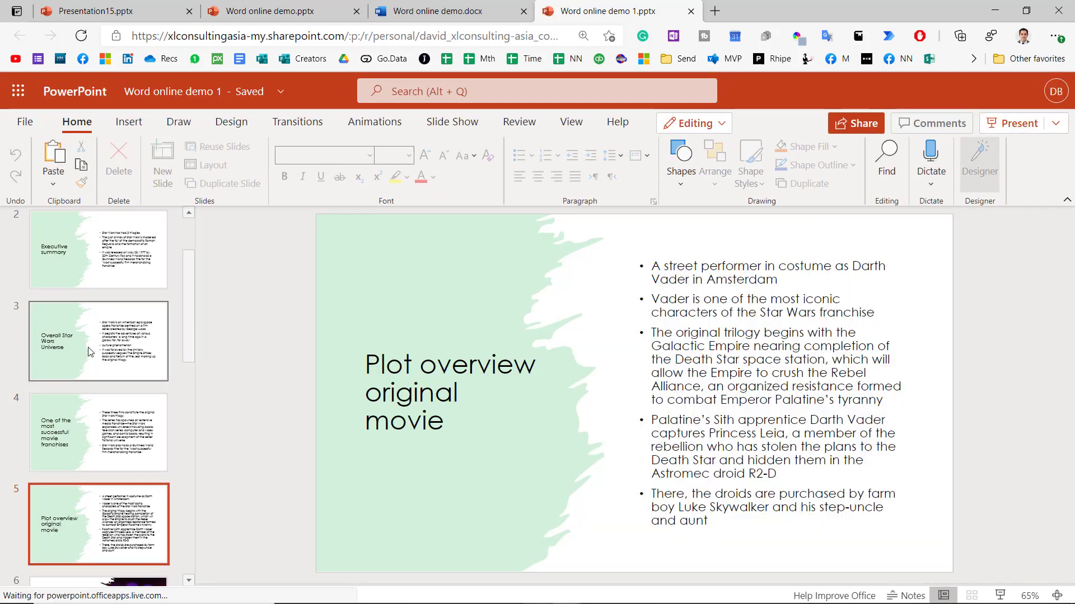
{"action": "key", "text": "Down"}
{"action": "key", "text": "Down"}
{"action": "key", "text": "Down"}
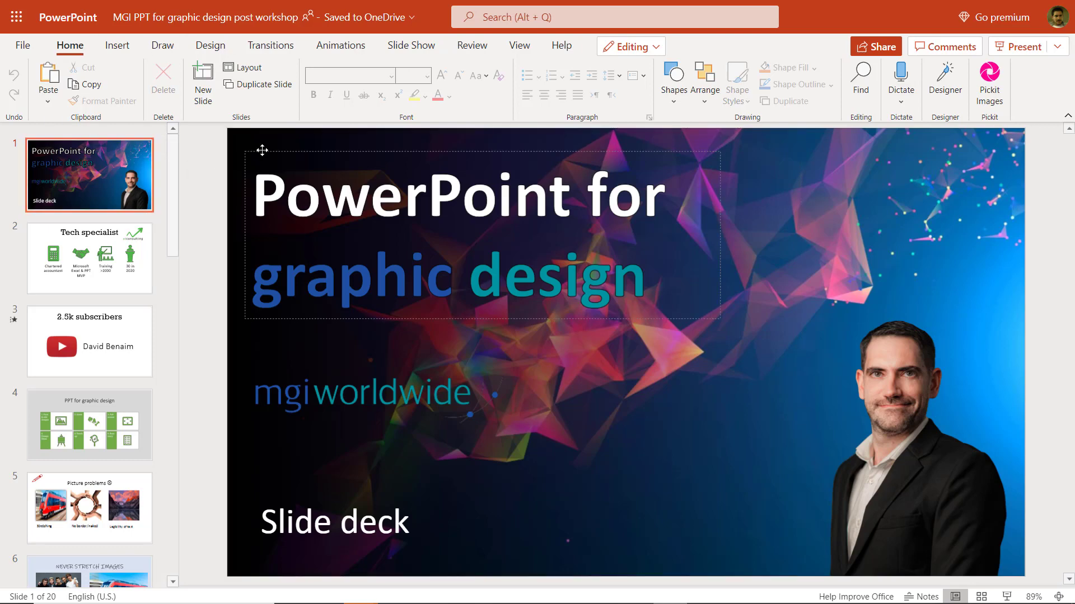
{"action": "left_click", "coordinate": [23, 47]}
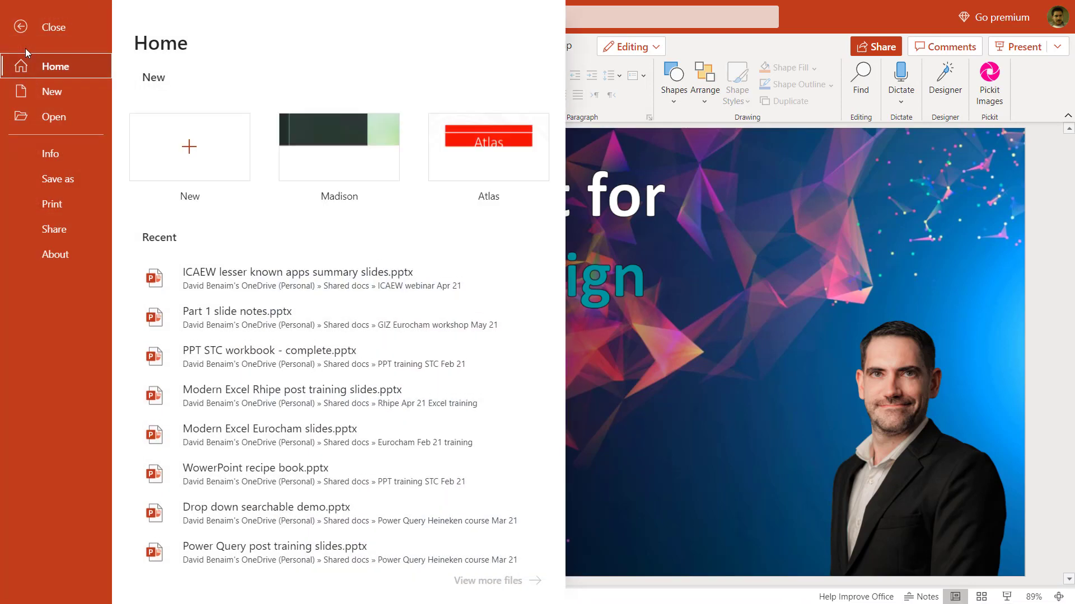
{"action": "left_click", "coordinate": [54, 229]}
{"action": "left_click", "coordinate": [238, 140]}
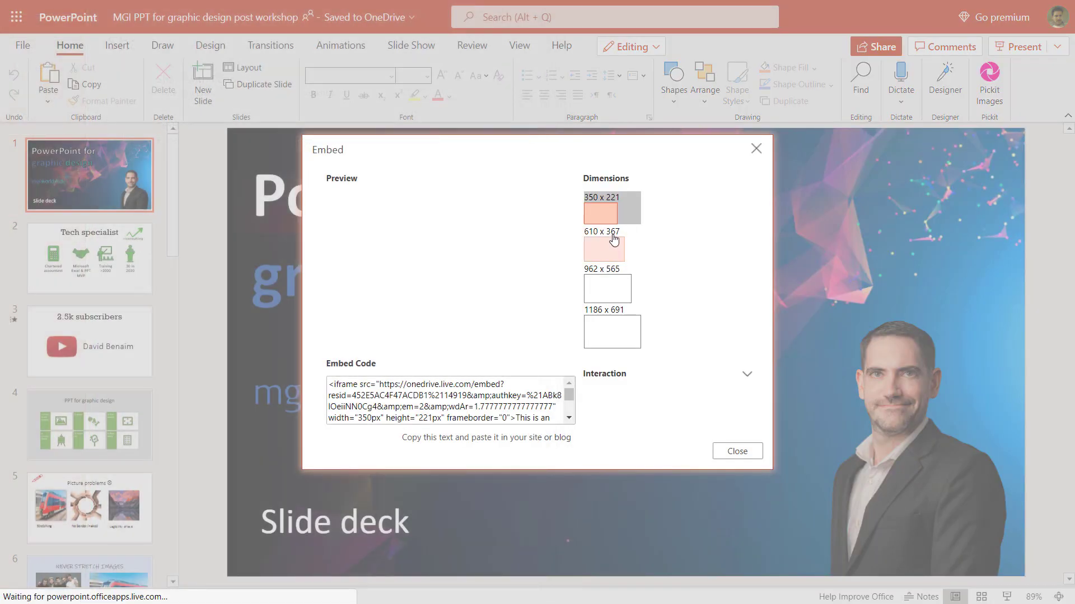
{"action": "left_click", "coordinate": [446, 401]}
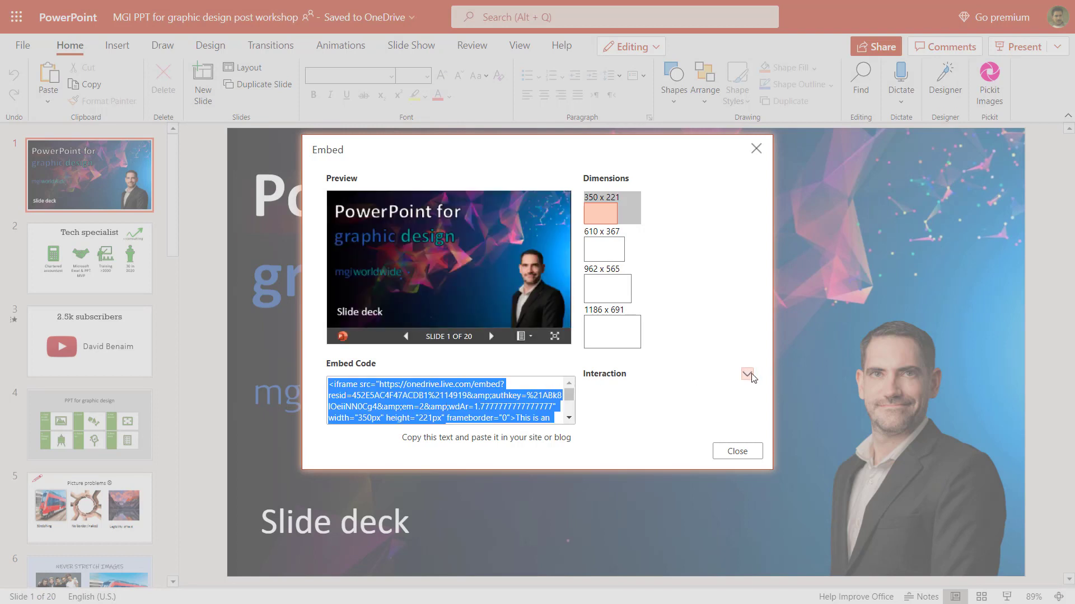
{"action": "left_click", "coordinate": [756, 150]}
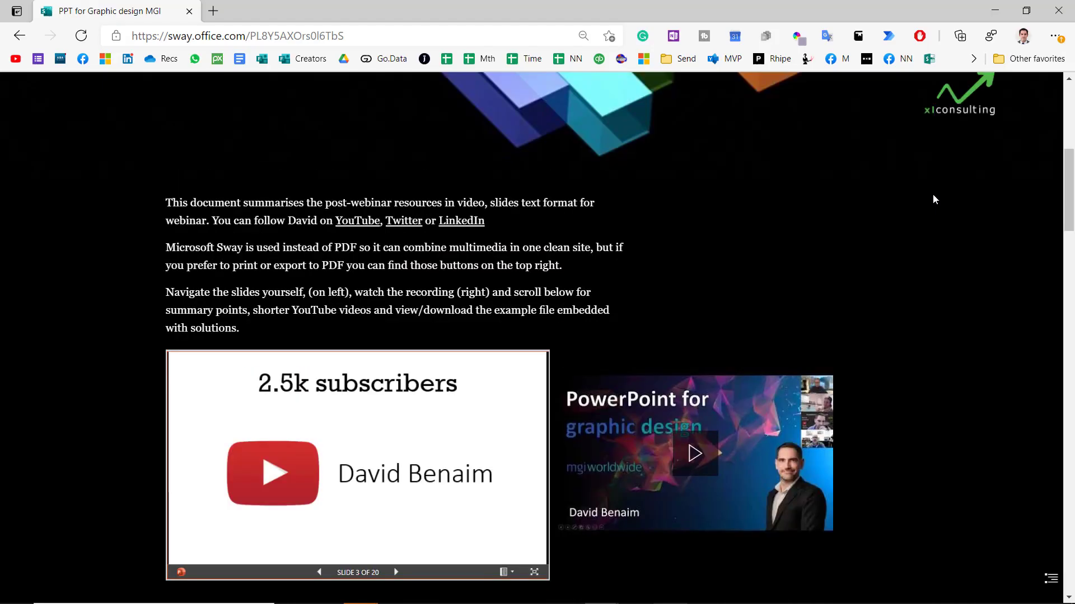
{"action": "scroll", "coordinate": [929, 199], "scroll_direction": "up", "scroll_amount": 6}
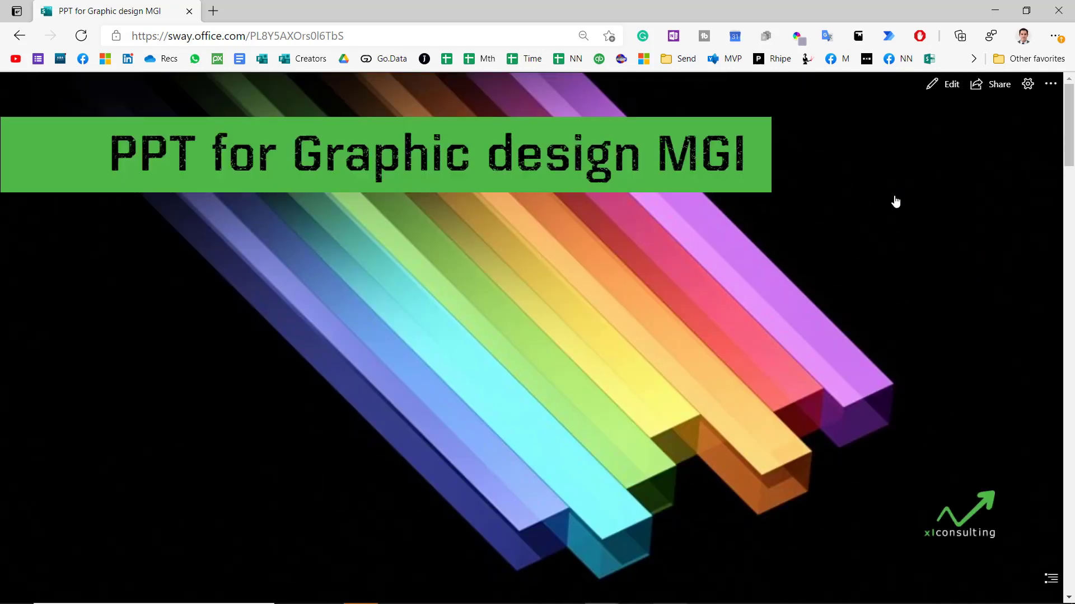
Step: Page the embedded slideshow back to its title slide, then forward to slide 12
{"action": "scroll", "coordinate": [895, 202], "scroll_direction": "down", "scroll_amount": 10}
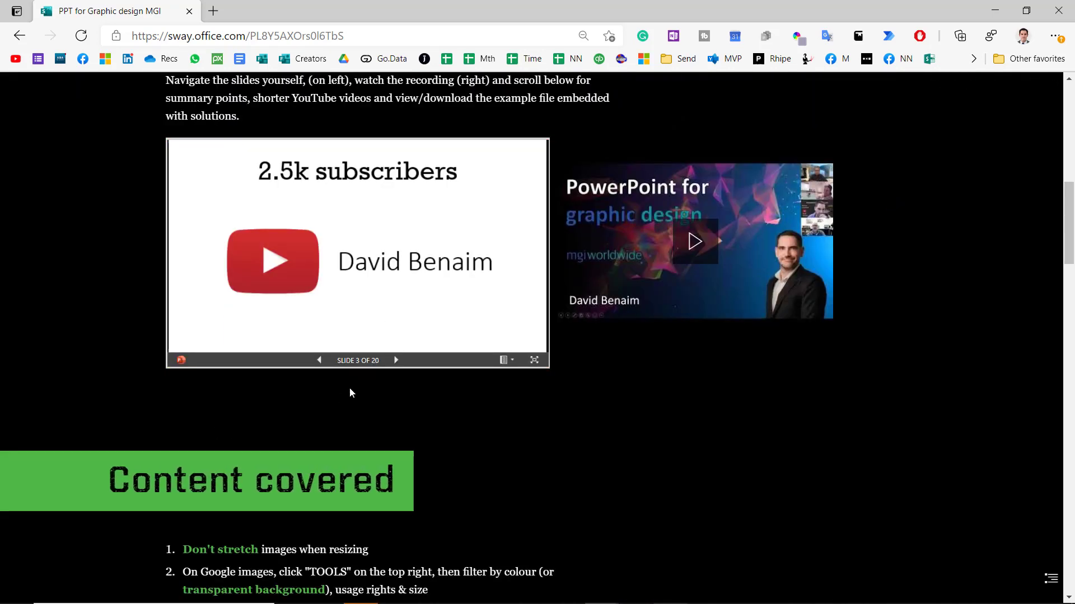
{"action": "left_click", "coordinate": [393, 360]}
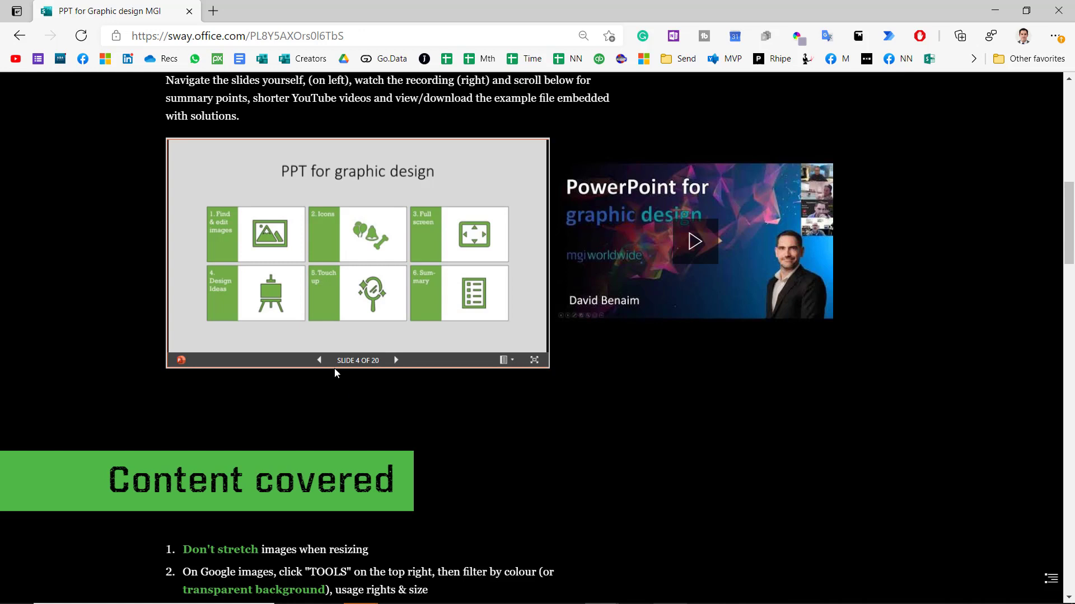
{"action": "left_click", "coordinate": [318, 360]}
{"action": "left_click", "coordinate": [318, 360]}
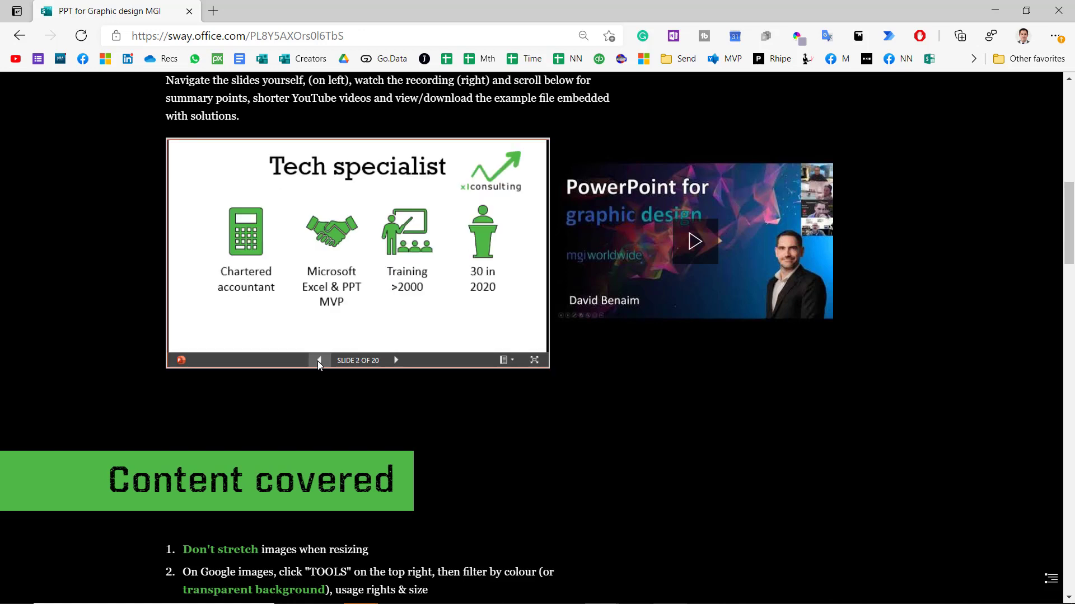
{"action": "left_click", "coordinate": [318, 360]}
{"action": "left_click", "coordinate": [395, 360]}
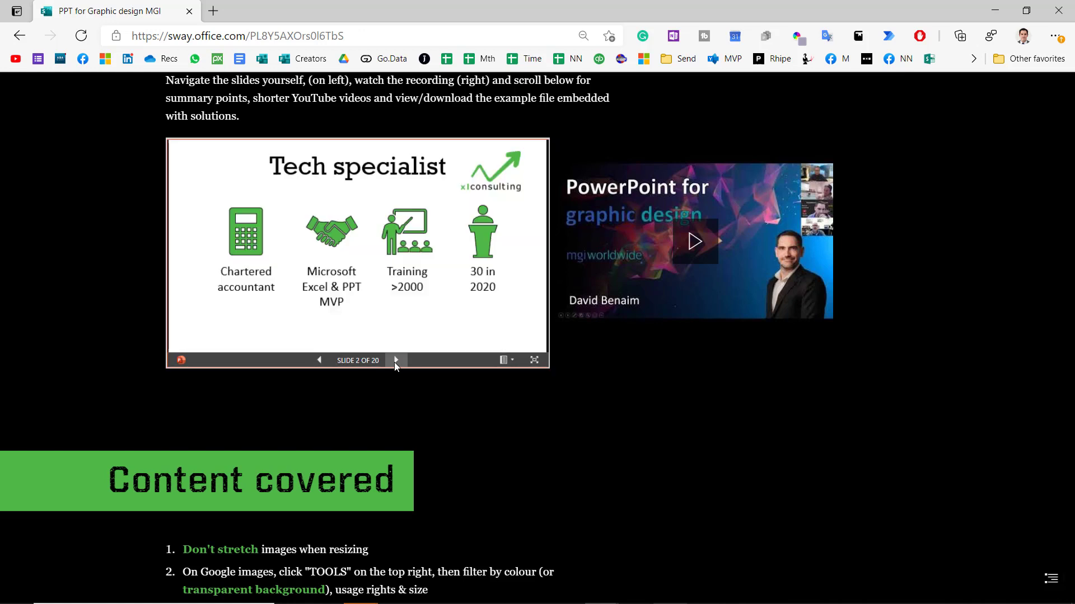
{"action": "left_click", "coordinate": [395, 360]}
{"action": "left_click", "coordinate": [396, 360]}
{"action": "left_click", "coordinate": [396, 360]}
{"action": "left_click", "coordinate": [394, 361]}
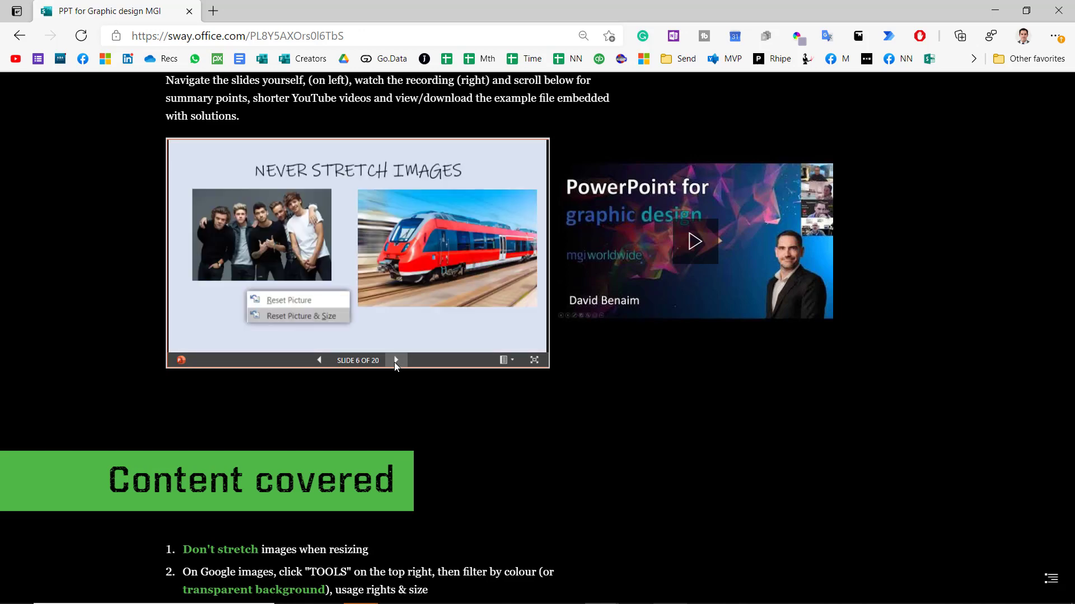
{"action": "left_click", "coordinate": [394, 361]}
{"action": "left_click", "coordinate": [395, 361]}
{"action": "left_click", "coordinate": [395, 361]}
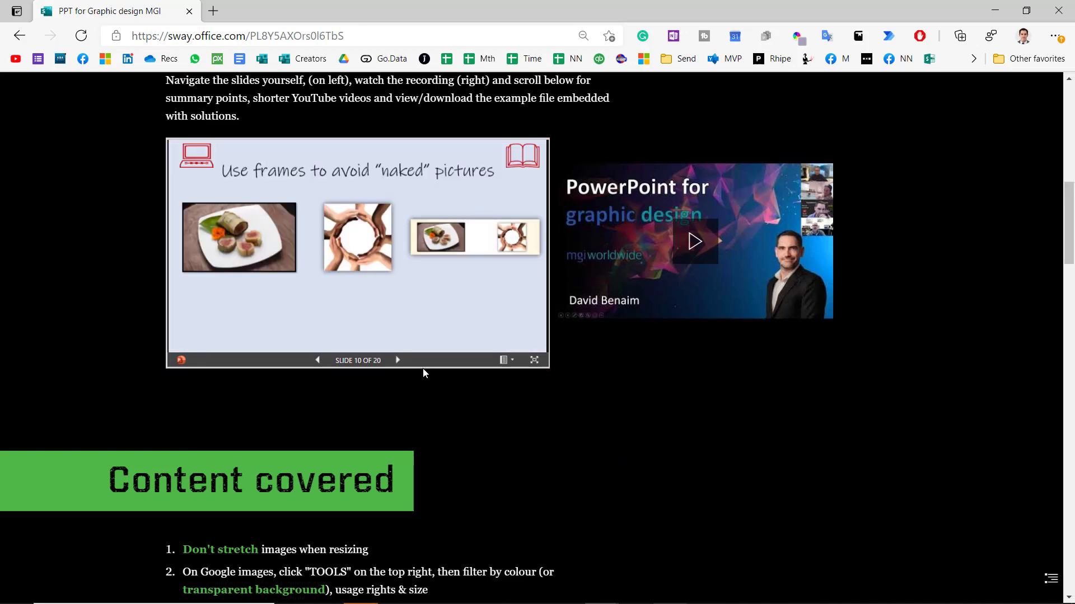
{"action": "left_click", "coordinate": [397, 360]}
{"action": "left_click", "coordinate": [399, 360]}
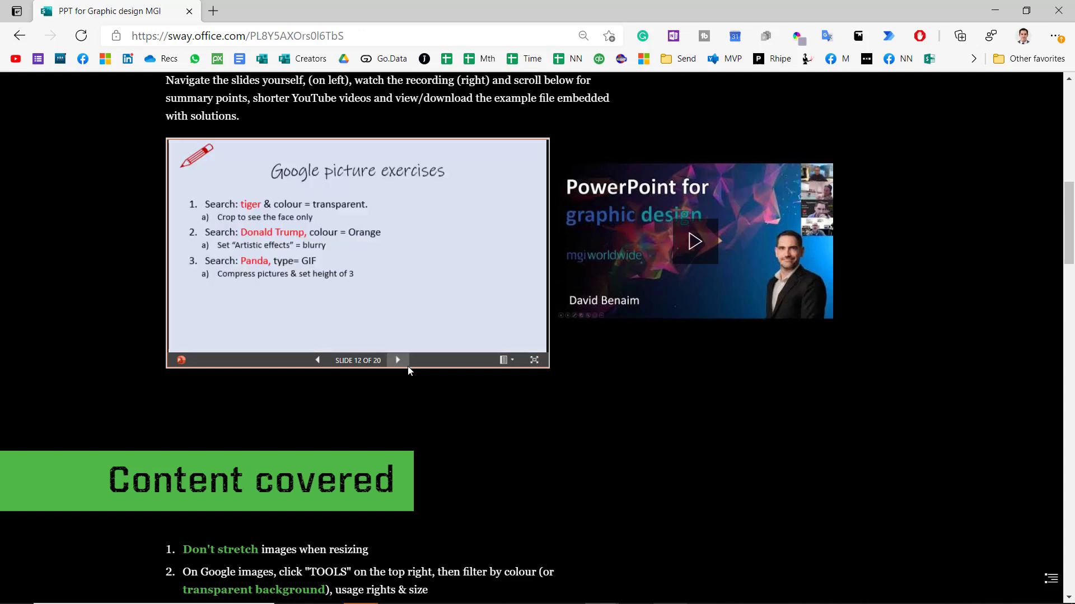
Step: Open the slideshow in its own viewer, close it, and advance the embed to slide 13, Align faster
{"action": "left_click", "coordinate": [533, 362]}
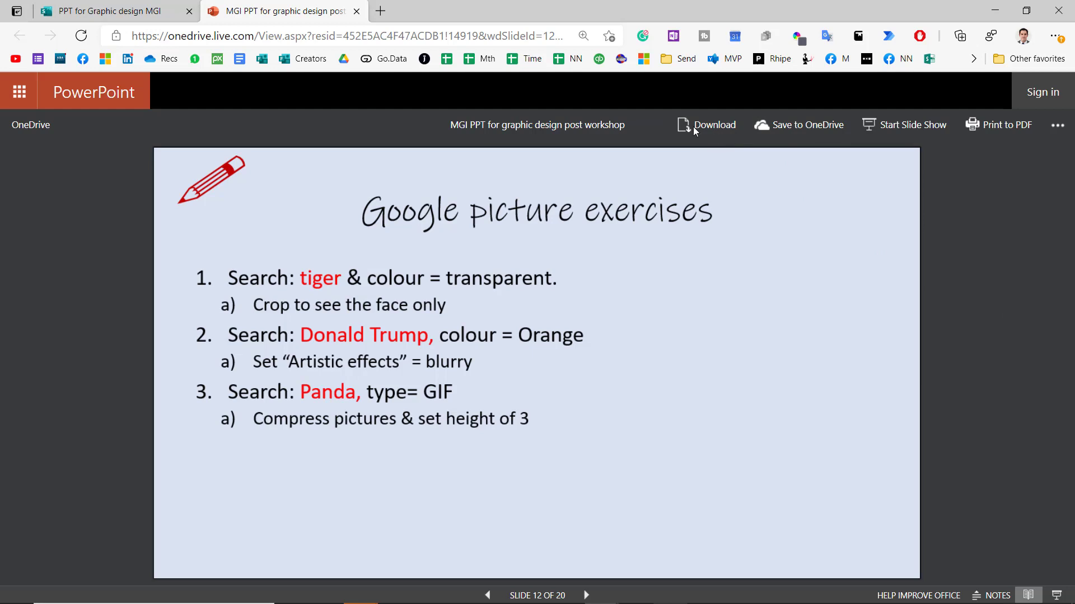
{"action": "left_click", "coordinate": [356, 12]}
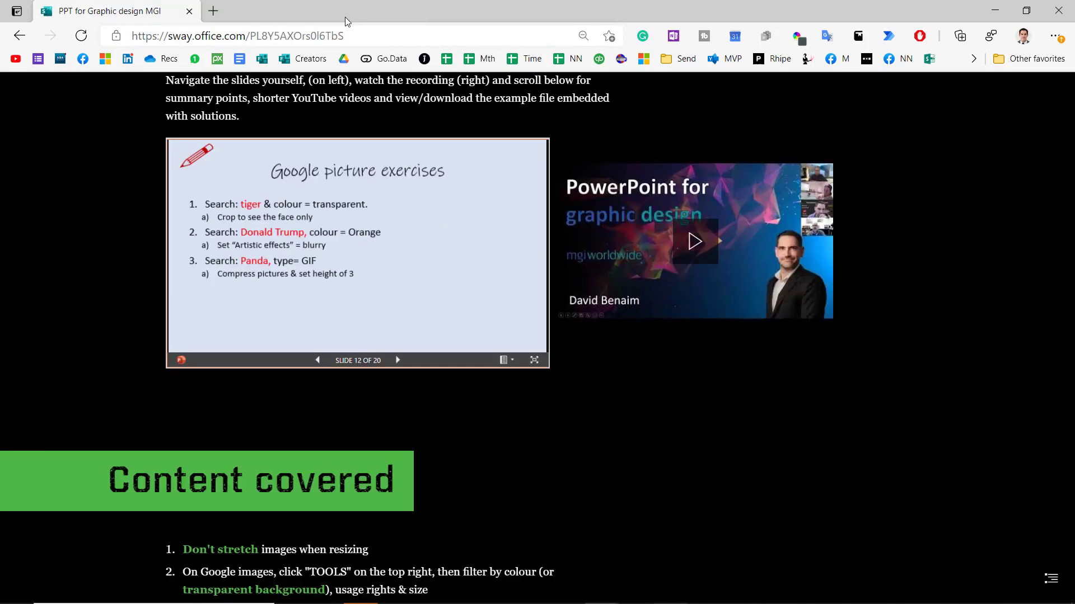
{"action": "left_click", "coordinate": [396, 361]}
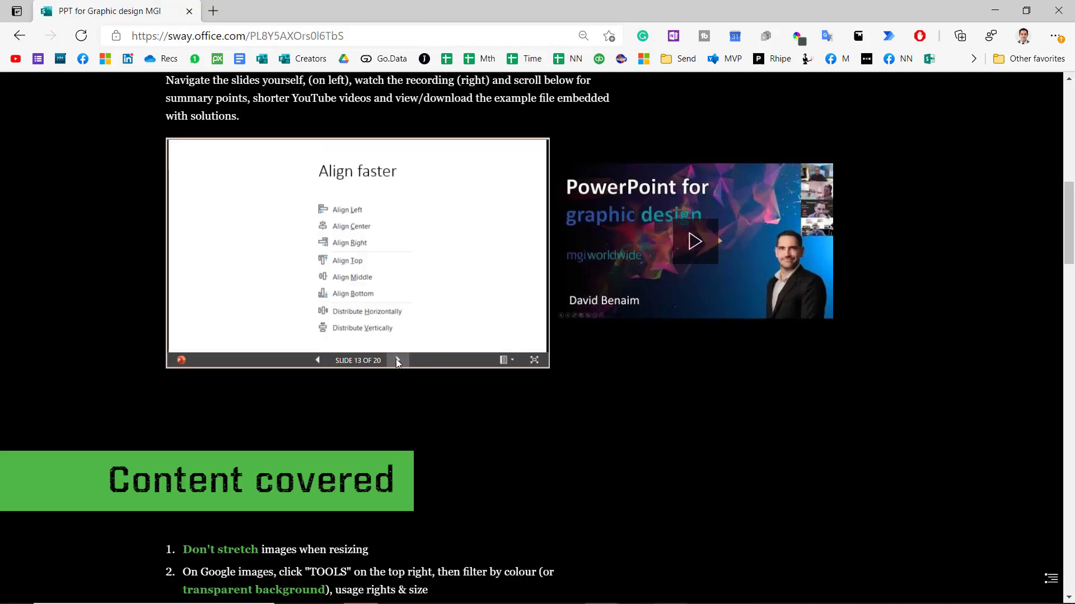
{"action": "scroll", "coordinate": [679, 327], "scroll_direction": "up", "scroll_amount": 8}
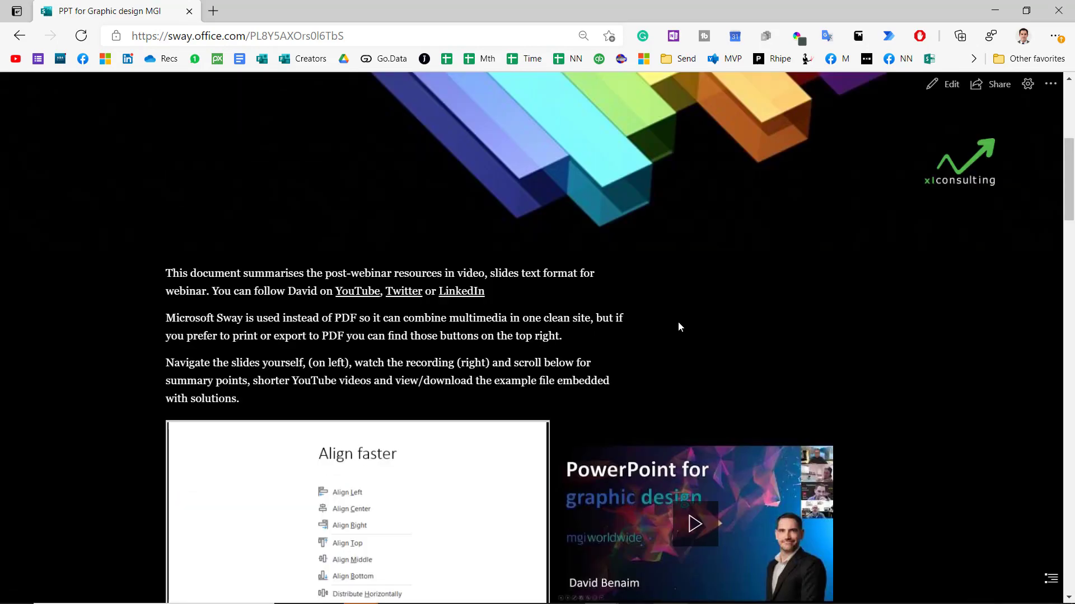
{"action": "scroll", "coordinate": [679, 324], "scroll_direction": "down", "scroll_amount": 12}
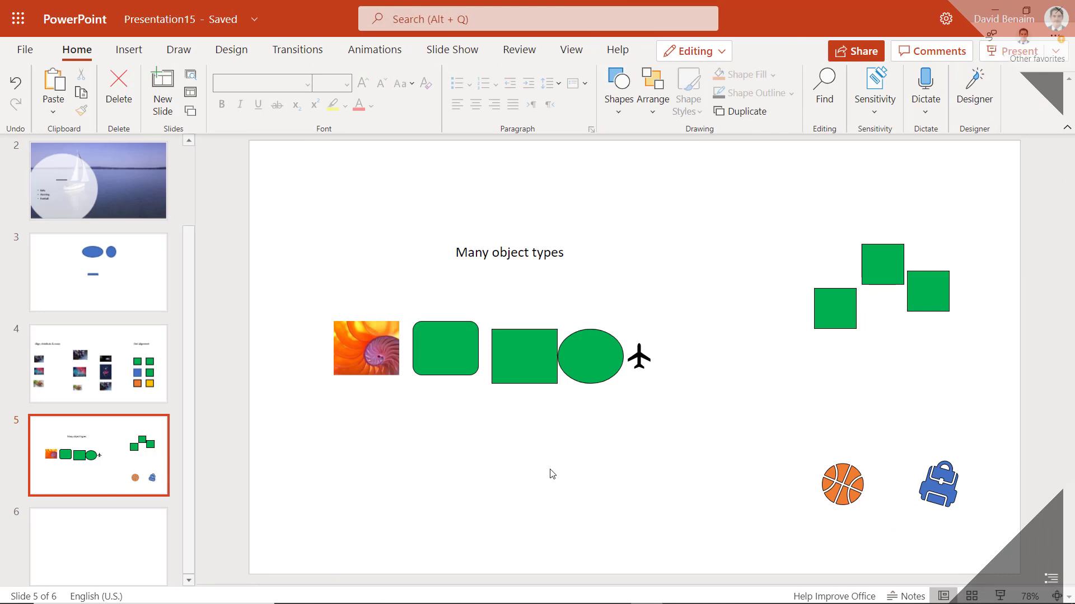
Step: Select the basketball icon on slide 5 and browse the stock Icons gallery
{"action": "left_click", "coordinate": [393, 361]}
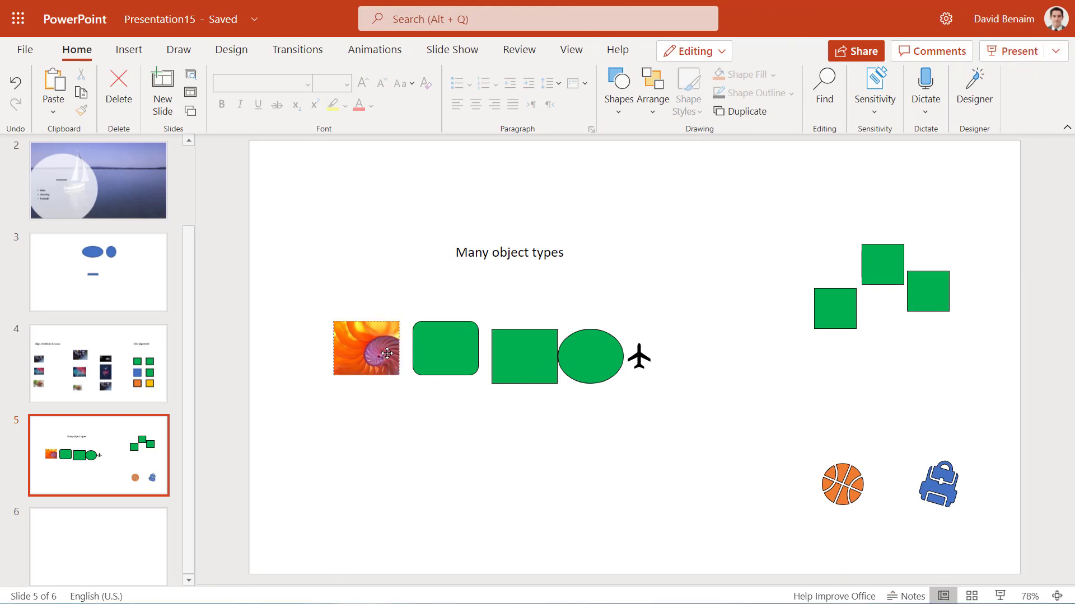
{"action": "left_click", "coordinate": [861, 484]}
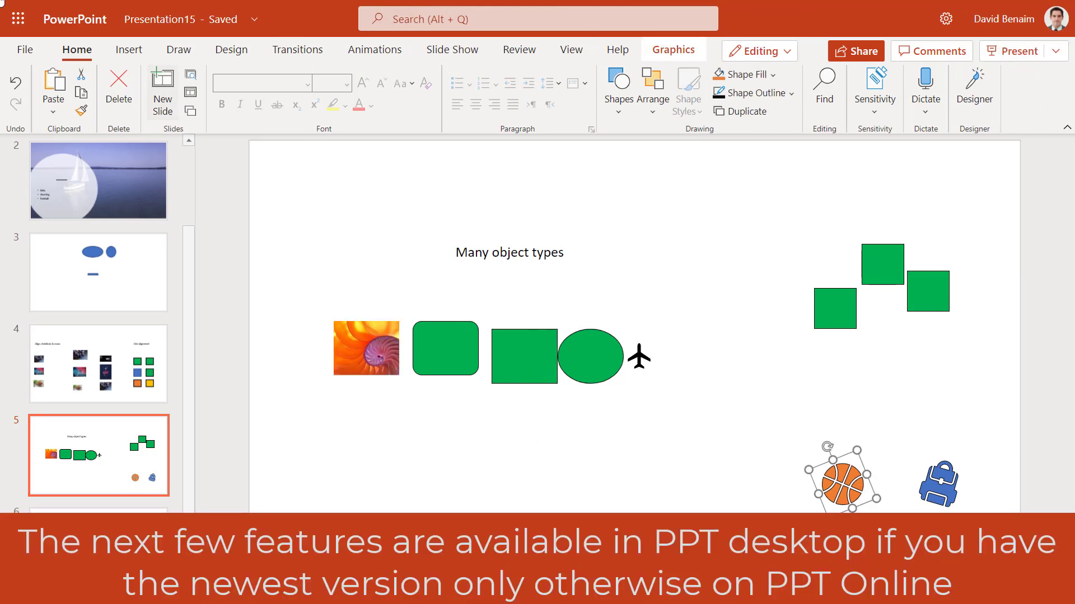
{"action": "left_click", "coordinate": [130, 51]}
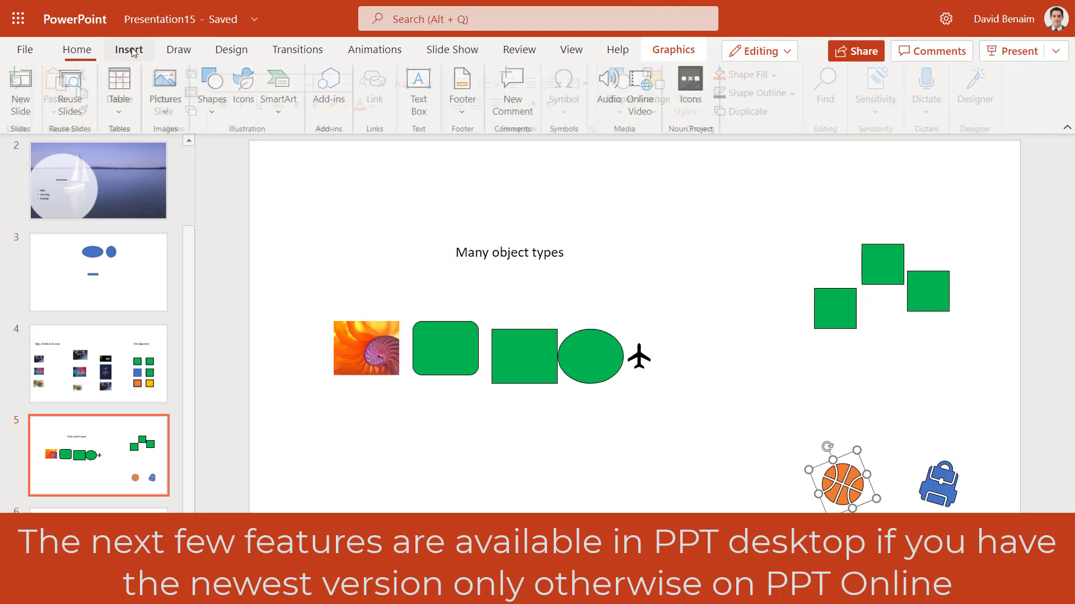
{"action": "left_click", "coordinate": [244, 87]}
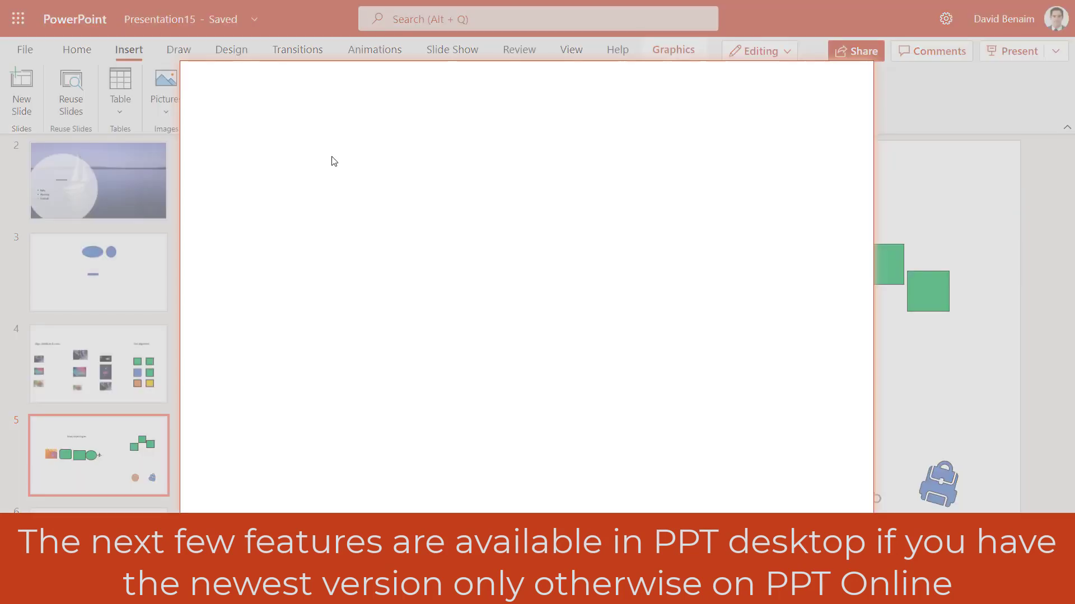
{"action": "scroll", "coordinate": [554, 278], "scroll_direction": "down", "scroll_amount": 20}
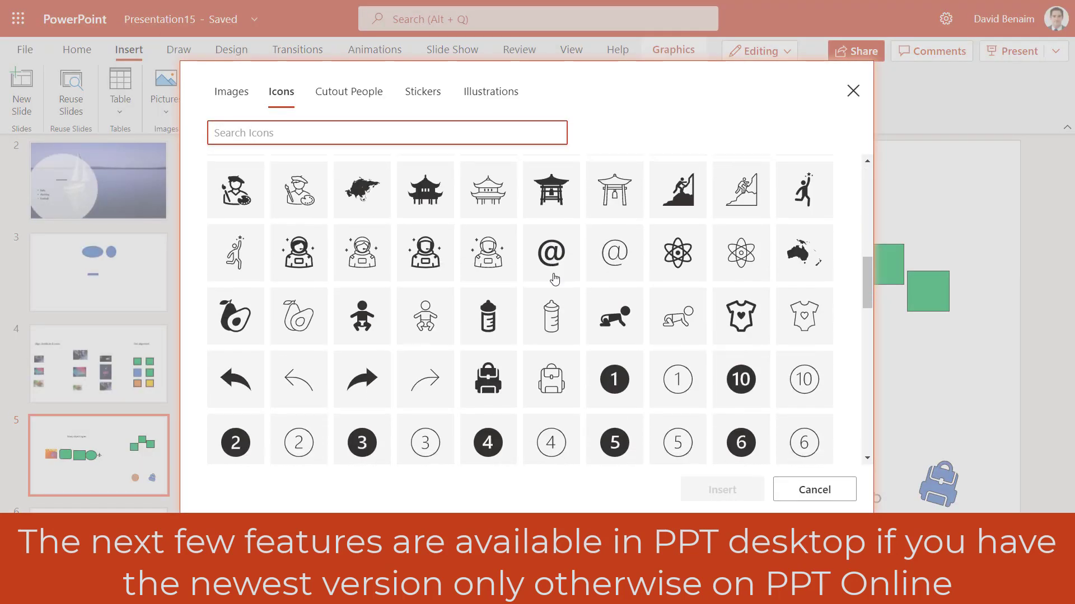
{"action": "scroll", "coordinate": [554, 279], "scroll_direction": "down", "scroll_amount": 10}
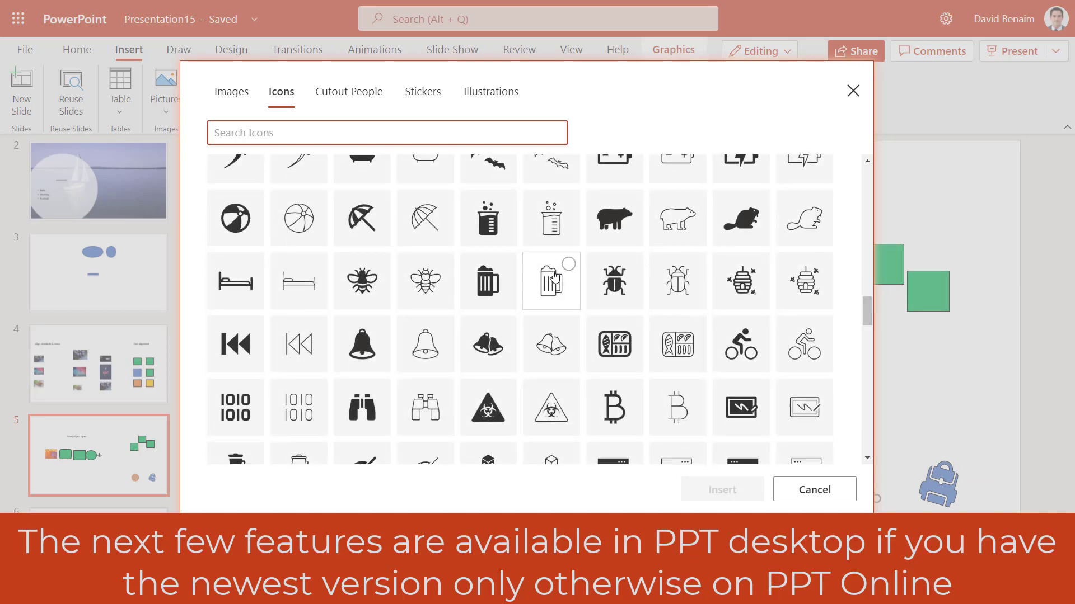
{"action": "scroll", "coordinate": [505, 266], "scroll_direction": "down", "scroll_amount": 2}
{"action": "scroll", "coordinate": [506, 266], "scroll_direction": "down", "scroll_amount": 3}
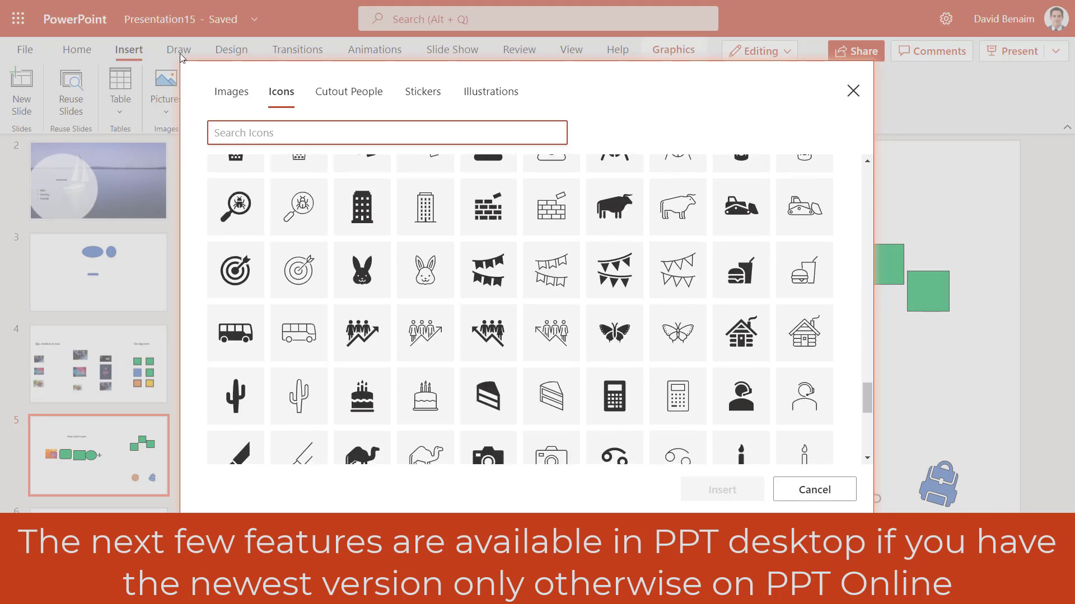
Step: Search stock images for 'elephant' and insert two elephant photos
{"action": "left_click", "coordinate": [230, 91]}
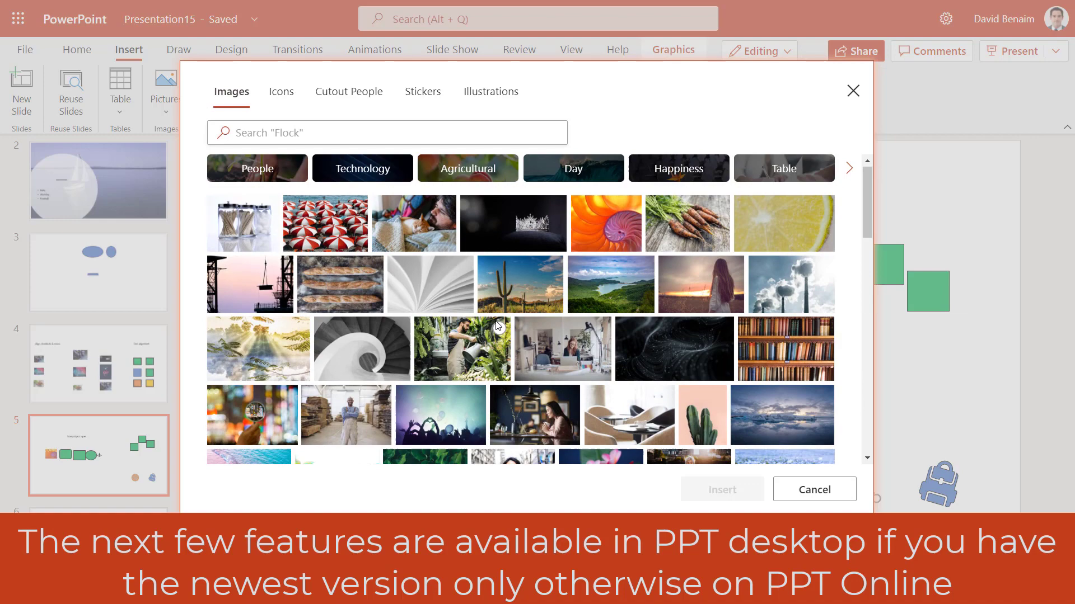
{"action": "scroll", "coordinate": [527, 314], "scroll_direction": "down", "scroll_amount": 5}
{"action": "scroll", "coordinate": [448, 251], "scroll_direction": "up", "scroll_amount": 5}
{"action": "left_click", "coordinate": [360, 134]}
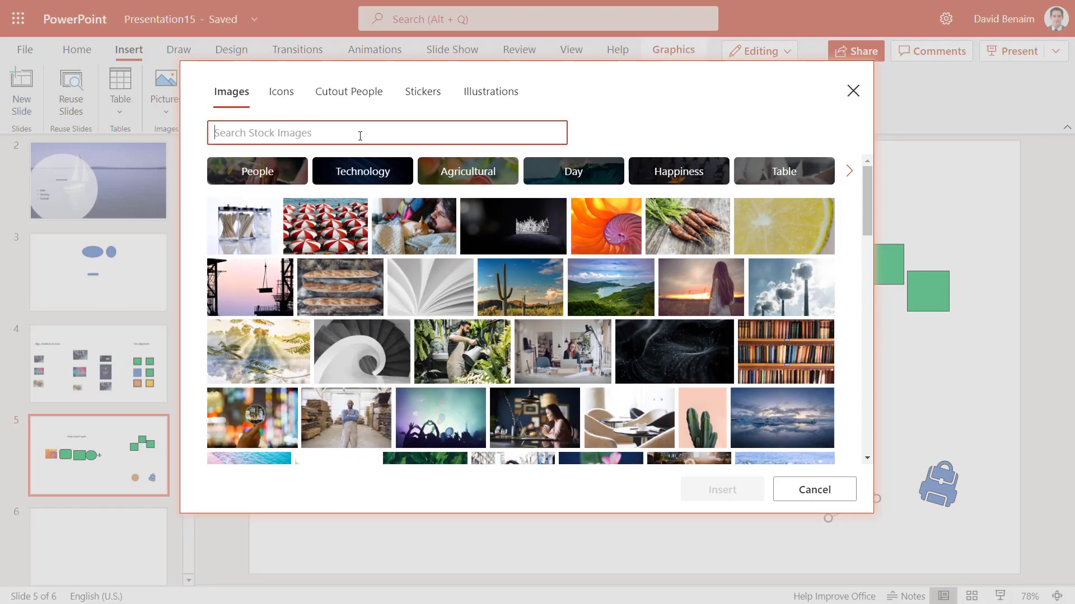
{"action": "type", "text": "elep"}
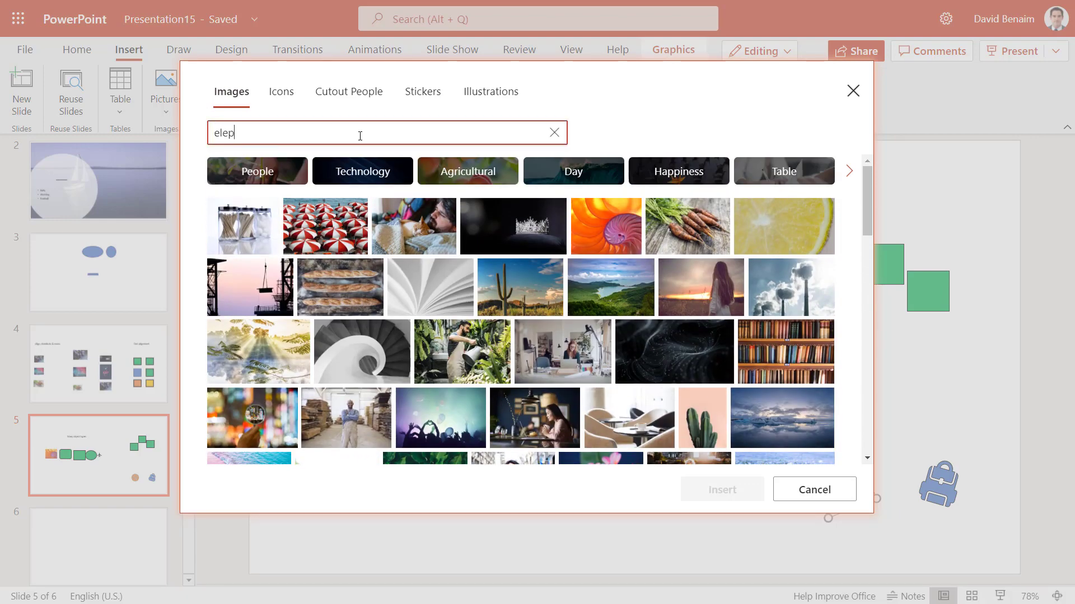
{"action": "type", "text": "hant"}
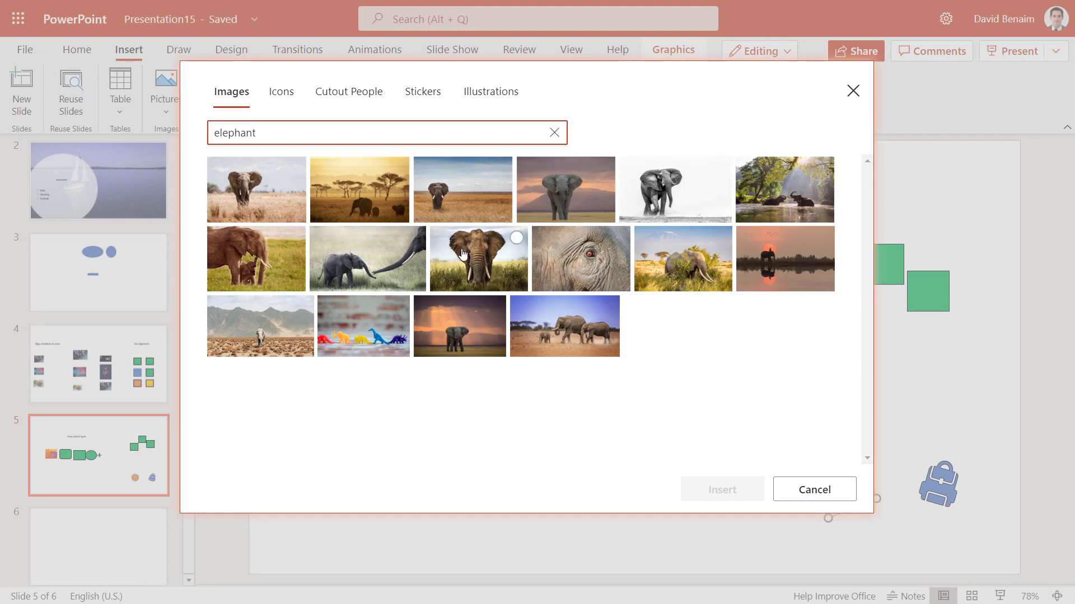
{"action": "left_click", "coordinate": [487, 249]}
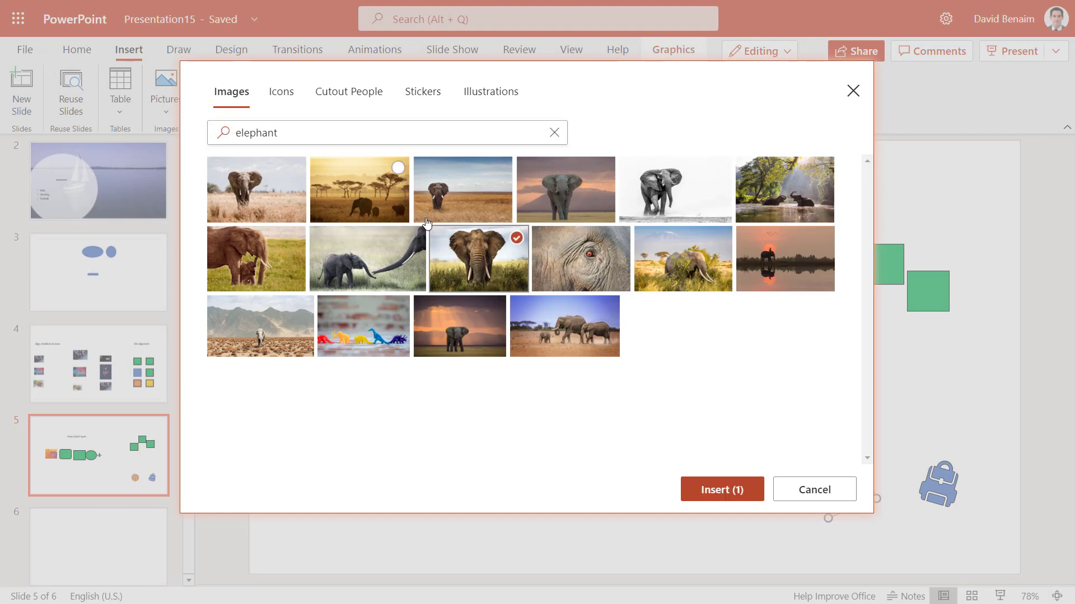
{"action": "left_click", "coordinate": [696, 262]}
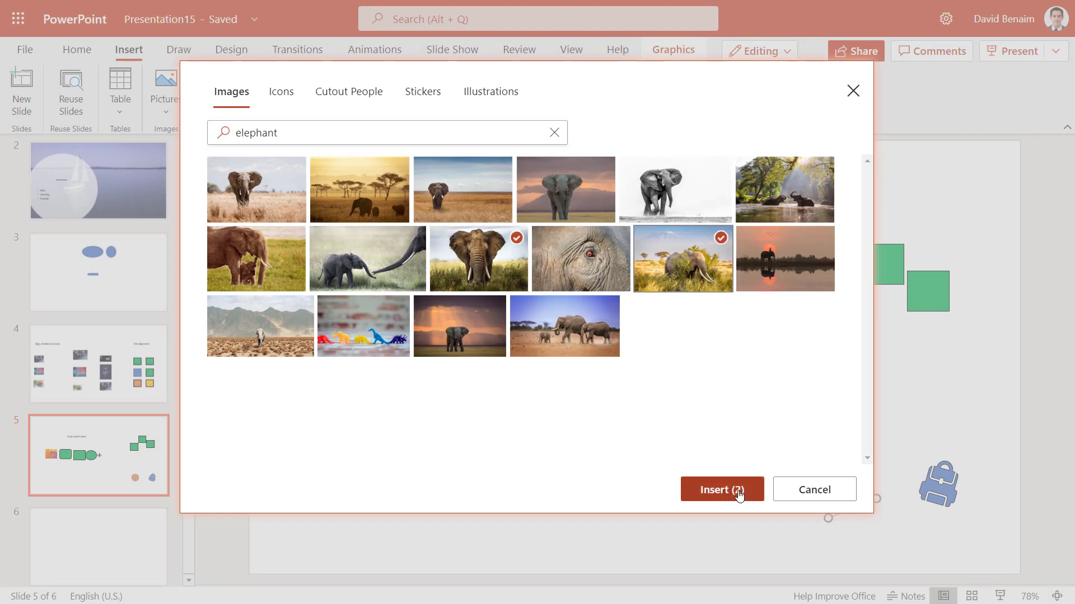
{"action": "left_click", "coordinate": [722, 490]}
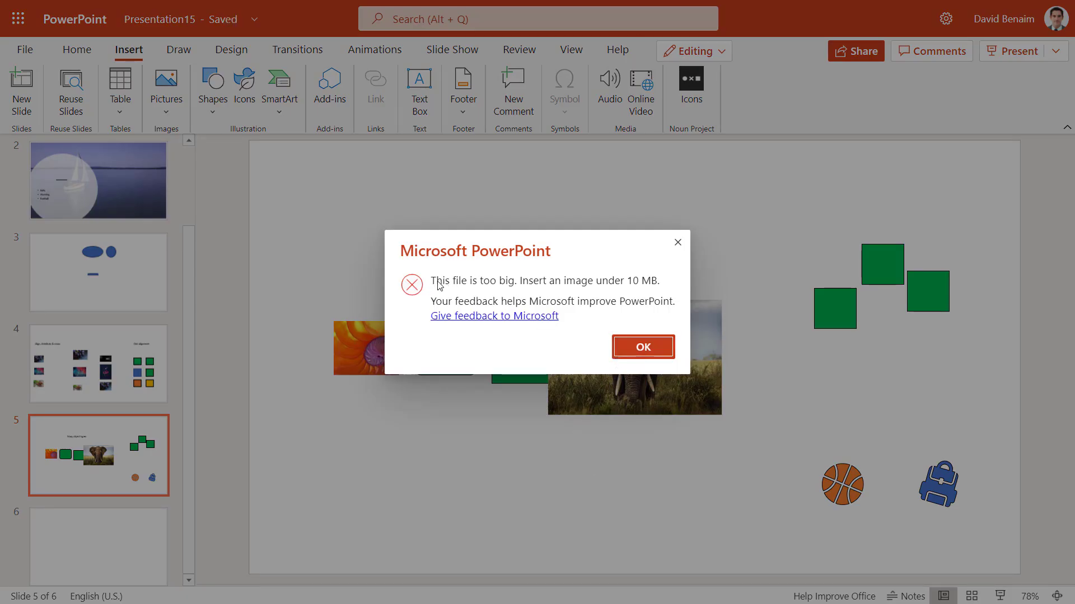
Step: Dismiss the size error and resize the elephant photo to sit below the row of shapes
{"action": "left_click", "coordinate": [677, 242]}
{"action": "left_click_drag", "start_coordinate": [628, 390], "coordinate": [676, 252]}
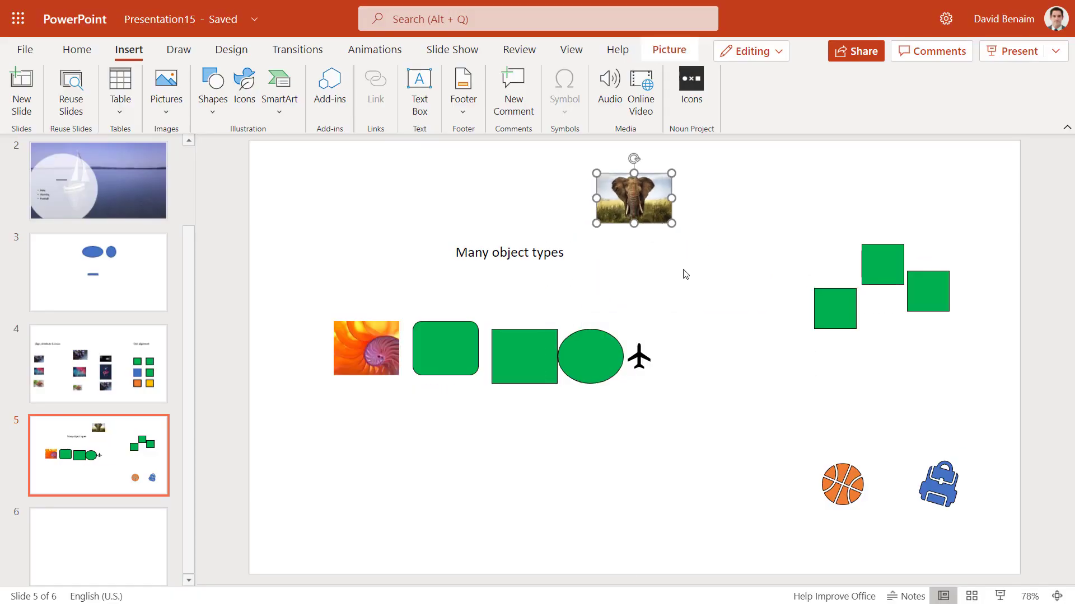
{"action": "left_click_drag", "start_coordinate": [672, 223], "coordinate": [1030, 460]}
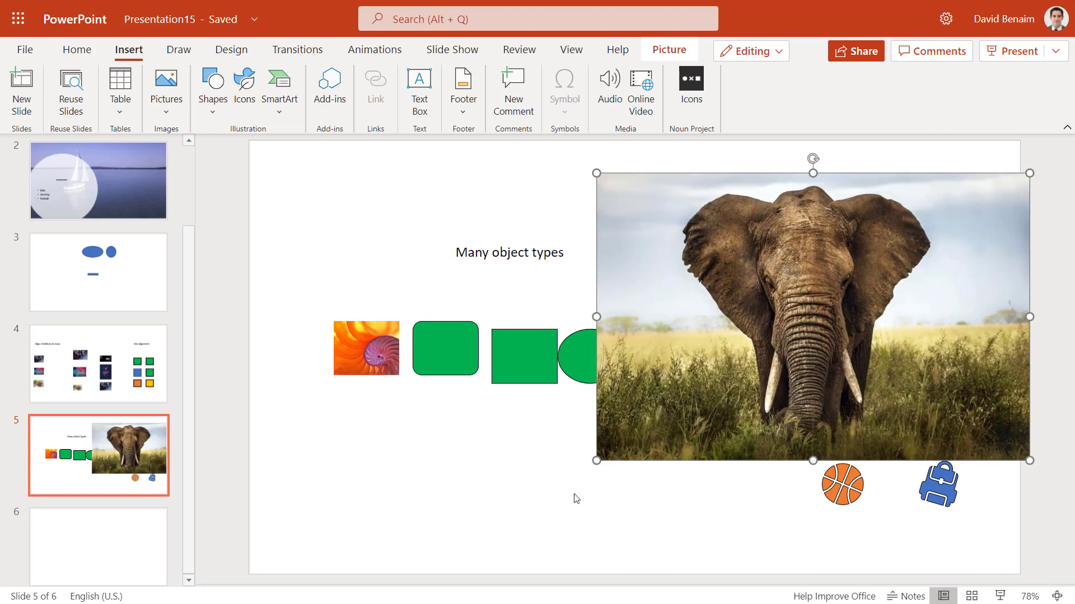
{"action": "left_click_drag", "start_coordinate": [596, 460], "coordinate": [393, 594]}
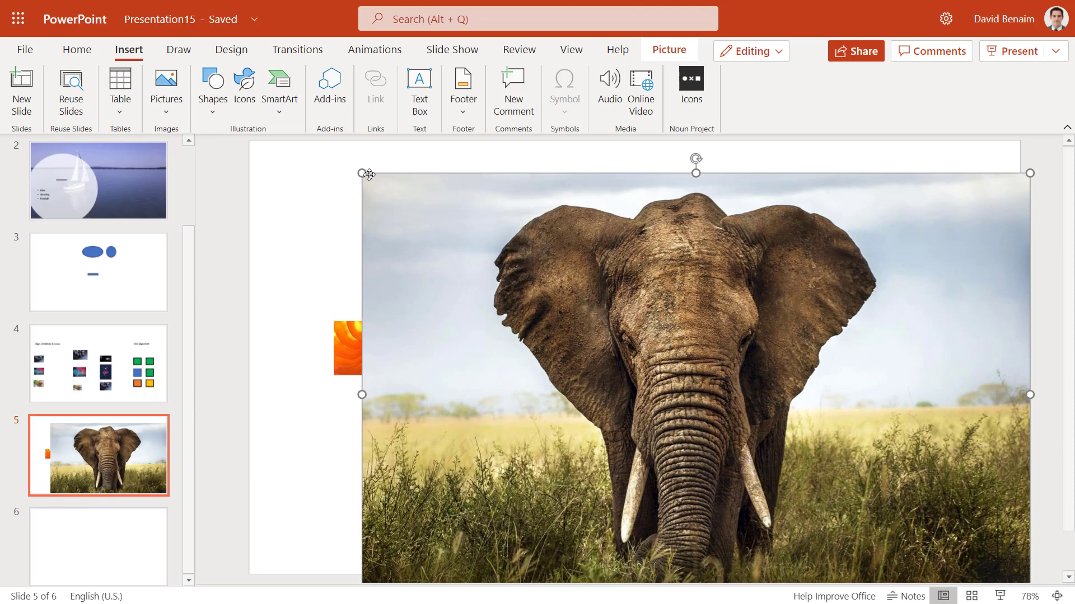
{"action": "left_click_drag", "start_coordinate": [362, 172], "coordinate": [744, 417]}
{"action": "left_click_drag", "start_coordinate": [928, 452], "coordinate": [574, 425]}
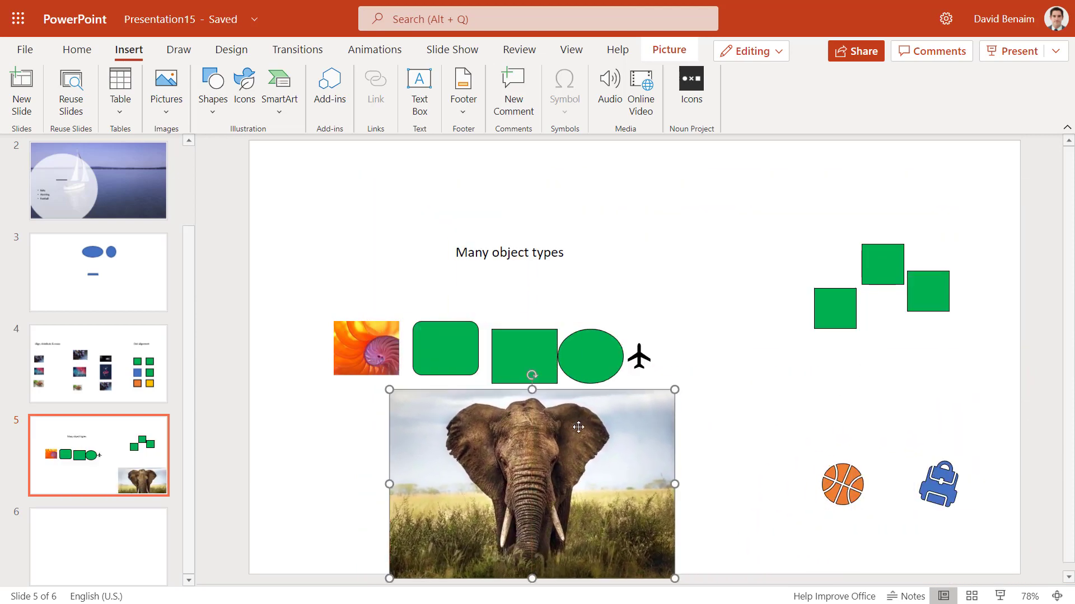
{"action": "left_click", "coordinate": [843, 479]}
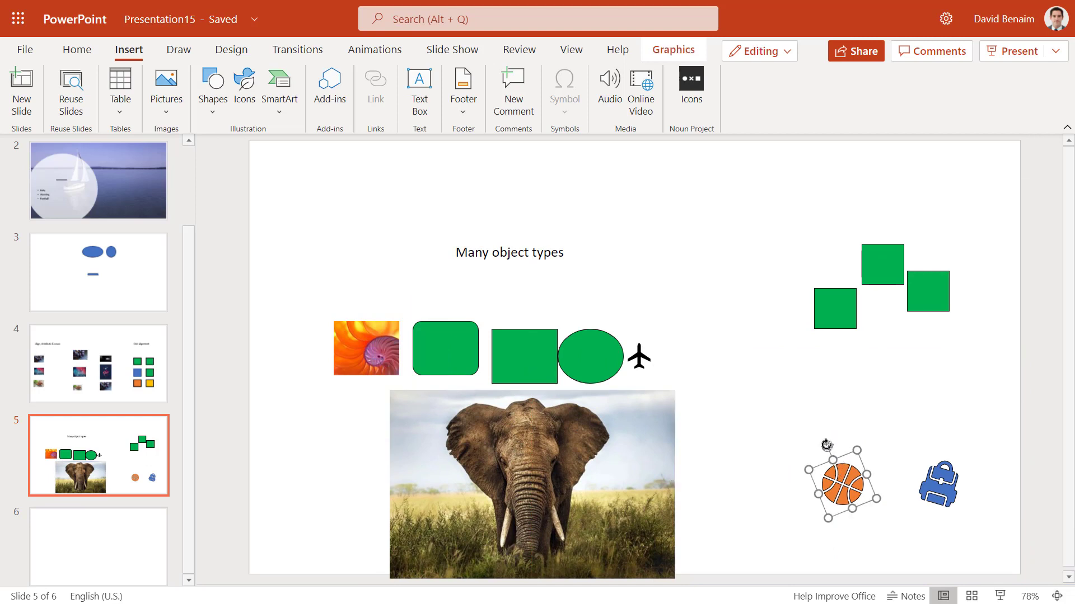
Step: Enlarge the airplane icon and give it a gold fill with a black outline
{"action": "left_click", "coordinate": [634, 342]}
{"action": "left_click_drag", "start_coordinate": [656, 340], "coordinate": [731, 285]}
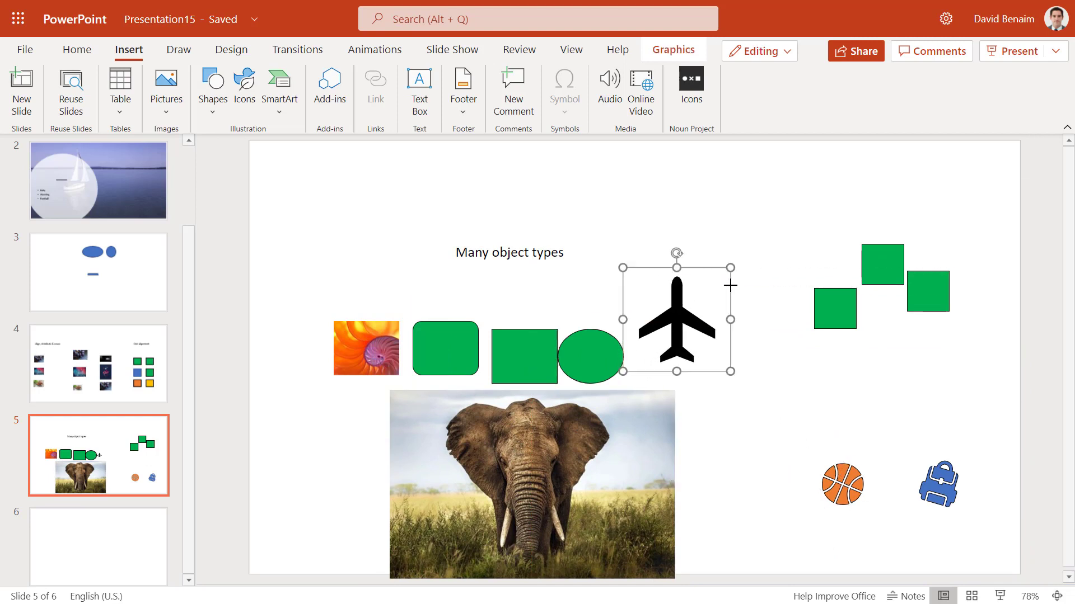
{"action": "left_click", "coordinate": [684, 49]}
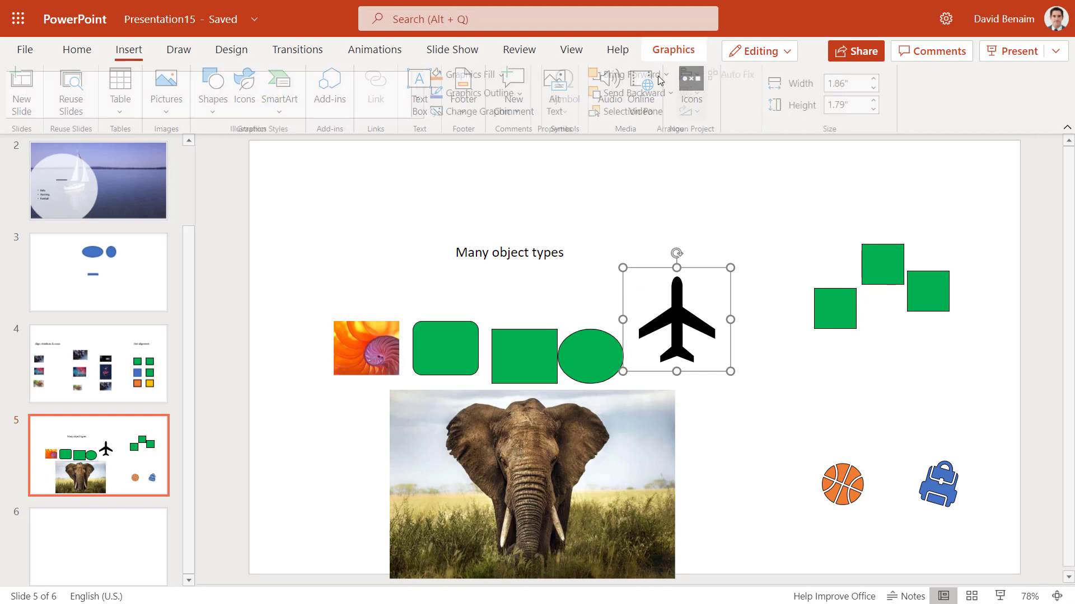
{"action": "left_click", "coordinate": [477, 76]}
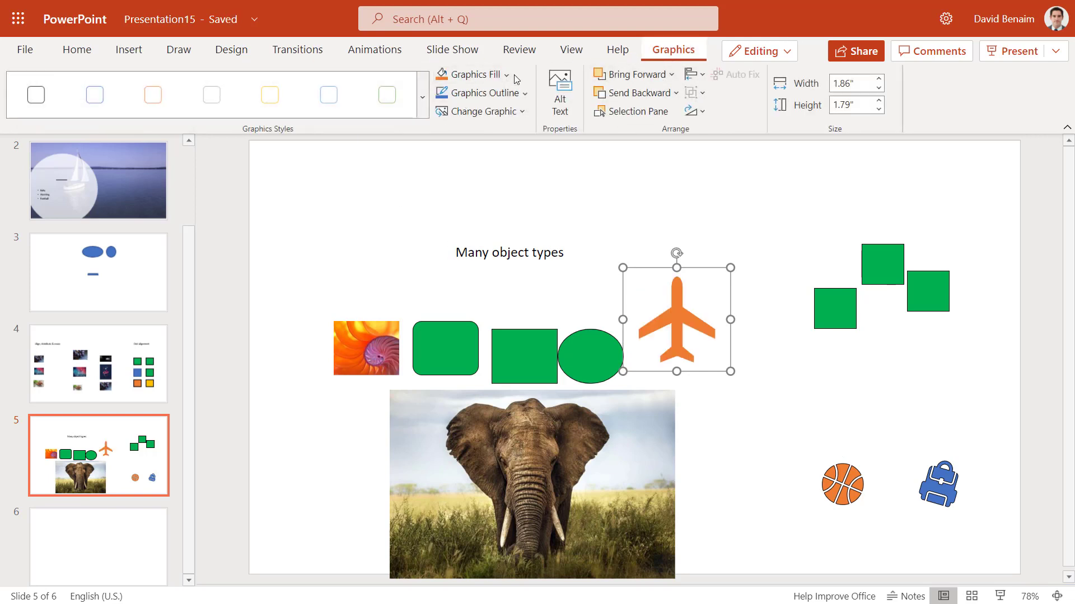
{"action": "left_click", "coordinate": [507, 75]}
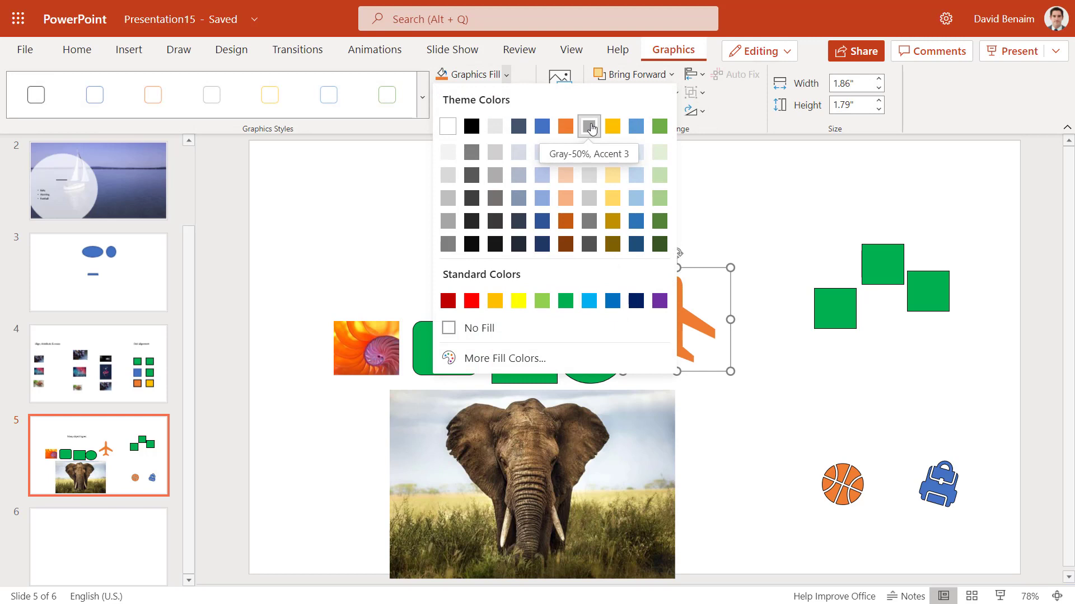
{"action": "left_click", "coordinate": [612, 126]}
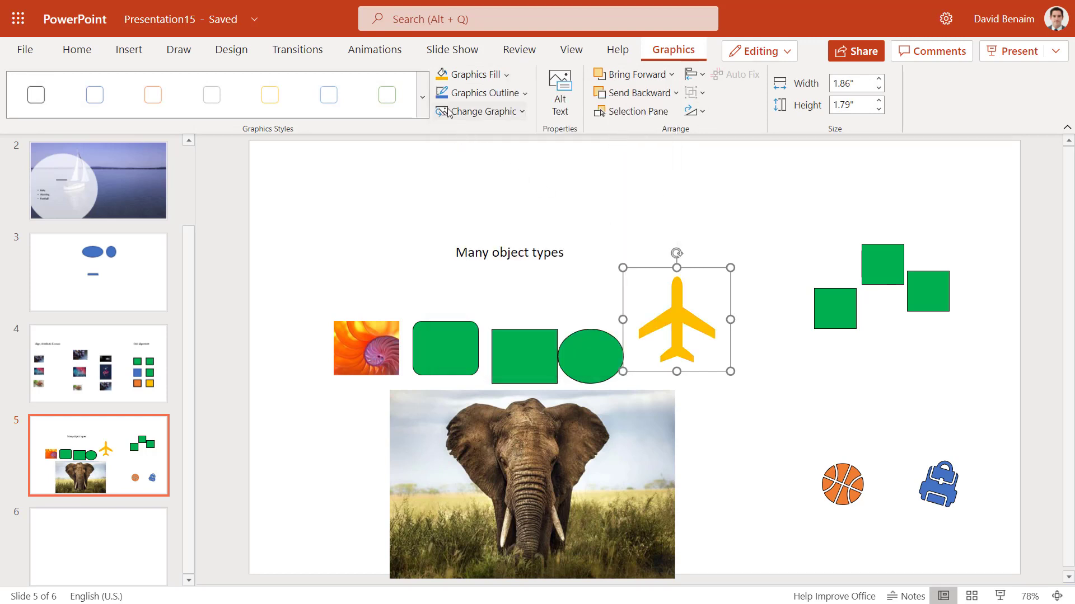
{"action": "left_click", "coordinate": [525, 95]}
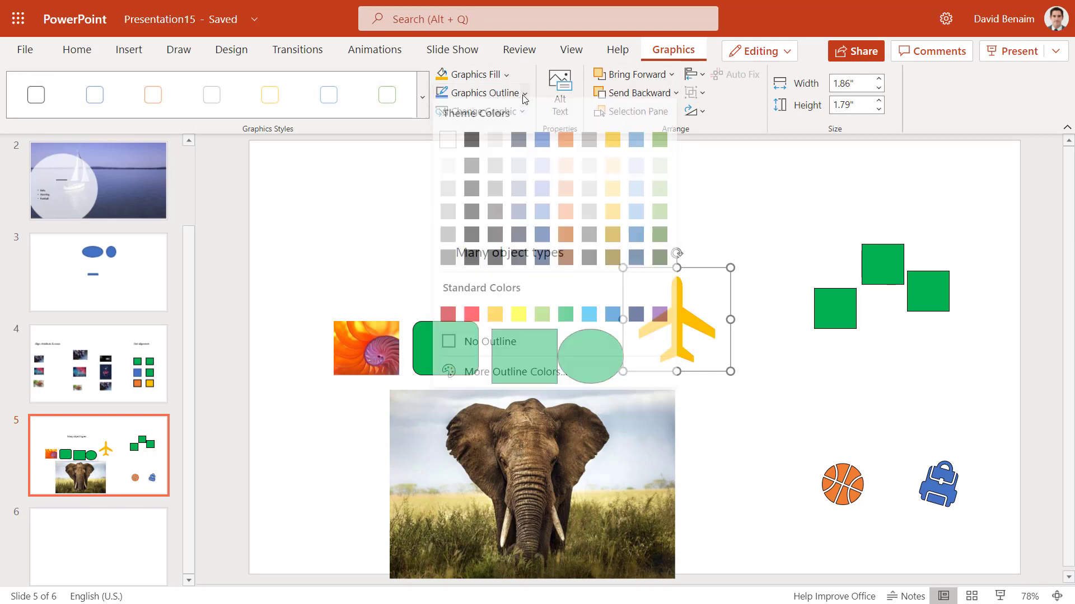
{"action": "left_click", "coordinate": [483, 146]}
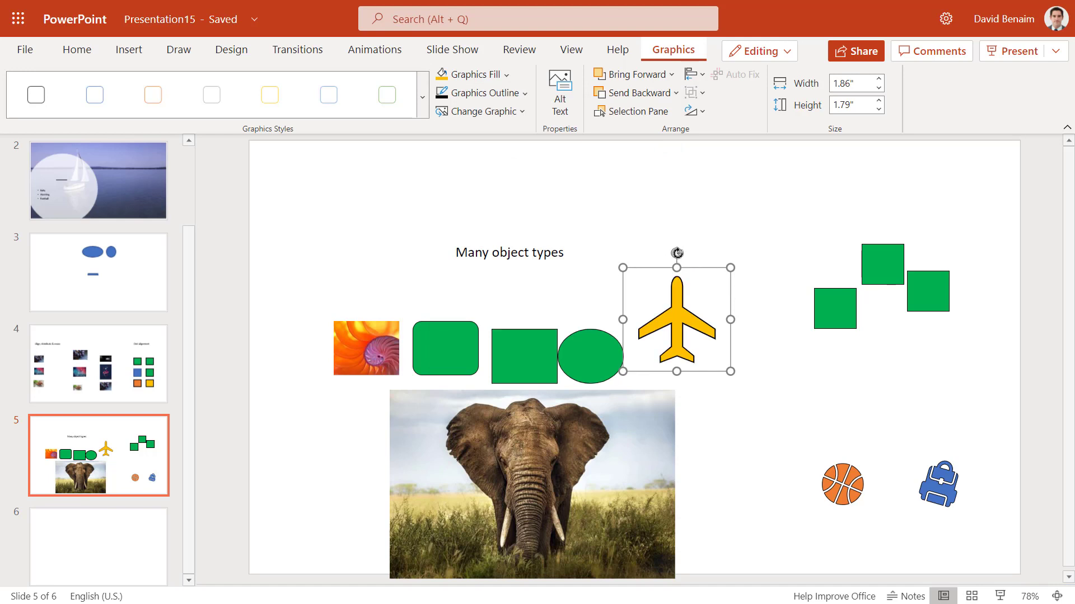
Step: Rotate the airplane icon so it points right
{"action": "left_click_drag", "start_coordinate": [677, 253], "coordinate": [778, 324]}
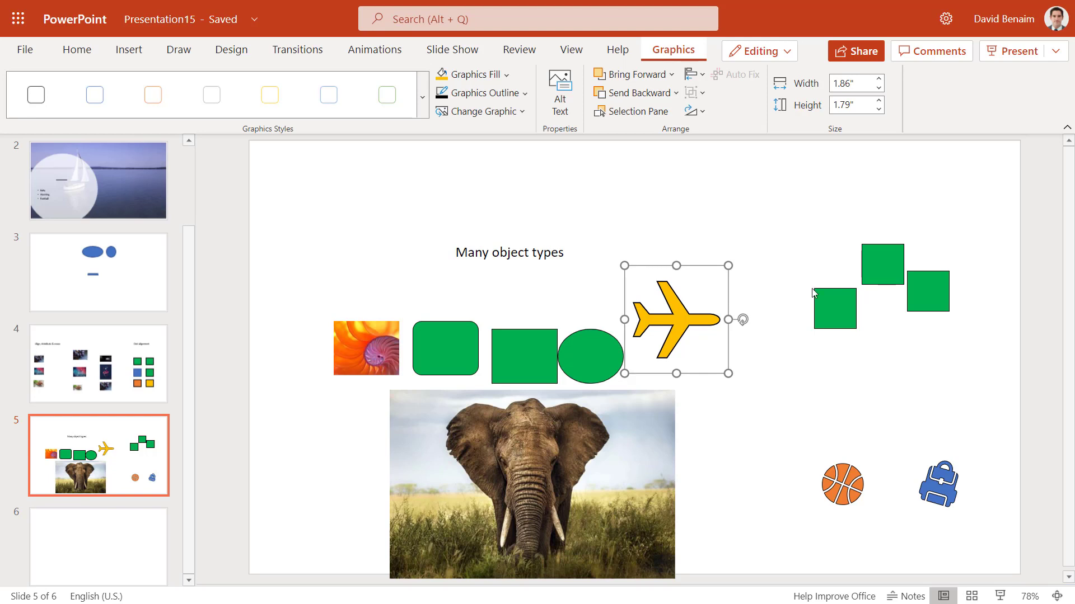
{"action": "left_click", "coordinate": [815, 397]}
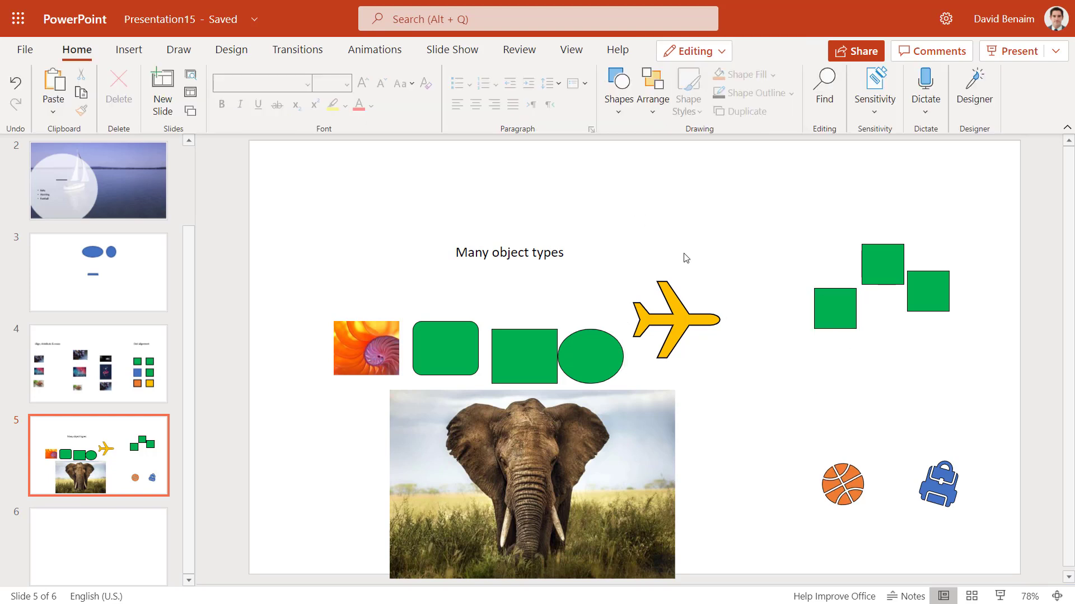
{"action": "left_click", "coordinate": [672, 302]}
{"action": "mouse_move", "coordinate": [743, 319]}
{"action": "left_mouse_down"}
{"action": "mouse_move", "coordinate": [750, 343]}
{"action": "mouse_move", "coordinate": [740, 339]}
{"action": "left_mouse_up"}
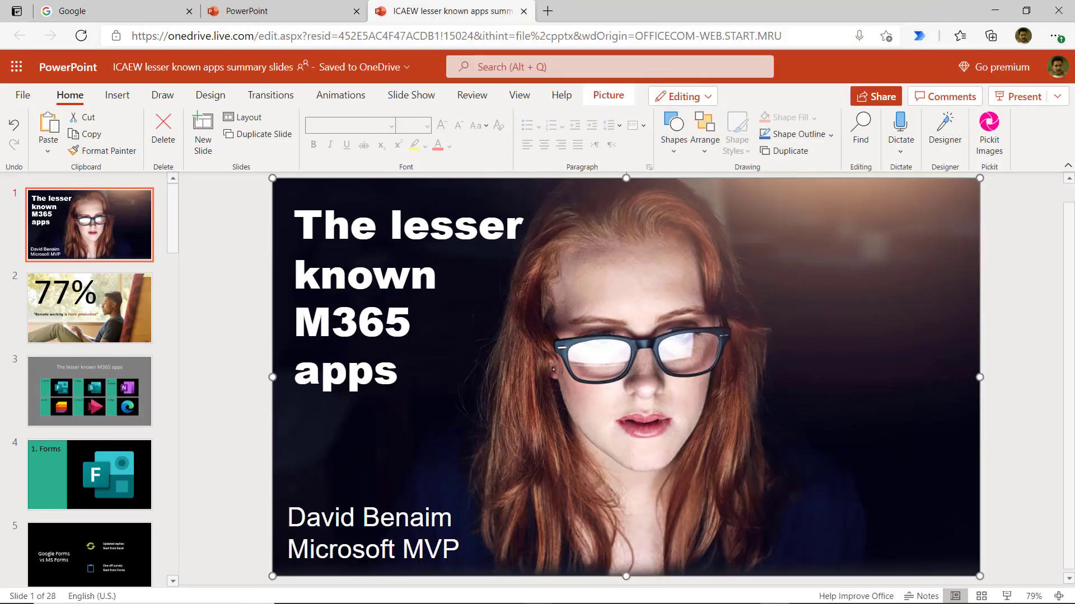
Step: Open the stock Icons gallery for slide 1 and hide premium-only results
{"action": "left_click", "coordinate": [251, 219]}
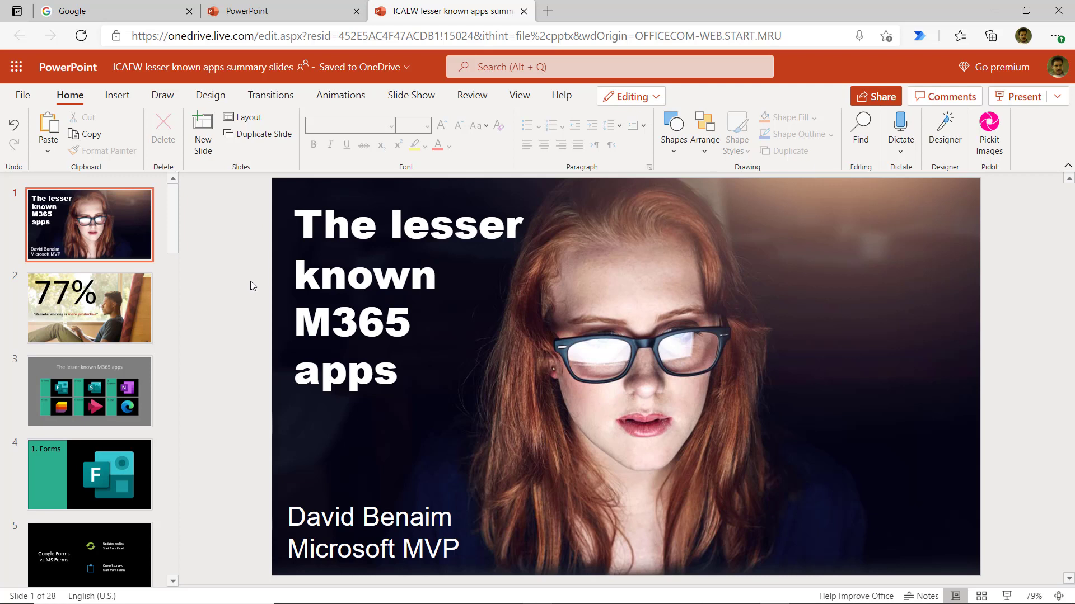
{"action": "left_click", "coordinate": [119, 98]}
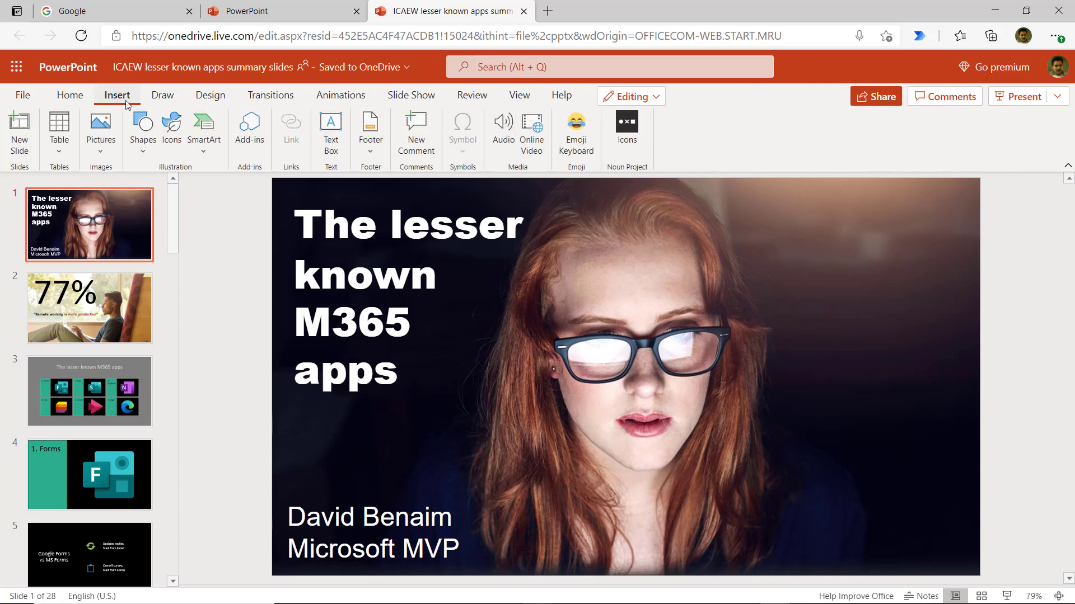
{"action": "left_click", "coordinate": [171, 127]}
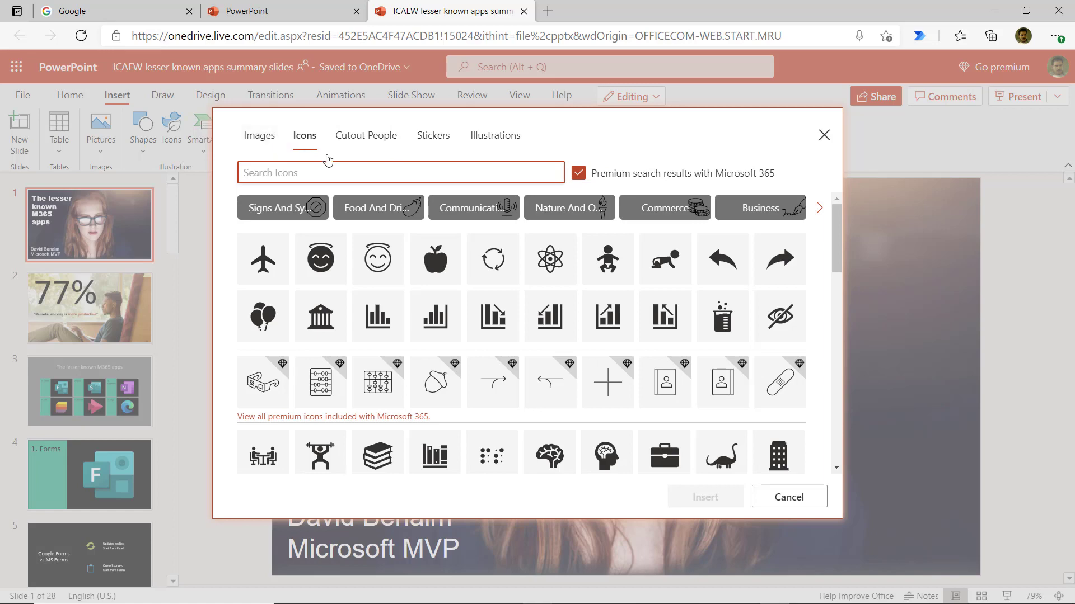
{"action": "left_click", "coordinate": [579, 173]}
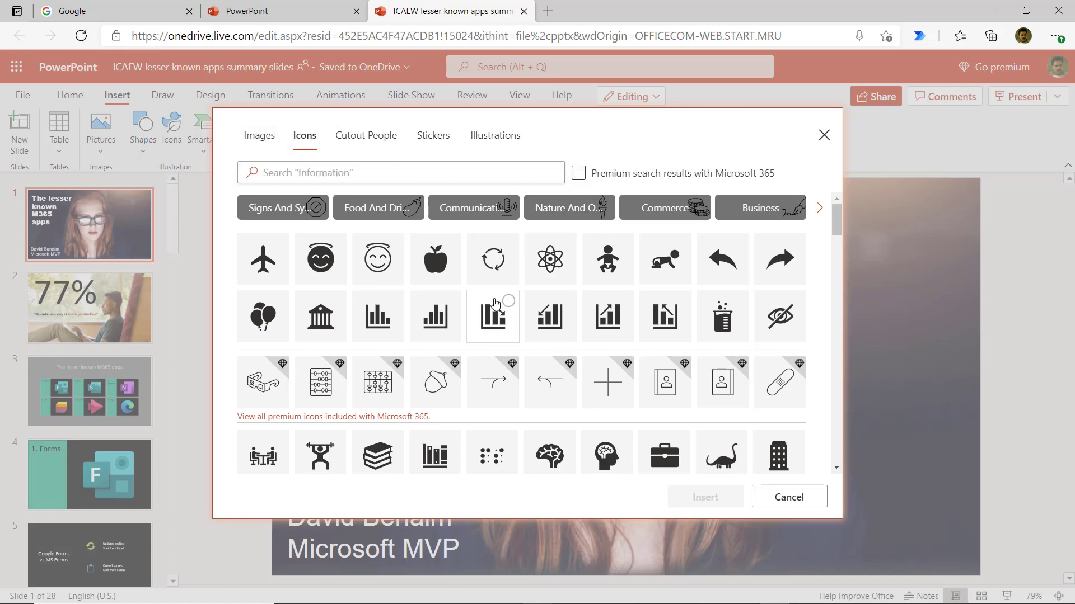
{"action": "scroll", "coordinate": [504, 296], "scroll_direction": "down", "scroll_amount": 15}
{"action": "scroll", "coordinate": [494, 297], "scroll_direction": "down", "scroll_amount": 10}
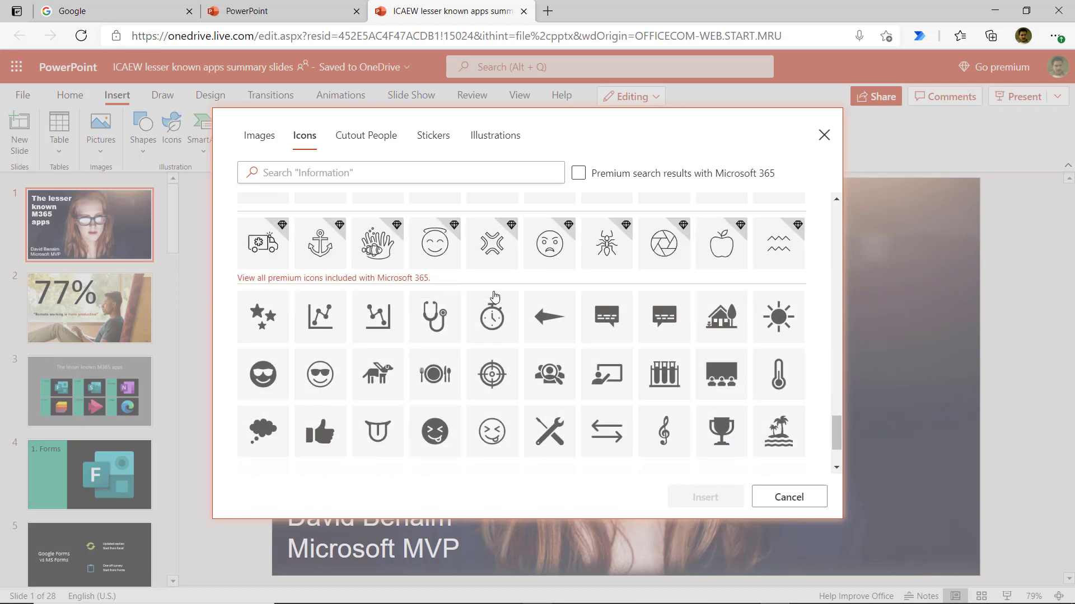
{"action": "scroll", "coordinate": [497, 313], "scroll_direction": "up", "scroll_amount": 20}
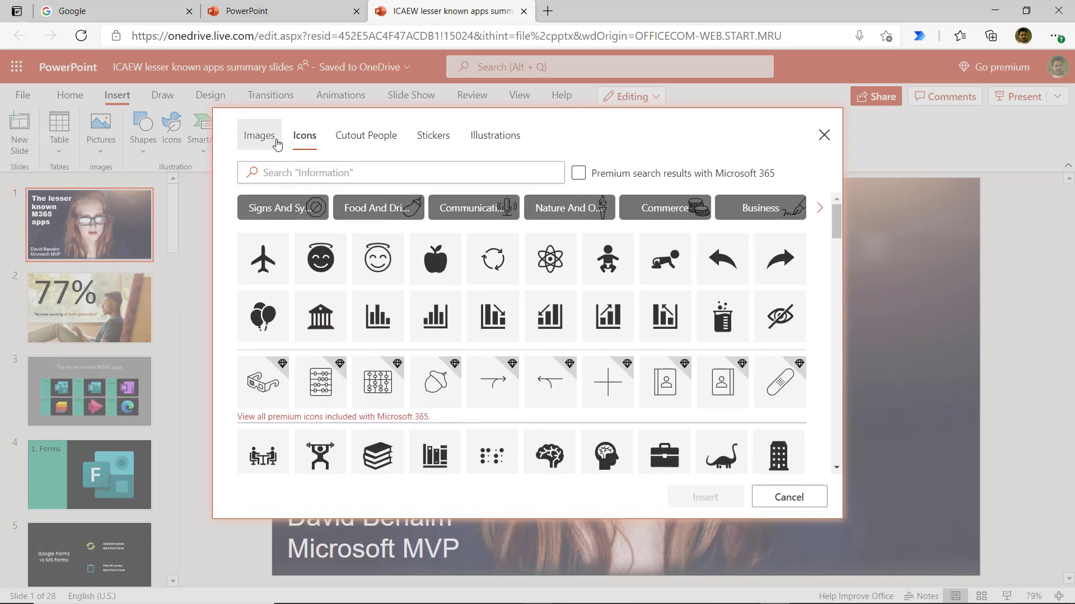
Step: Insert four stock images: geometric lines, cupcakes, a hiker with camera, and a lens
{"action": "left_click", "coordinate": [258, 135]}
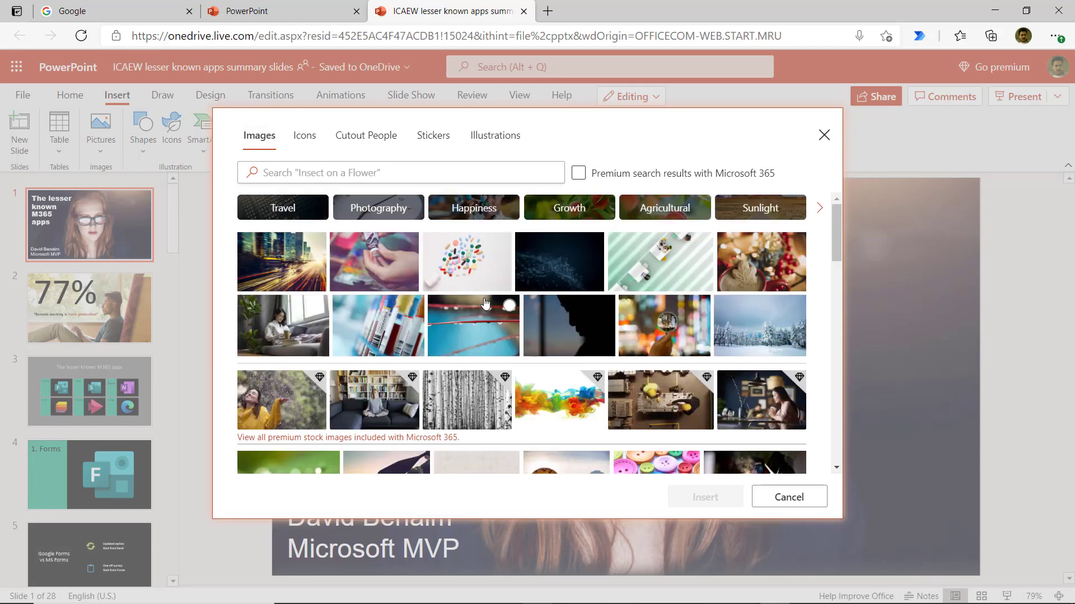
{"action": "scroll", "coordinate": [485, 303], "scroll_direction": "down", "scroll_amount": 10}
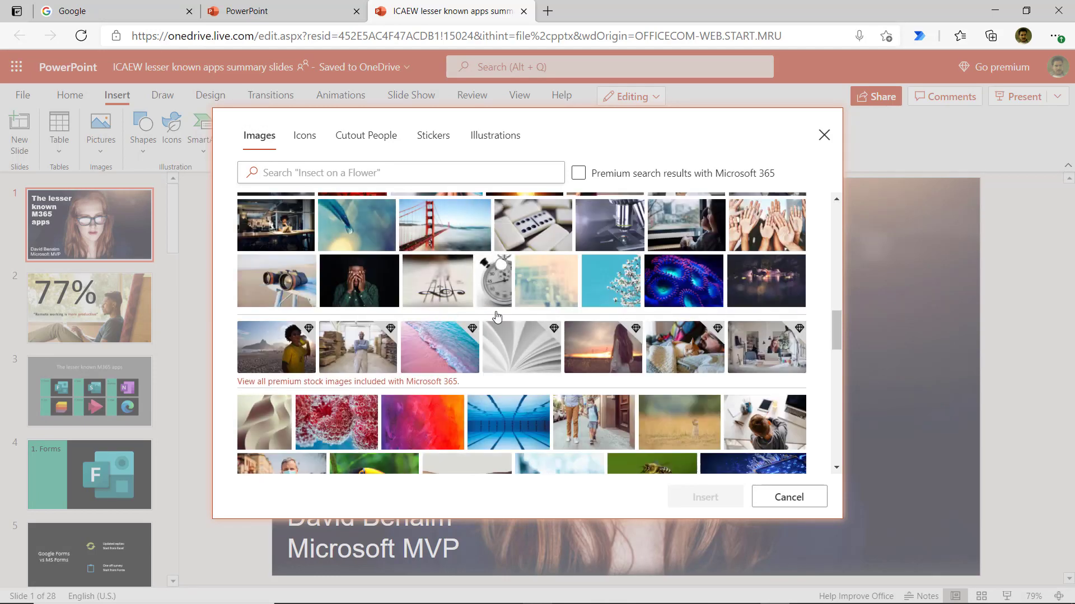
{"action": "scroll", "coordinate": [466, 412], "scroll_direction": "down", "scroll_amount": 4}
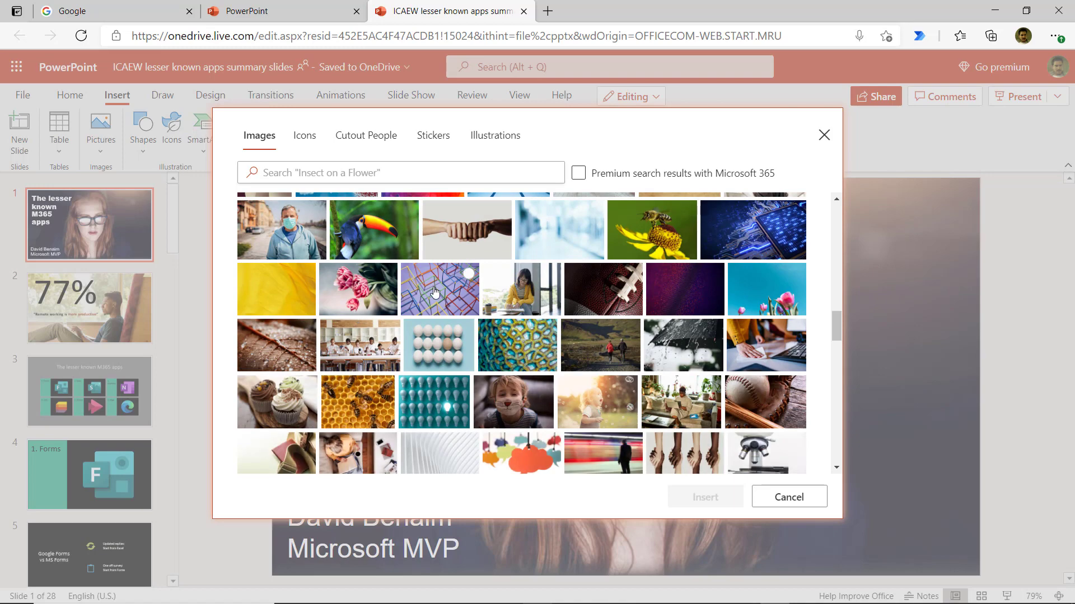
{"action": "left_click", "coordinate": [436, 295]}
{"action": "left_click", "coordinate": [274, 409]}
{"action": "scroll", "coordinate": [520, 384], "scroll_direction": "down", "scroll_amount": 5}
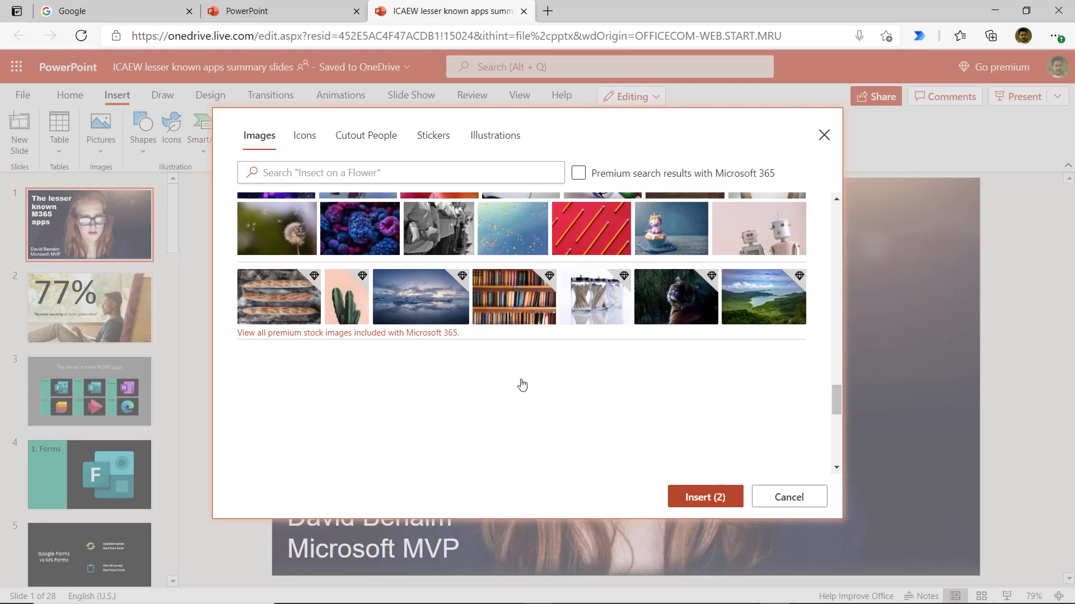
{"action": "scroll", "coordinate": [518, 375], "scroll_direction": "down", "scroll_amount": 5}
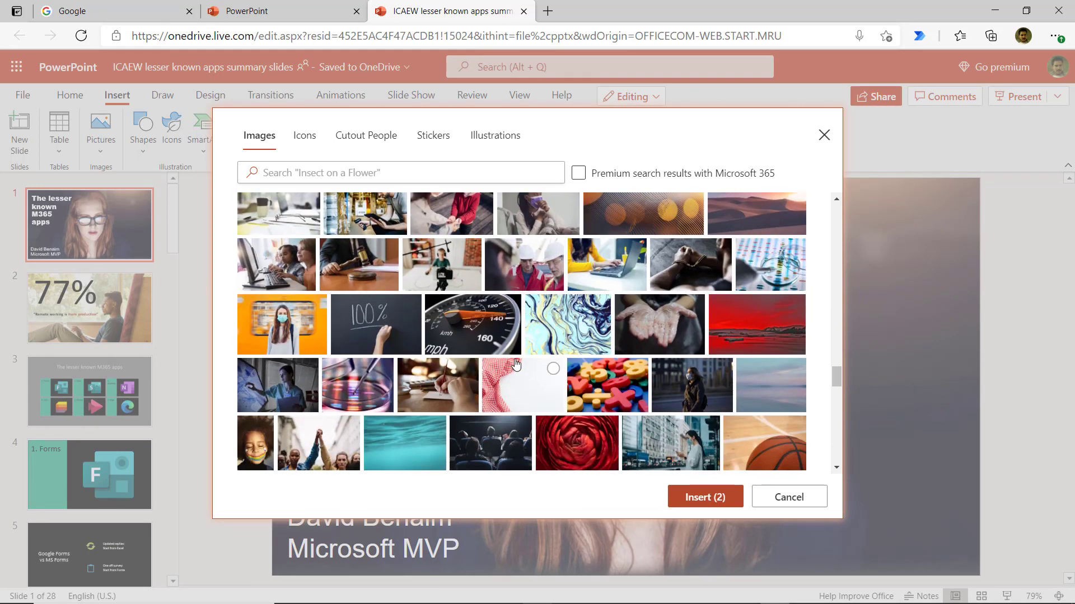
{"action": "scroll", "coordinate": [504, 358], "scroll_direction": "down", "scroll_amount": 10}
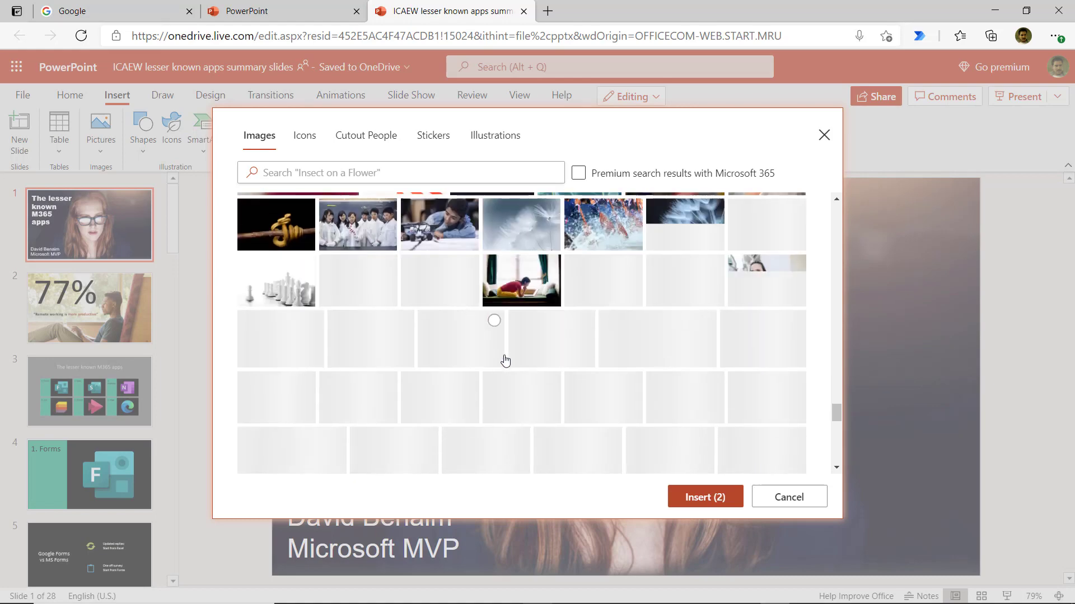
{"action": "left_click", "coordinate": [440, 274]}
{"action": "left_click", "coordinate": [359, 392]}
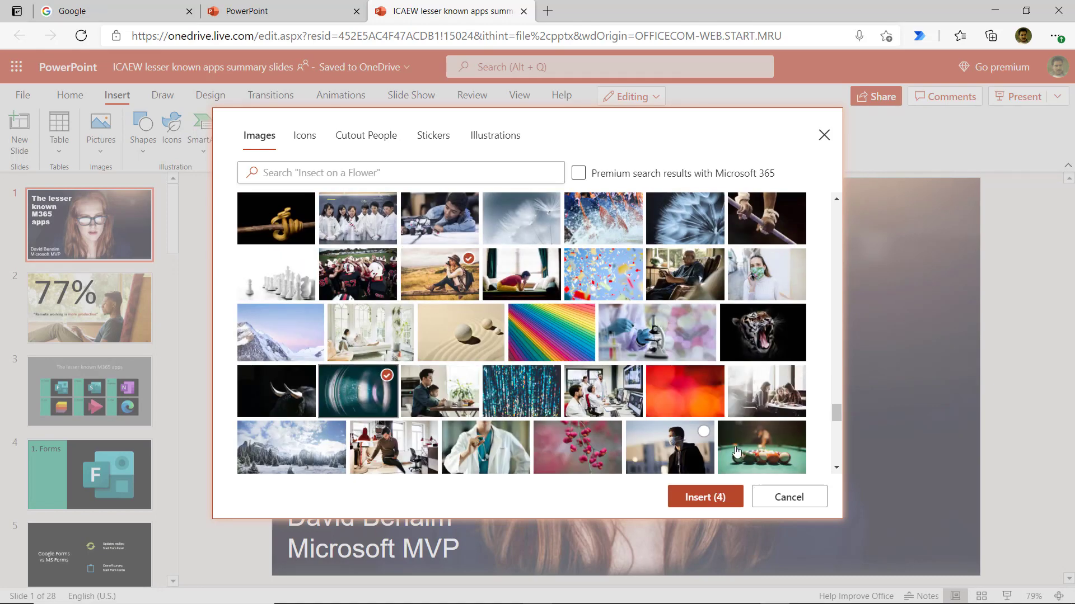
{"action": "left_click", "coordinate": [704, 498]}
Step: Reopen the stock media gallery and browse Cutout People, then Stickers
{"action": "left_click", "coordinate": [171, 129]}
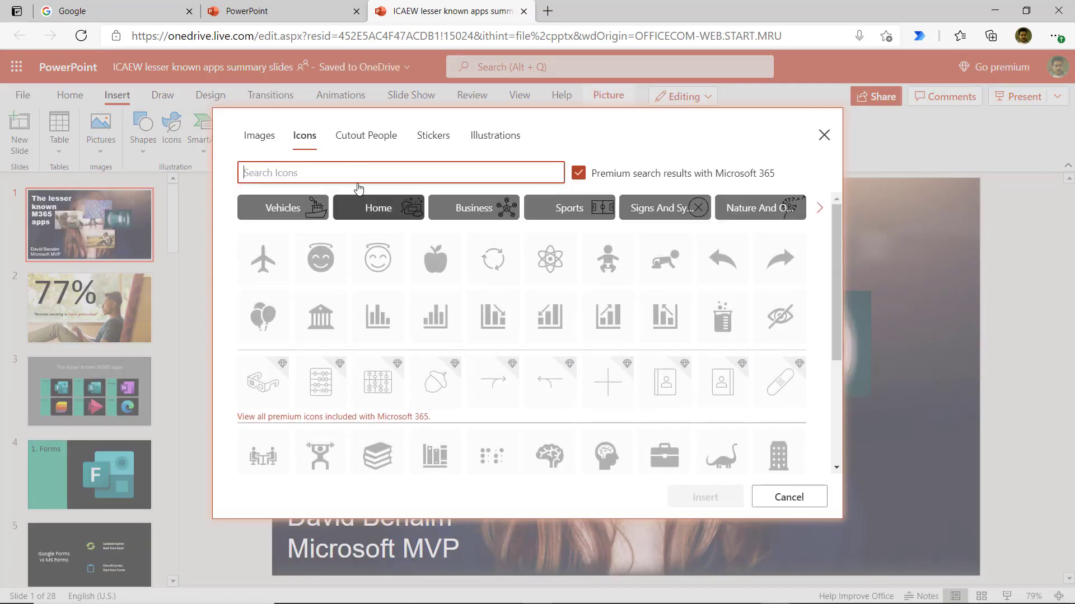
{"action": "left_click", "coordinate": [365, 143]}
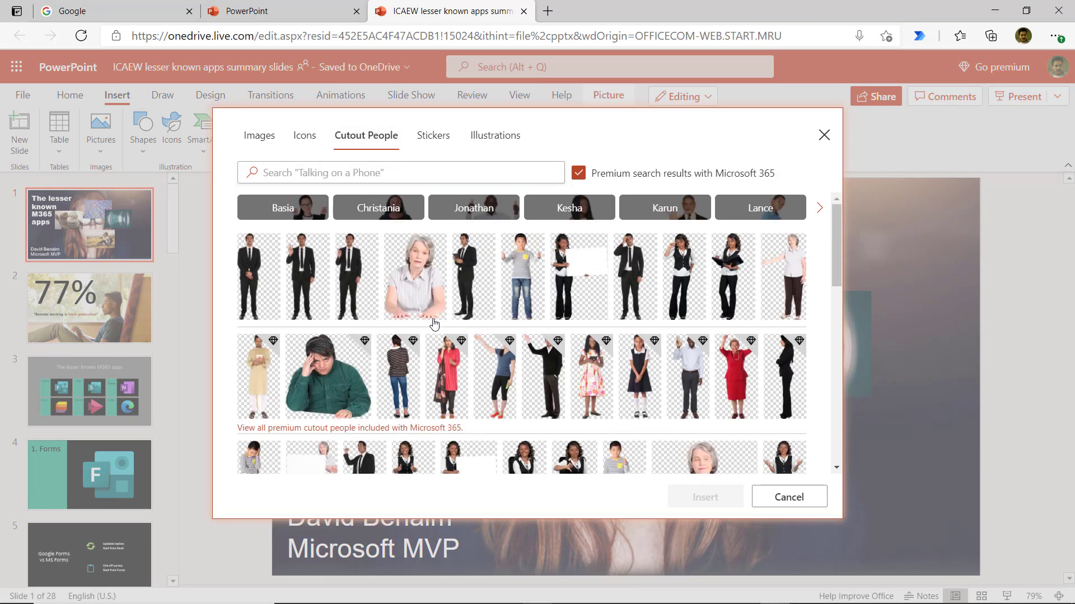
{"action": "scroll", "coordinate": [421, 346], "scroll_direction": "down", "scroll_amount": 5}
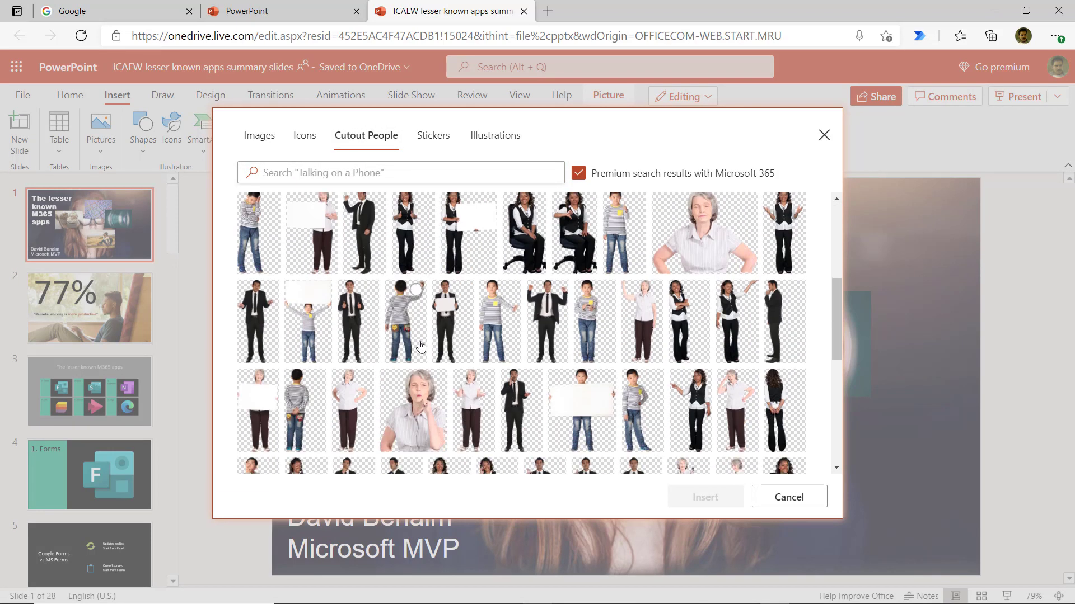
{"action": "scroll", "coordinate": [421, 346], "scroll_direction": "down", "scroll_amount": 5}
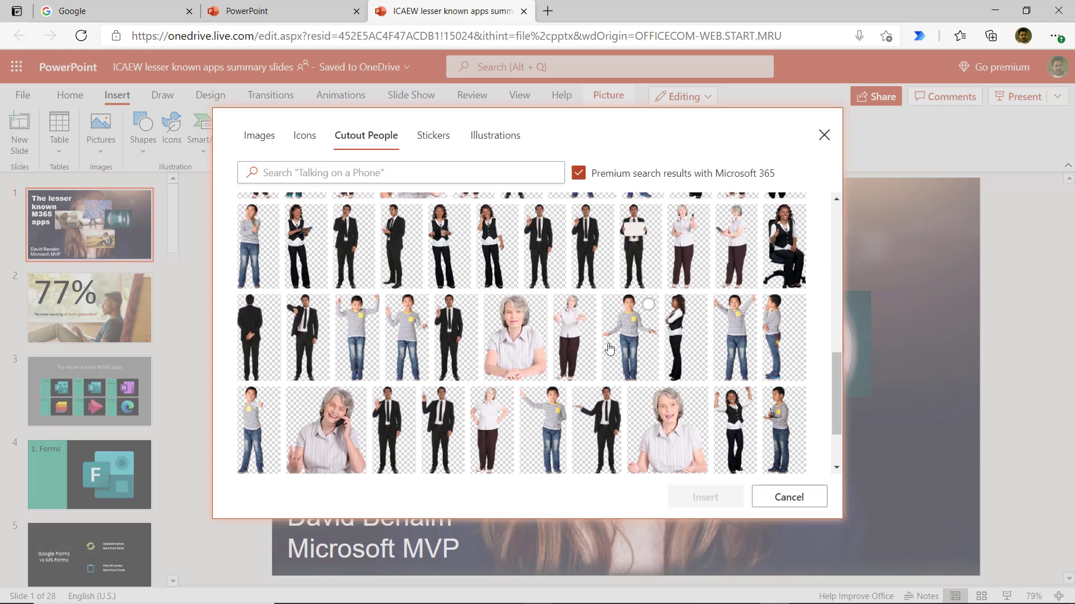
{"action": "scroll", "coordinate": [609, 350], "scroll_direction": "up", "scroll_amount": 10}
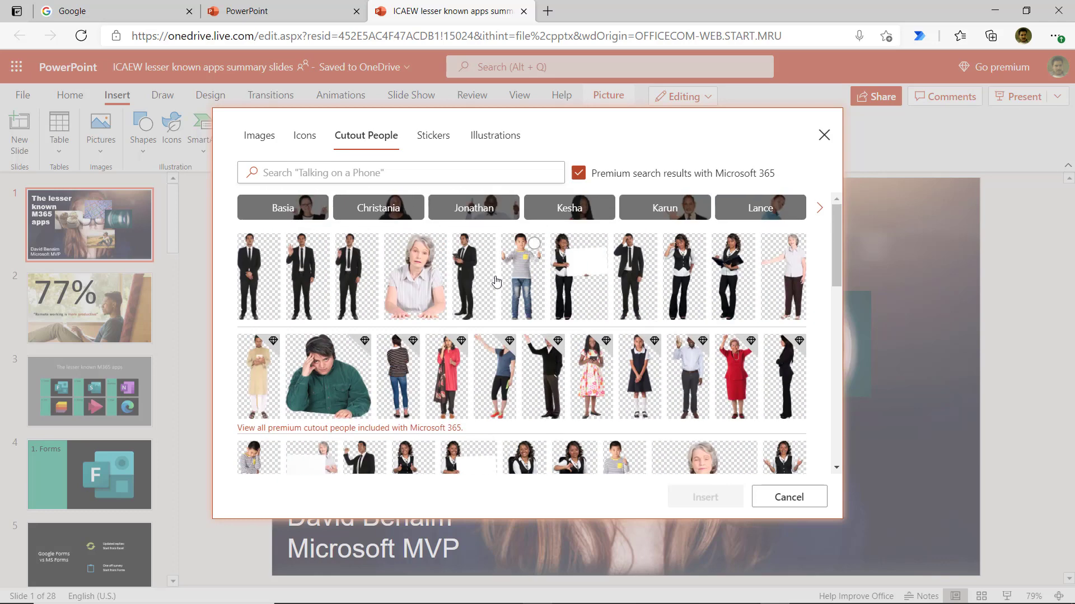
{"action": "left_click", "coordinate": [434, 137]}
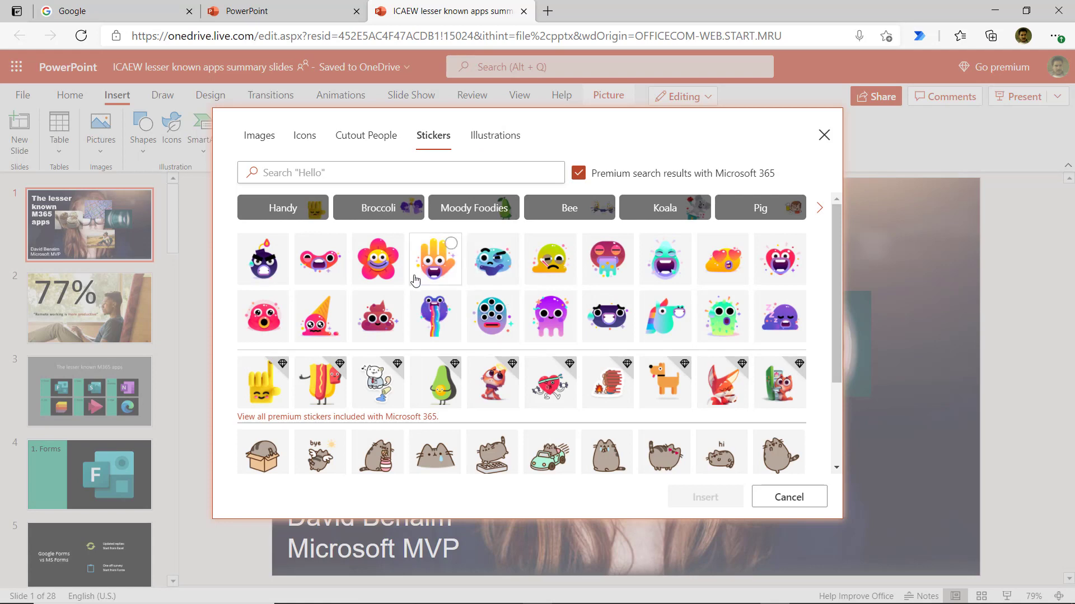
Step: Browse the Bee, Koala, Pig, Moody Foodies, Broccoli and Handy sticker categories
{"action": "scroll", "coordinate": [410, 281], "scroll_direction": "down", "scroll_amount": 1}
{"action": "scroll", "coordinate": [411, 281], "scroll_direction": "down", "scroll_amount": 1}
{"action": "scroll", "coordinate": [563, 329], "scroll_direction": "up", "scroll_amount": 2}
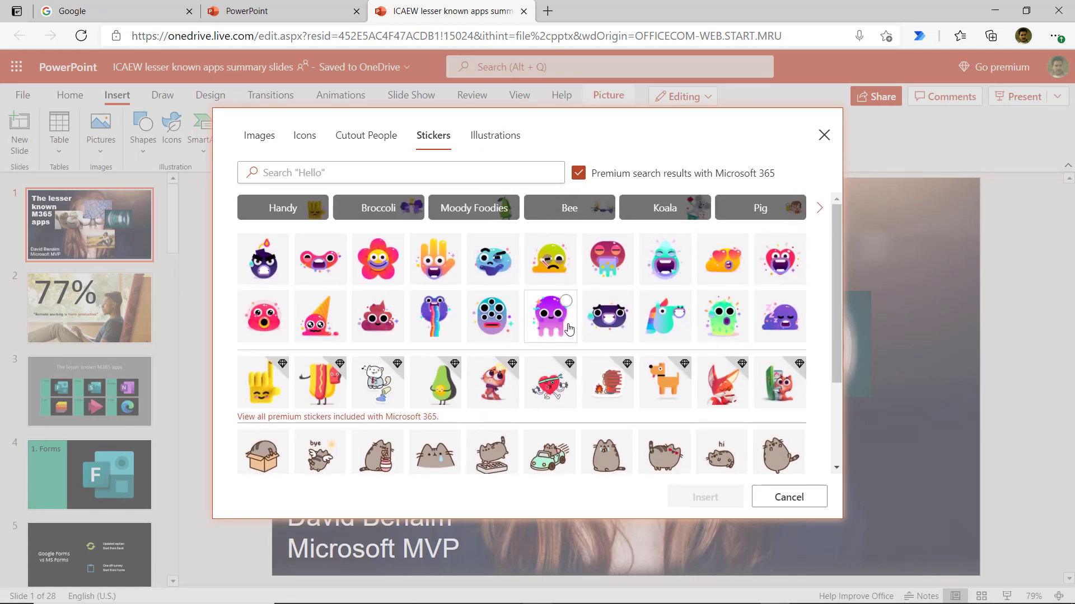
{"action": "left_click", "coordinate": [569, 208]}
{"action": "left_click", "coordinate": [665, 208]}
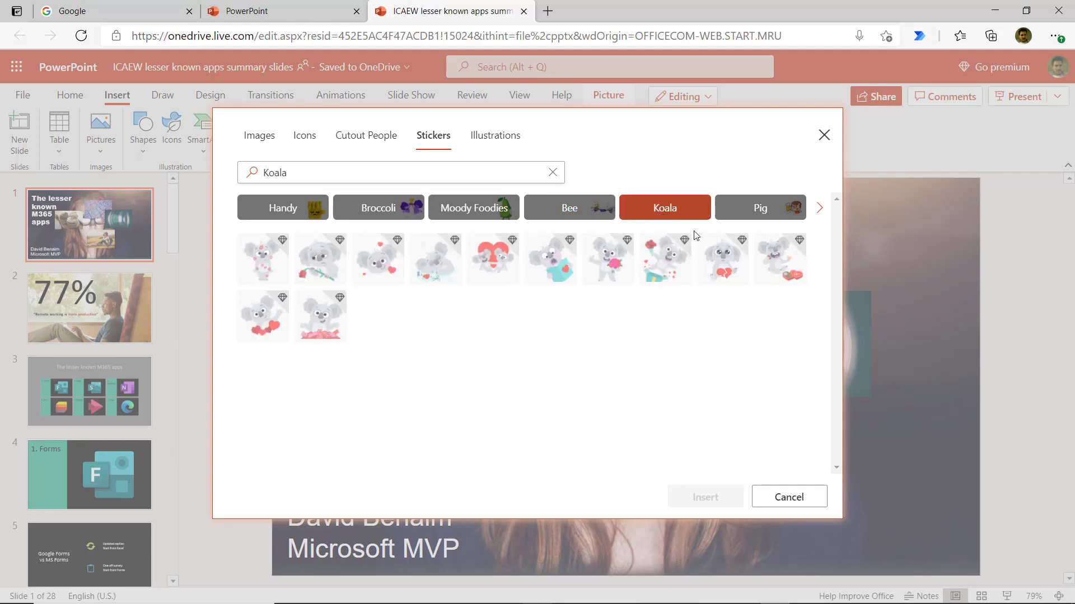
{"action": "left_click", "coordinate": [762, 209]}
{"action": "left_click", "coordinate": [511, 218]}
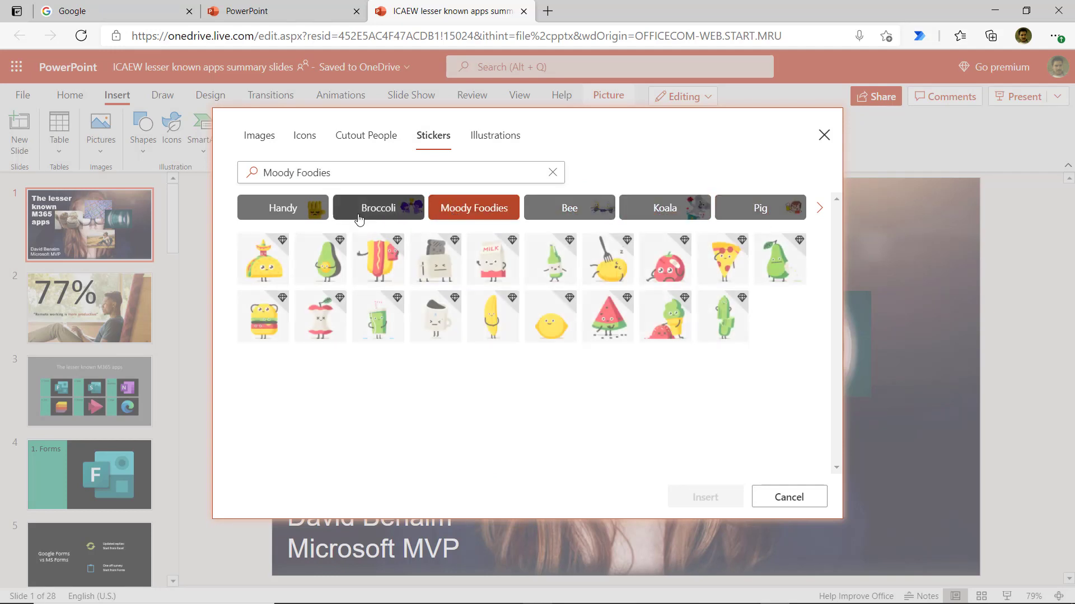
{"action": "left_click", "coordinate": [378, 210]}
{"action": "left_click", "coordinate": [269, 219]}
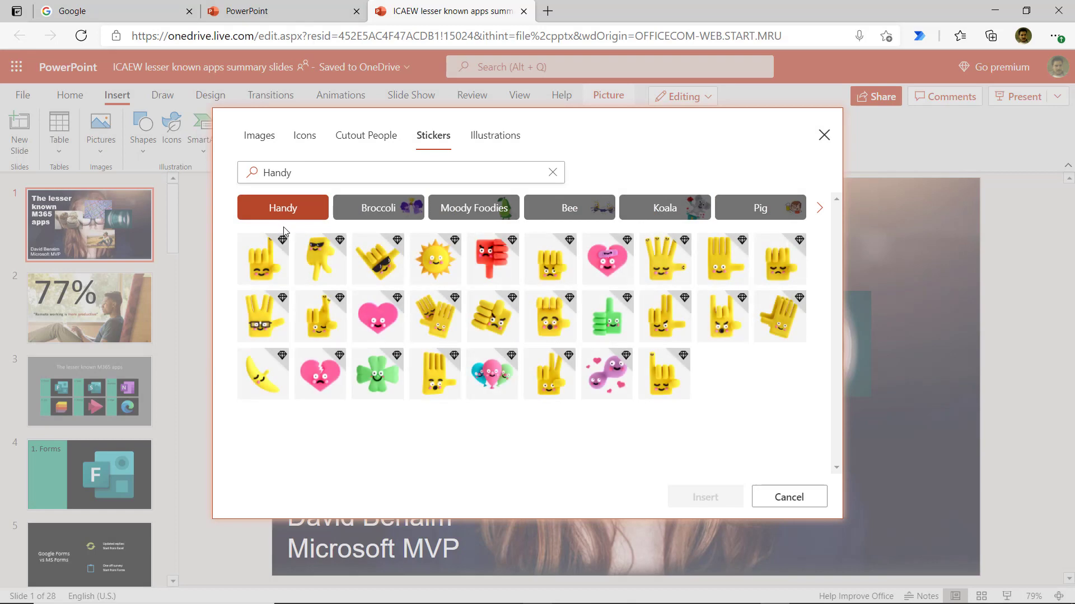
{"action": "left_click", "coordinate": [819, 211]}
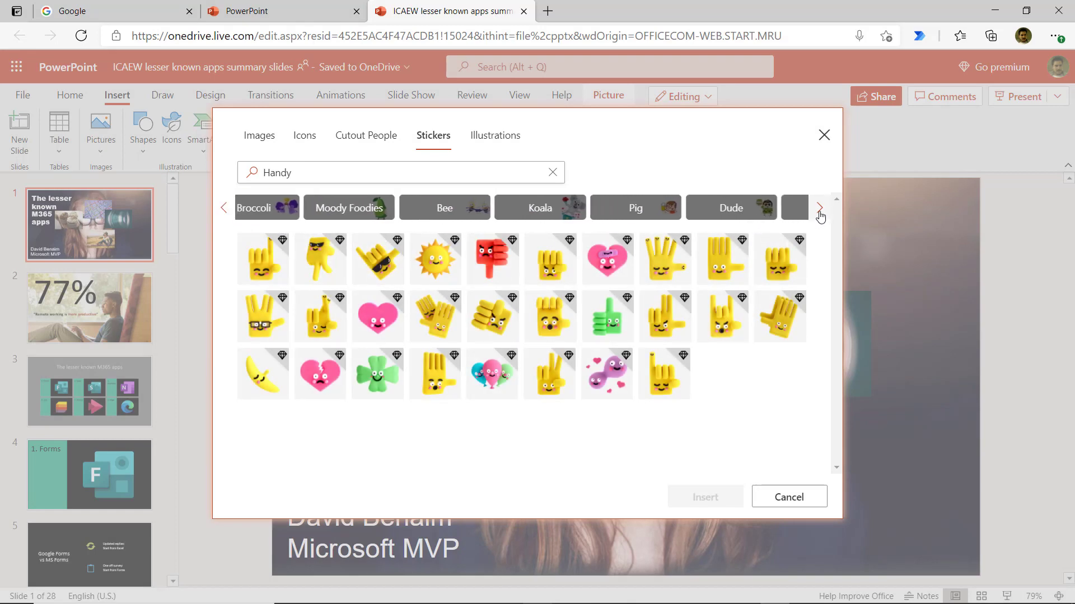
Step: Switch to the Illustrations collection and pick the dinosaur illustration
{"action": "left_click", "coordinate": [396, 136]}
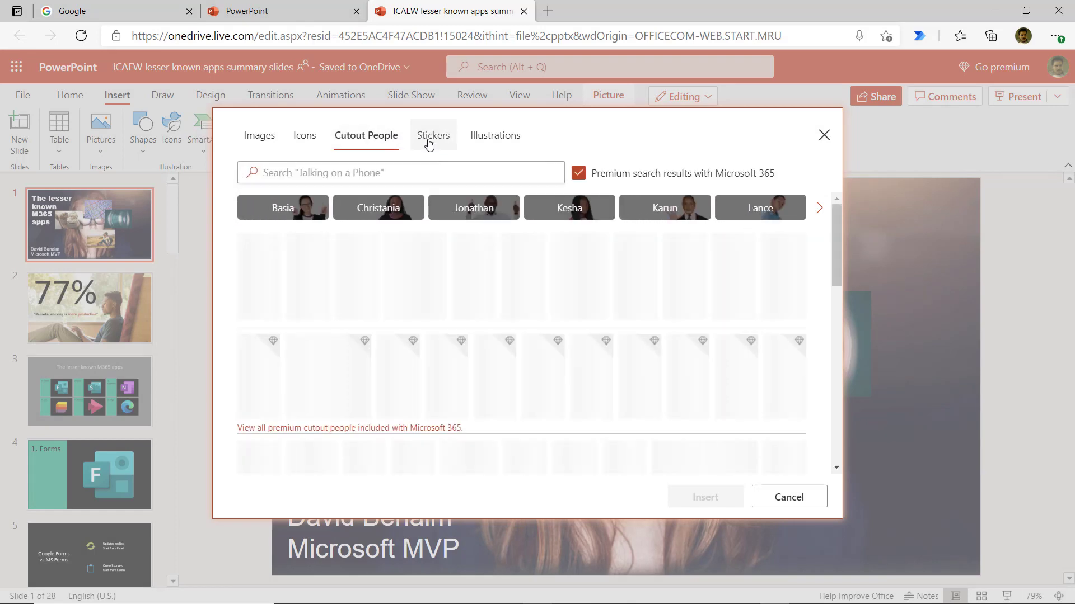
{"action": "left_click", "coordinate": [431, 135]}
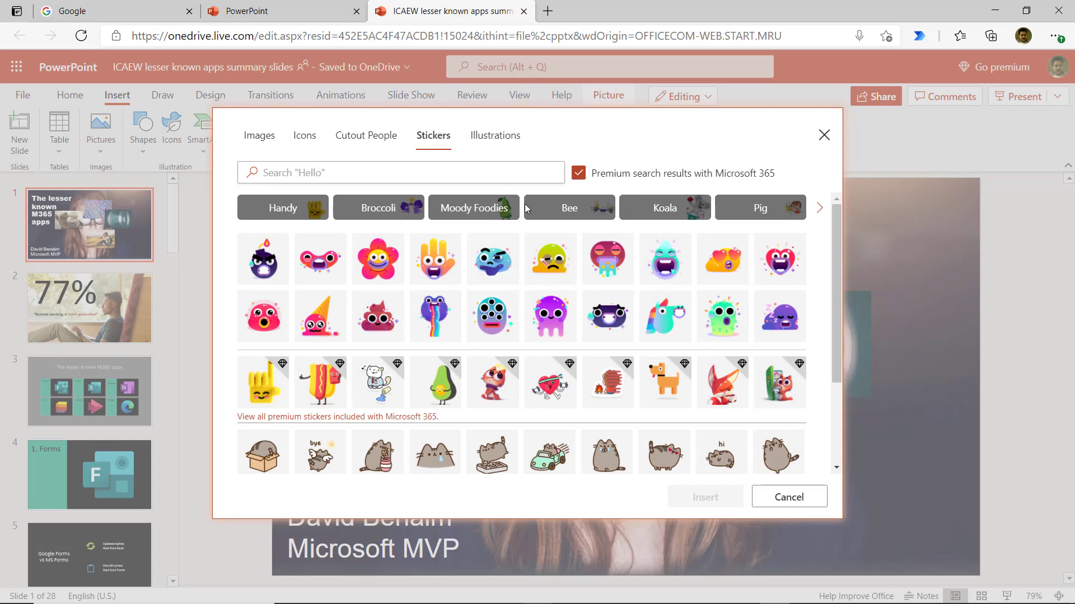
{"action": "left_click", "coordinate": [495, 136]}
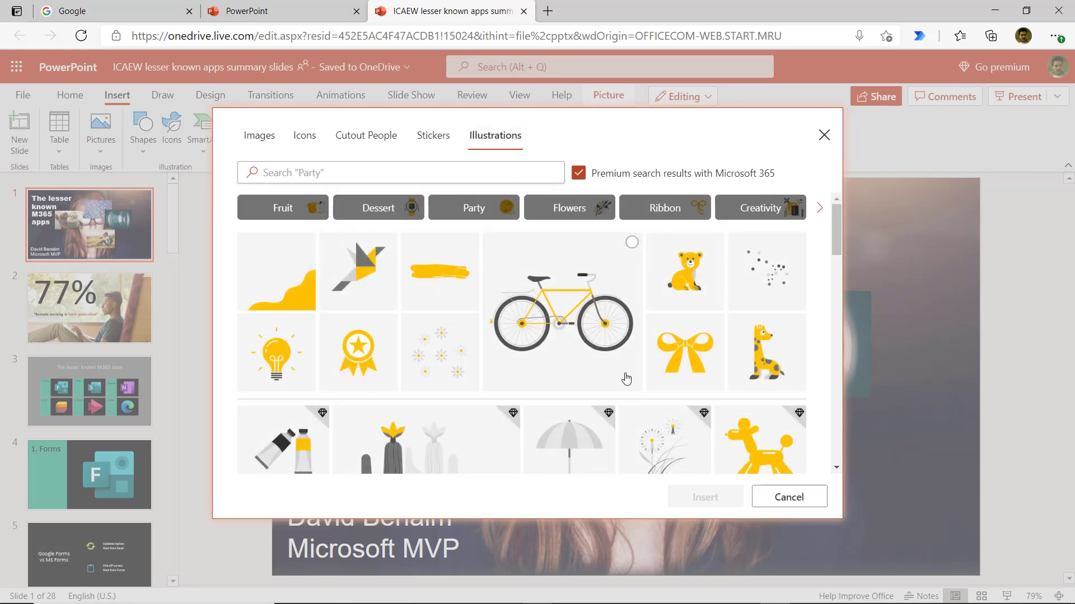
{"action": "scroll", "coordinate": [565, 377], "scroll_direction": "down", "scroll_amount": 5}
{"action": "left_click", "coordinate": [535, 328]}
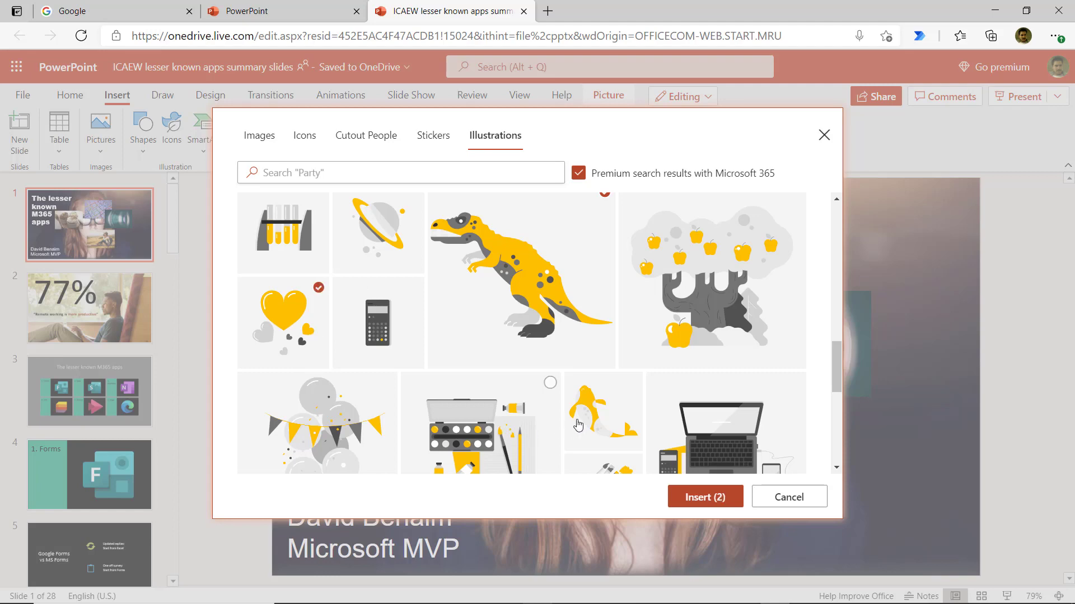
Step: Insert the dinosaur and hearts illustrations, colour them orange, then delete them
{"action": "left_click", "coordinate": [707, 497]}
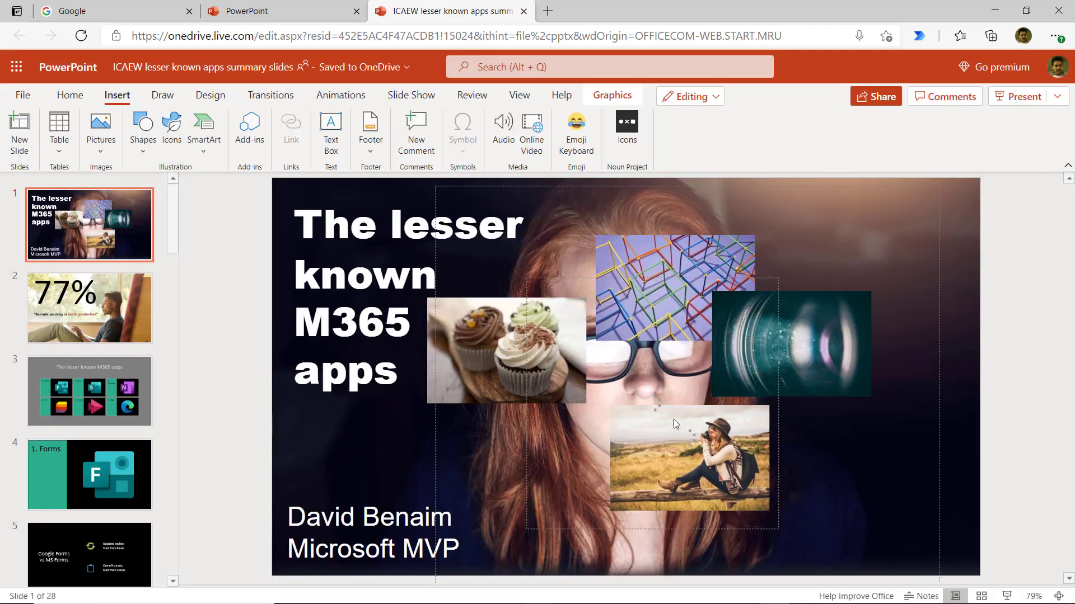
{"action": "left_click_drag", "start_coordinate": [641, 372], "coordinate": [633, 368]}
{"action": "left_click", "coordinate": [307, 321]}
{"action": "left_click_drag", "start_coordinate": [543, 329], "coordinate": [754, 326]}
{"action": "left_click", "coordinate": [589, 359], "text": "shift"}
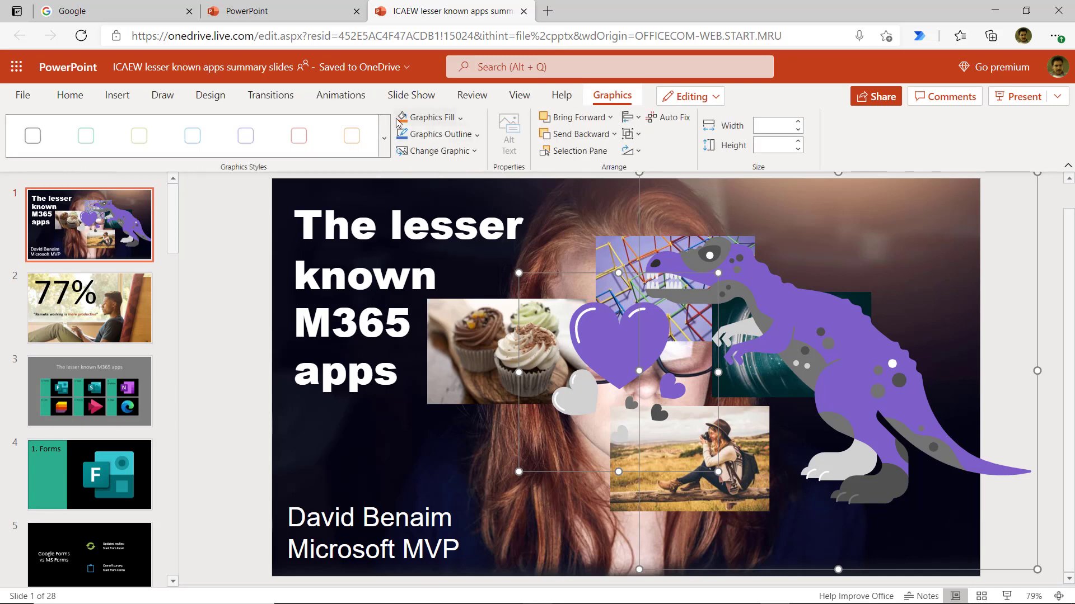
{"action": "left_click", "coordinate": [401, 118]}
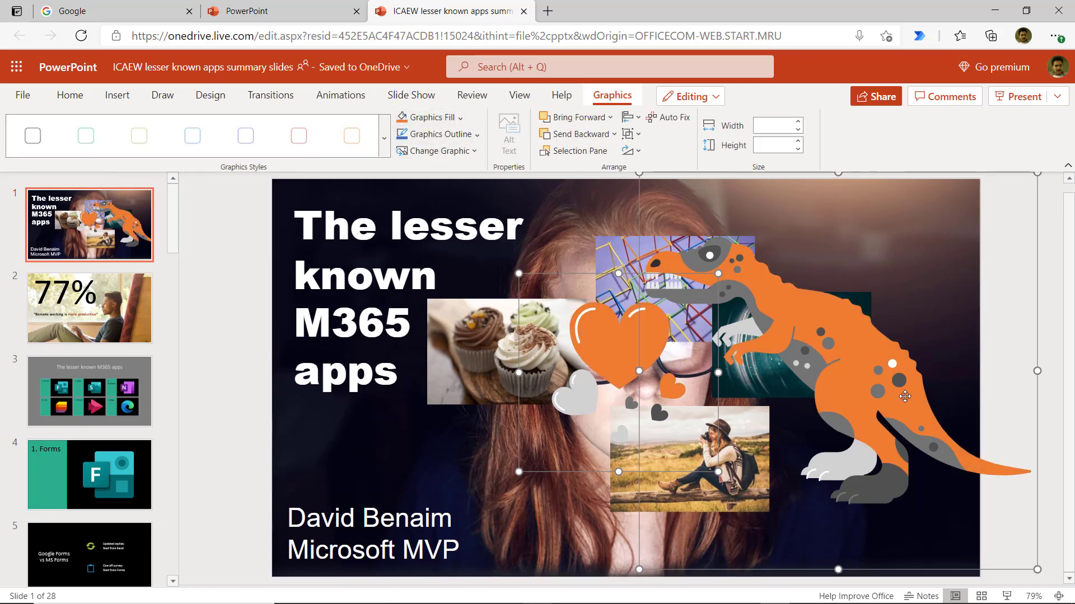
{"action": "left_click_drag", "start_coordinate": [882, 404], "coordinate": [729, 414]}
{"action": "key", "text": "Delete"}
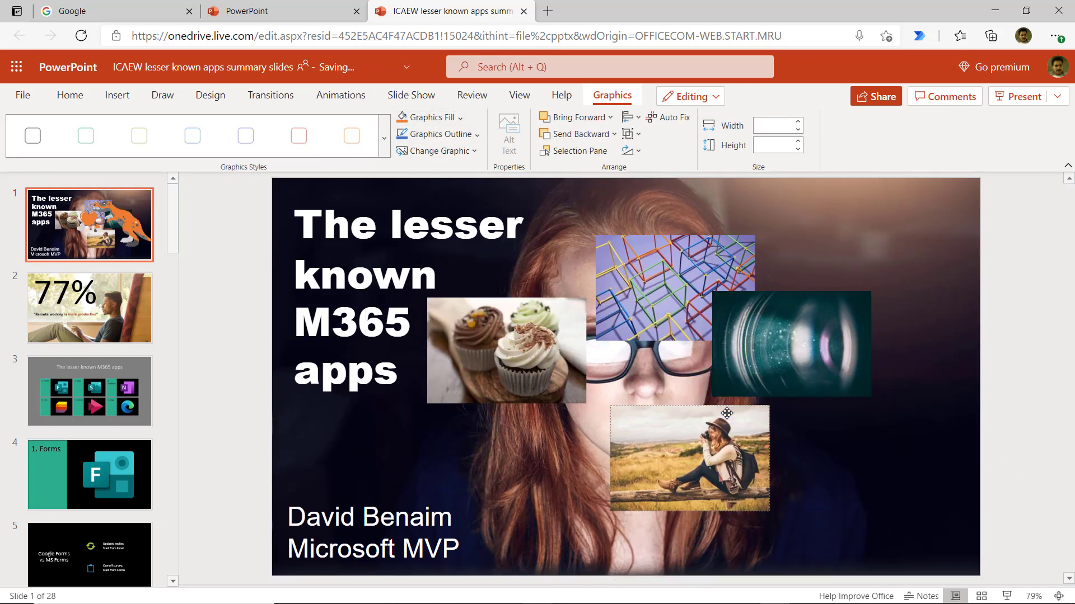
Step: Select the four stock photos together and delete them
{"action": "left_click", "coordinate": [520, 355]}
{"action": "left_click", "coordinate": [646, 289]}
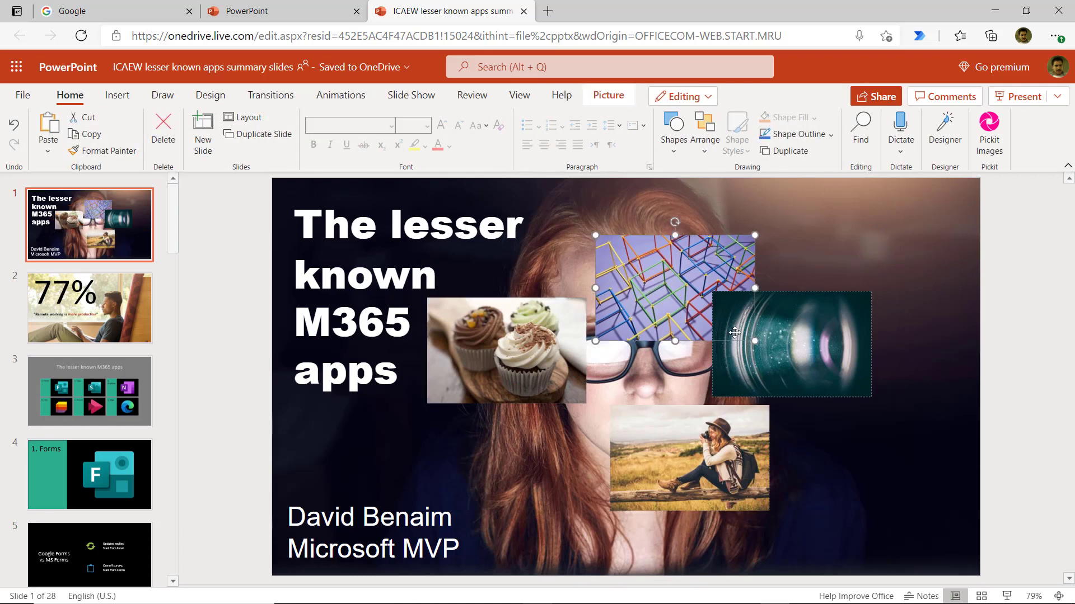
{"action": "left_click", "coordinate": [803, 367], "text": "shift"}
{"action": "left_click", "coordinate": [688, 449], "text": "shift"}
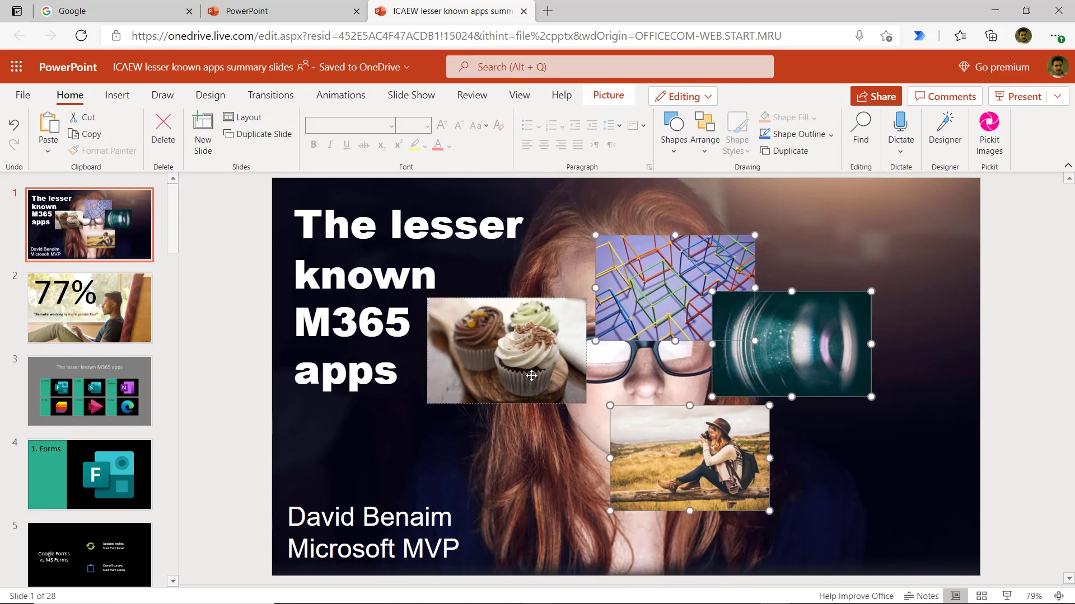
{"action": "left_click", "coordinate": [532, 385], "text": "shift"}
{"action": "key", "text": "Delete"}
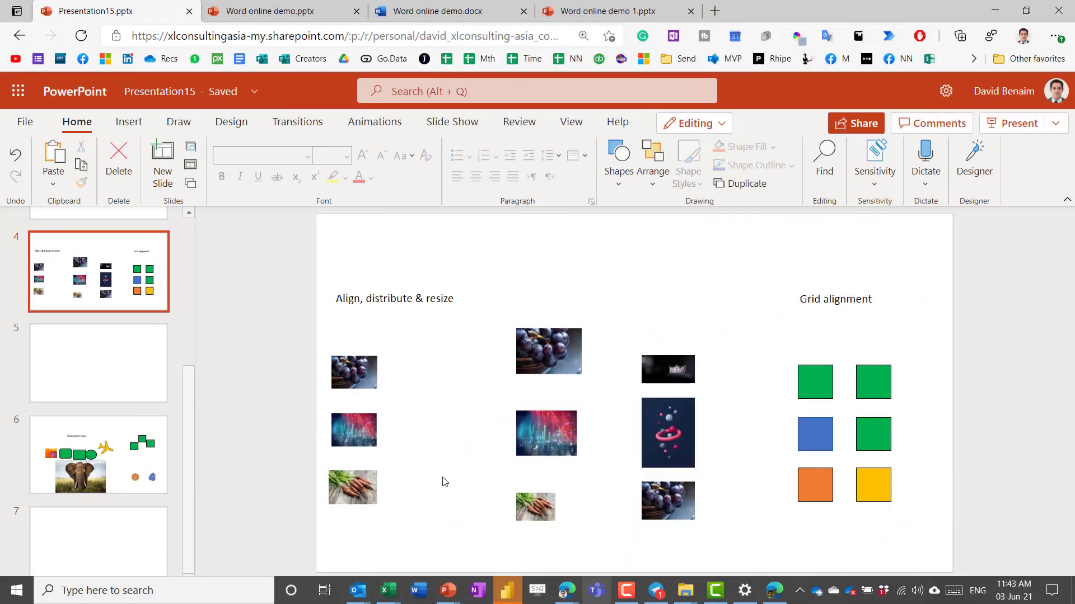
Step: Paste the cityscape picture onto slide 5 and apply Designer's large oval layout with a dark swoosh shadow
{"action": "left_click", "coordinate": [368, 430]}
{"action": "key", "text": "ctrl+c"}
{"action": "left_click", "coordinate": [96, 392]}
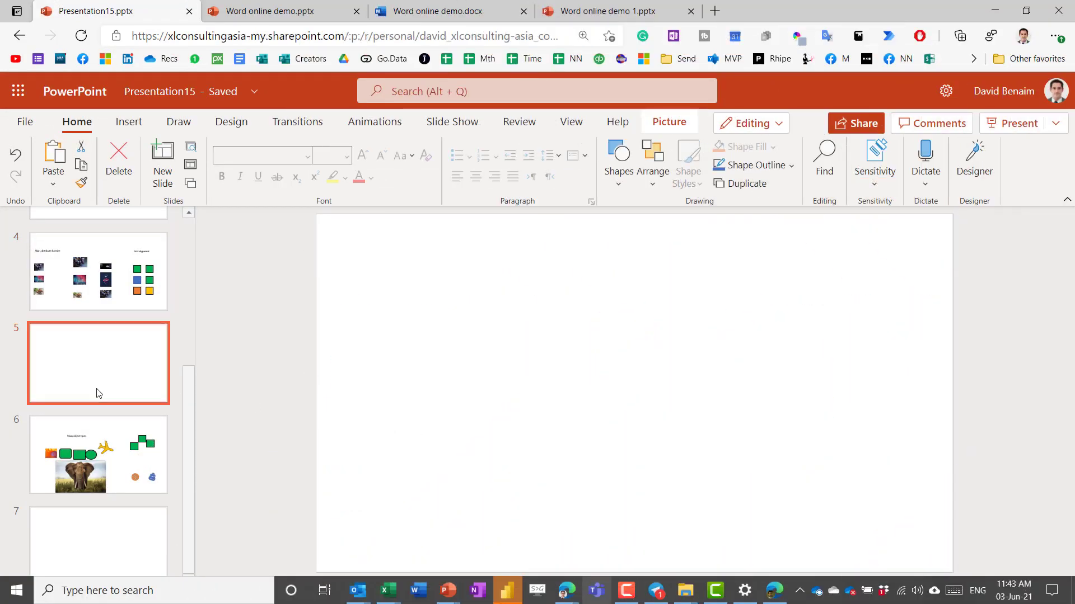
{"action": "key", "text": "ctrl+v"}
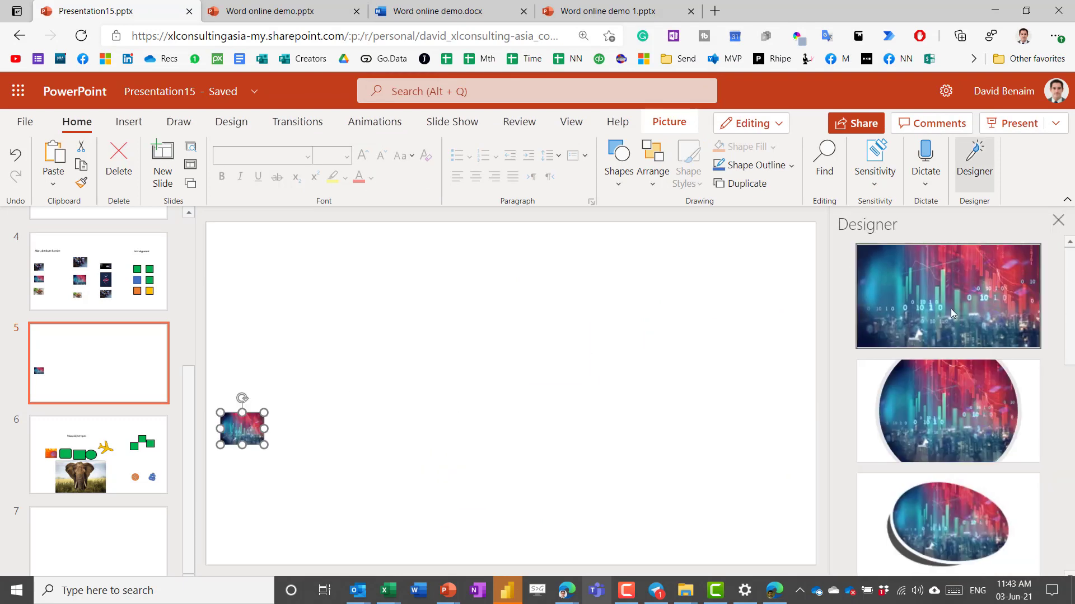
{"action": "left_click", "coordinate": [948, 306]}
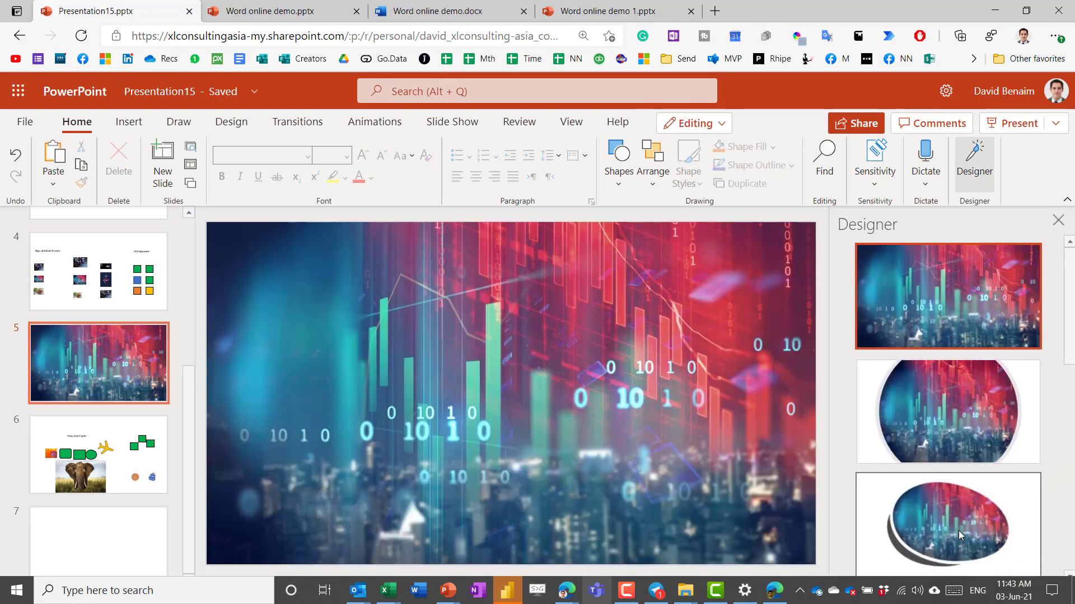
{"action": "left_click", "coordinate": [958, 530]}
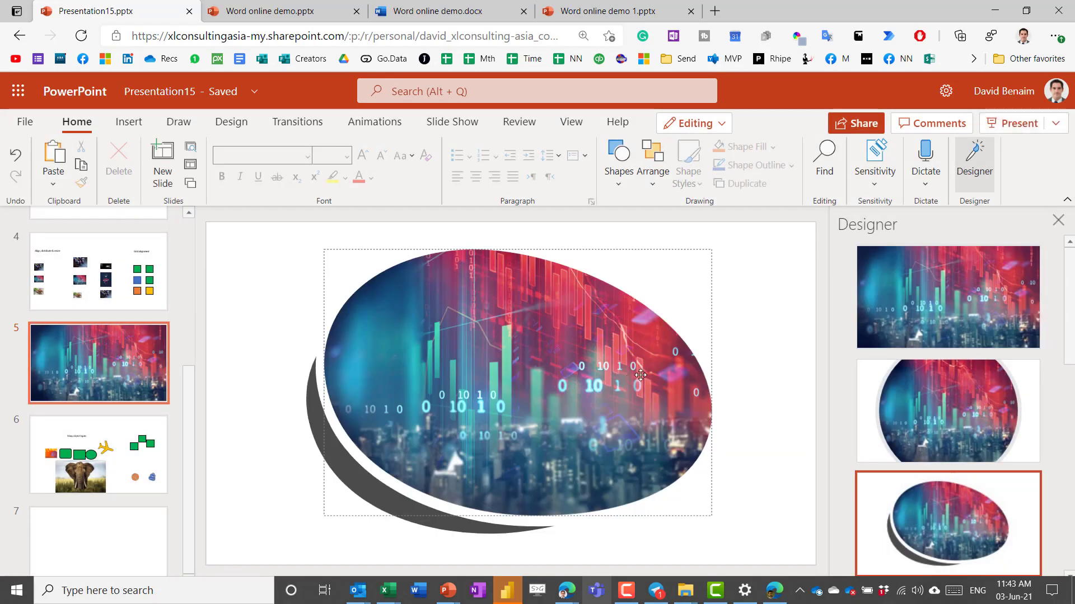
{"action": "left_click", "coordinate": [309, 267]}
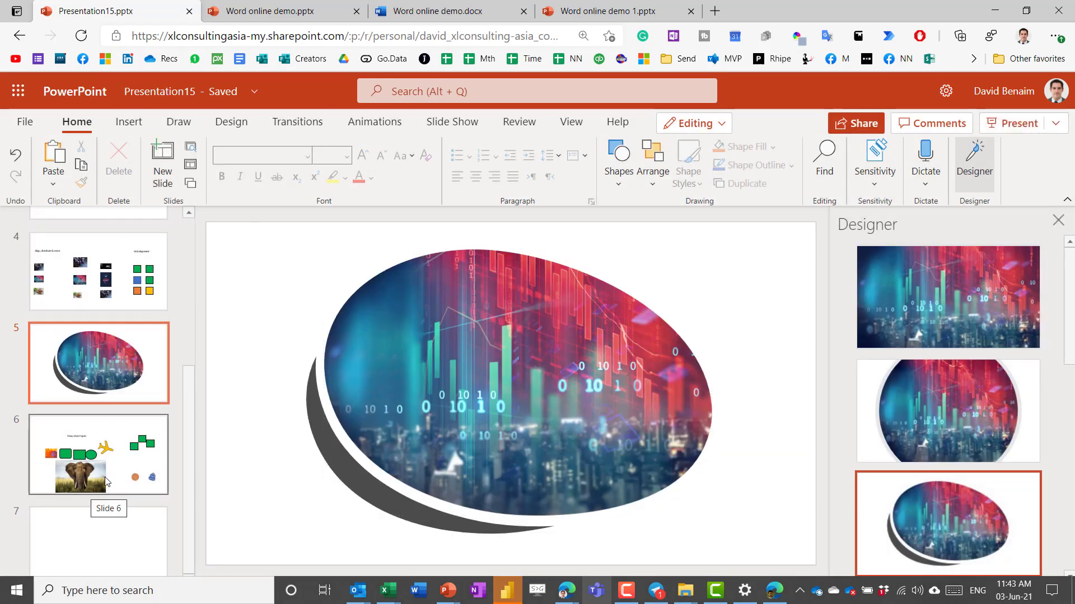
Step: Give slide 7 the Title Only layout
{"action": "left_click", "coordinate": [78, 524]}
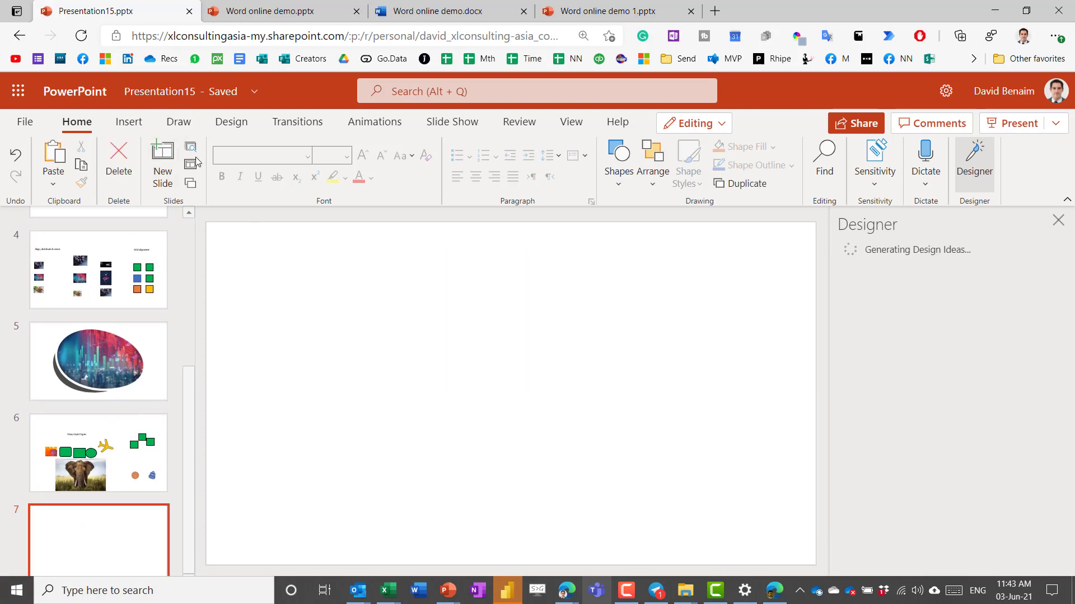
{"action": "left_click", "coordinate": [190, 165]}
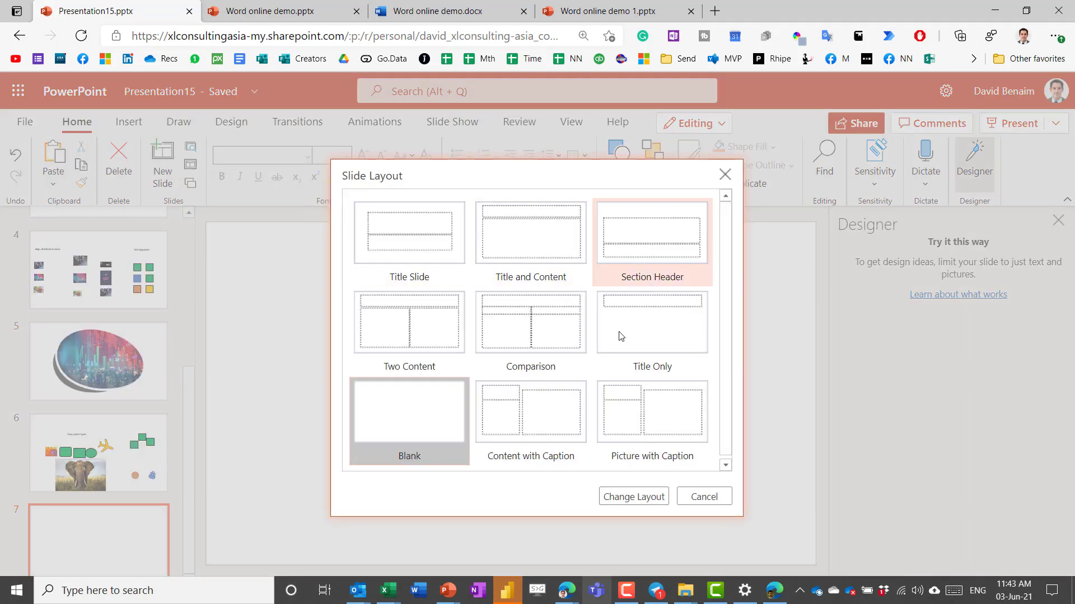
{"action": "left_click", "coordinate": [633, 496]}
Step: Paste the elephant picture from slide 6 onto slide 7 and apply the full-bleed circle-title Designer idea
{"action": "left_click", "coordinate": [110, 430]}
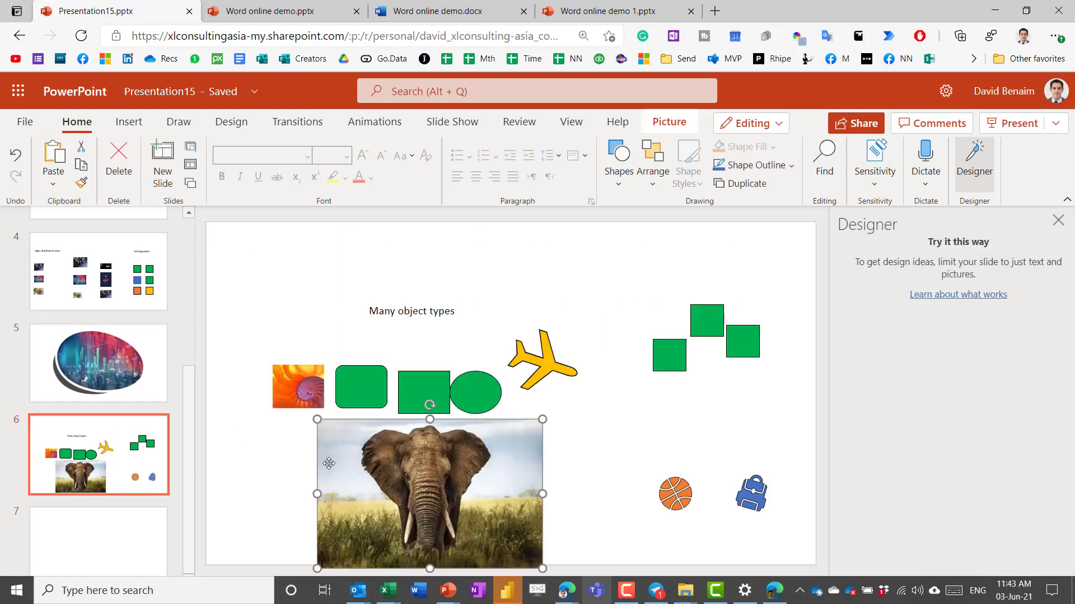
{"action": "left_click", "coordinate": [70, 530]}
{"action": "key", "text": "ctrl+v"}
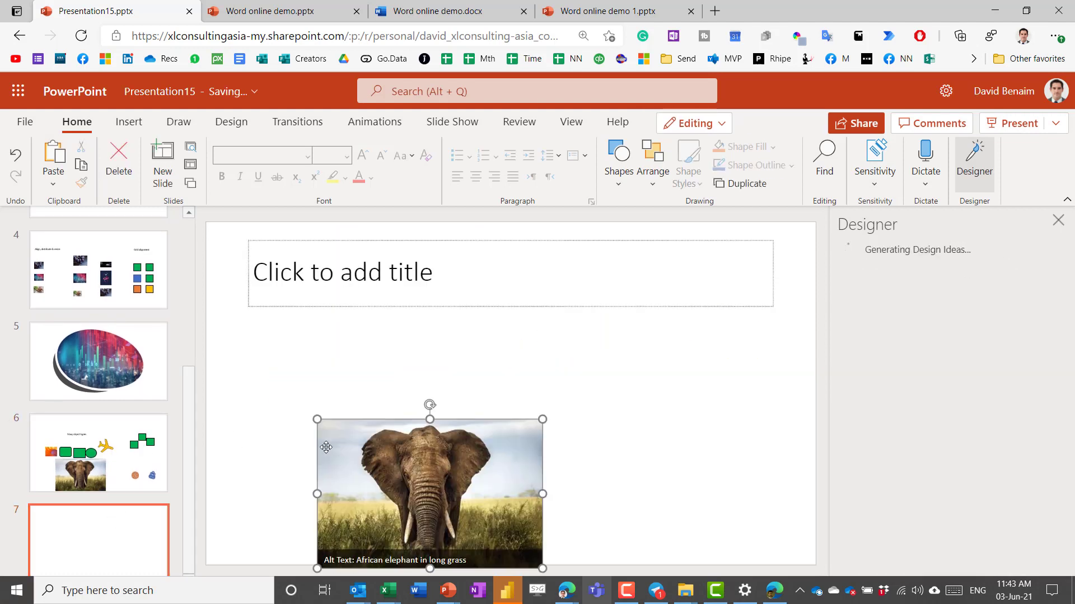
{"action": "left_click", "coordinate": [986, 411]}
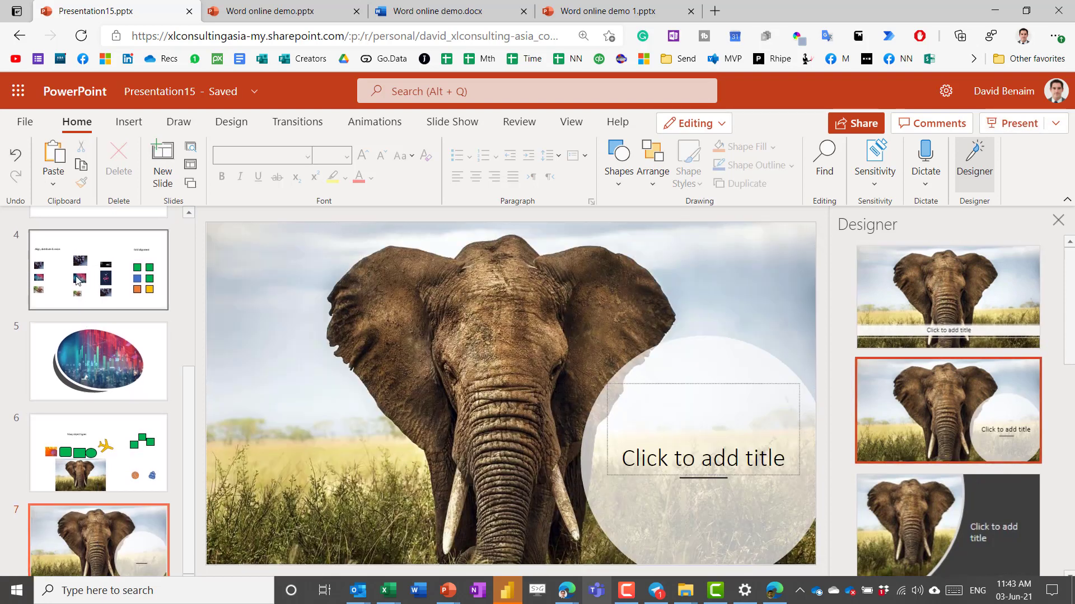
Step: Paste the grapes, city and carrot pictures from slide 4 onto slide 5 and apply the diagonal photo-collage design
{"action": "left_click", "coordinate": [98, 269]}
{"action": "left_click", "coordinate": [244, 384]}
{"action": "left_click", "coordinate": [247, 431], "text": "shift"}
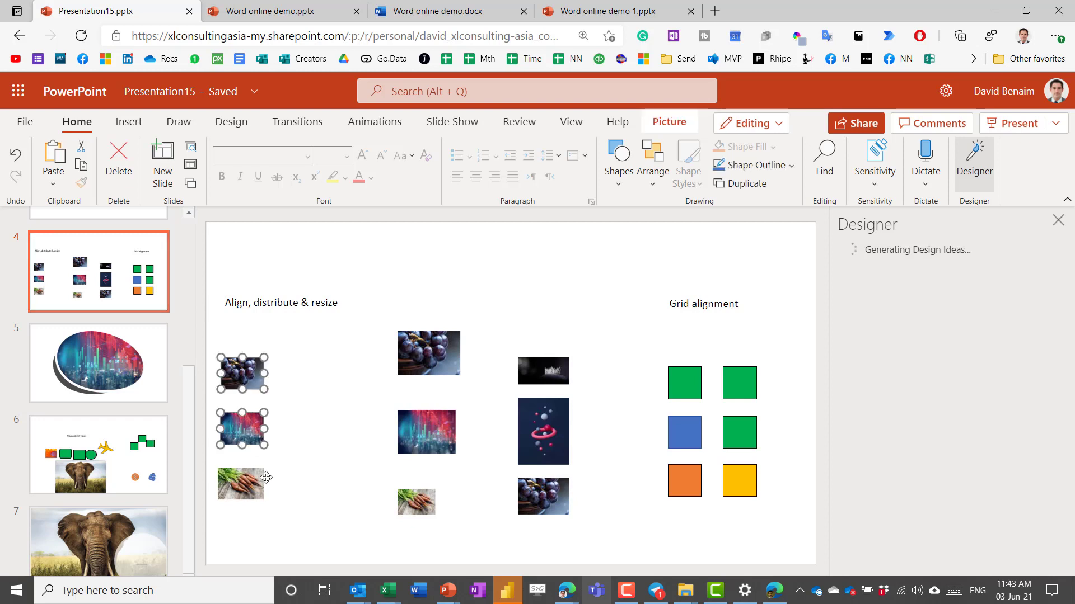
{"action": "left_click", "coordinate": [256, 492], "text": "shift"}
{"action": "left_click", "coordinate": [123, 358]}
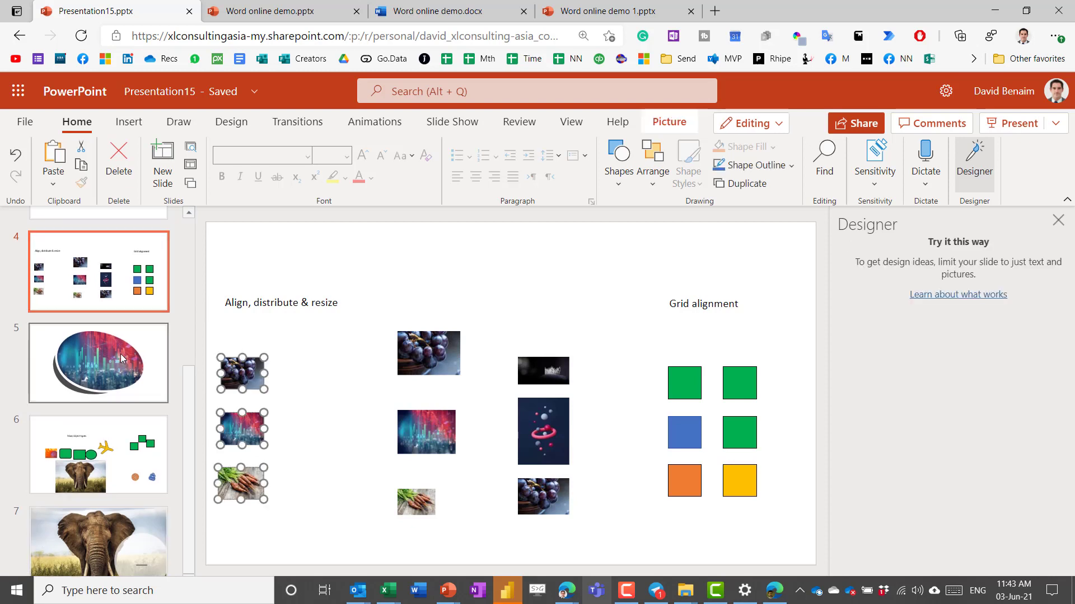
{"action": "key", "text": "ctrl+v"}
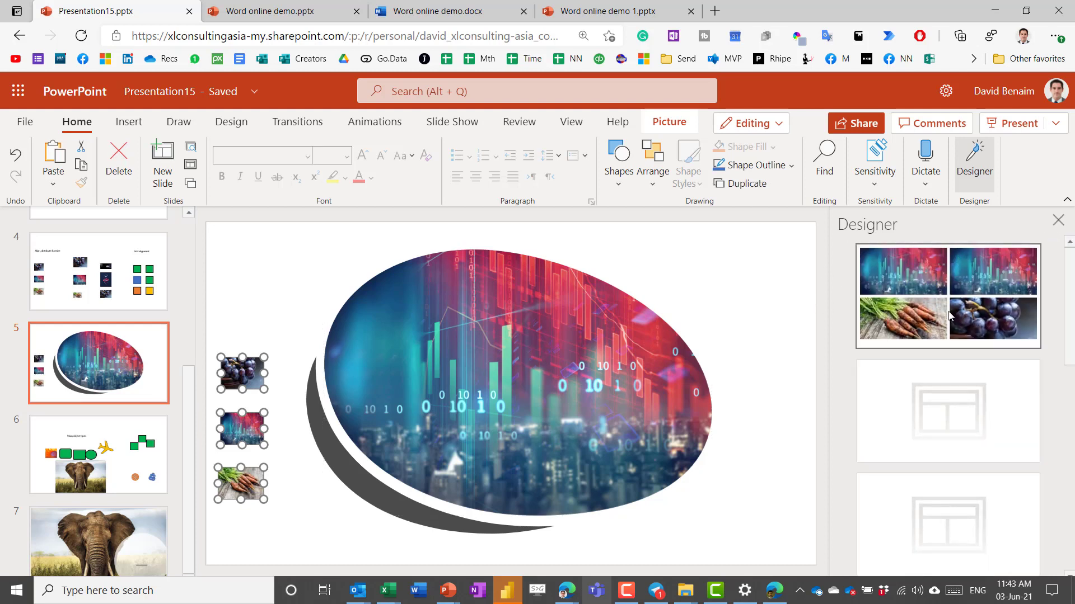
{"action": "left_click", "coordinate": [946, 412]}
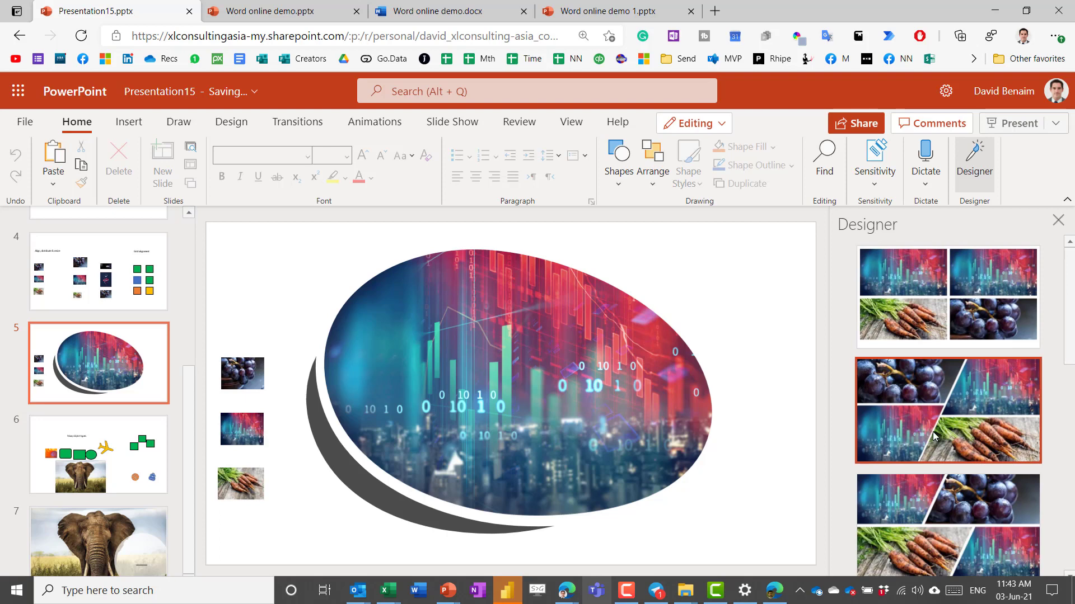
{"action": "left_click", "coordinate": [919, 512]}
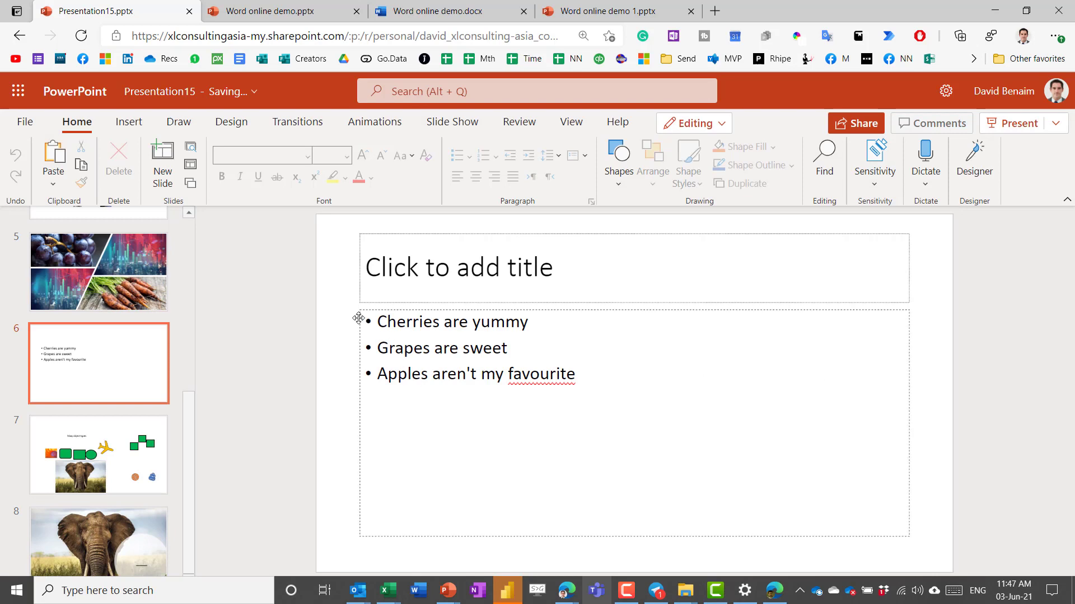
Step: Apply the fruit-icon Design Idea to slide 6's three fruit bullets
{"action": "left_click", "coordinate": [972, 175]}
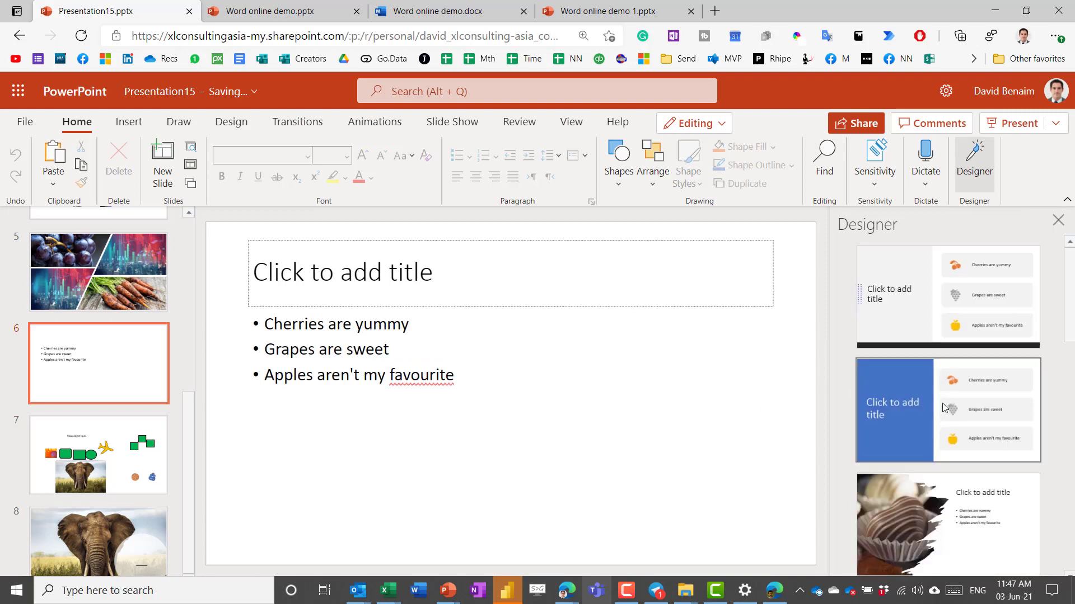
{"action": "scroll", "coordinate": [942, 406], "scroll_direction": "down", "scroll_amount": 10}
{"action": "scroll", "coordinate": [945, 412], "scroll_direction": "up", "scroll_amount": 10}
{"action": "scroll", "coordinate": [961, 410], "scroll_direction": "down", "scroll_amount": 5}
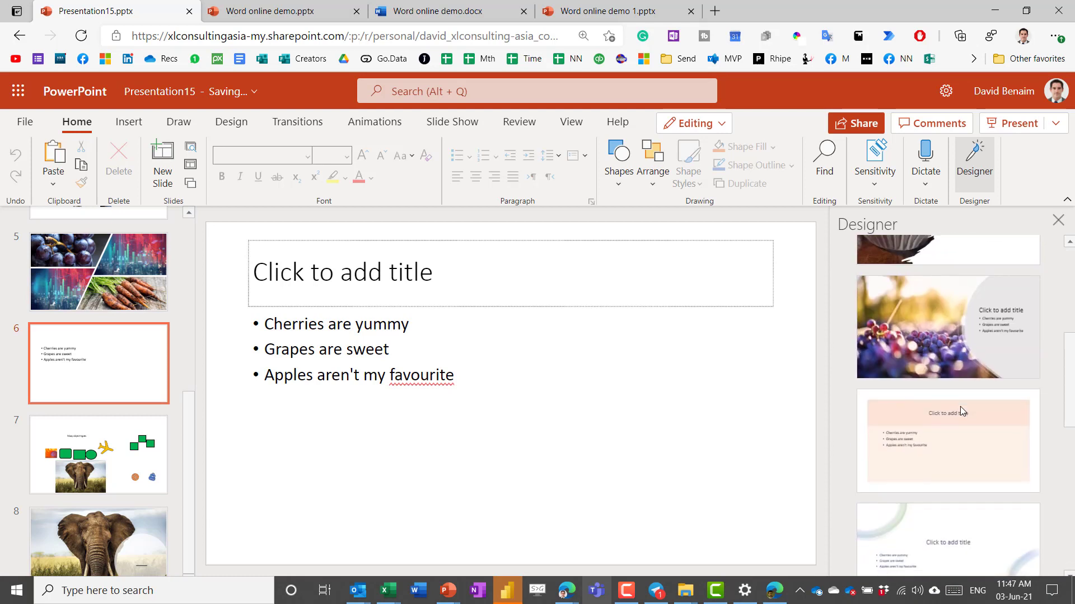
{"action": "scroll", "coordinate": [958, 411], "scroll_direction": "down", "scroll_amount": 3}
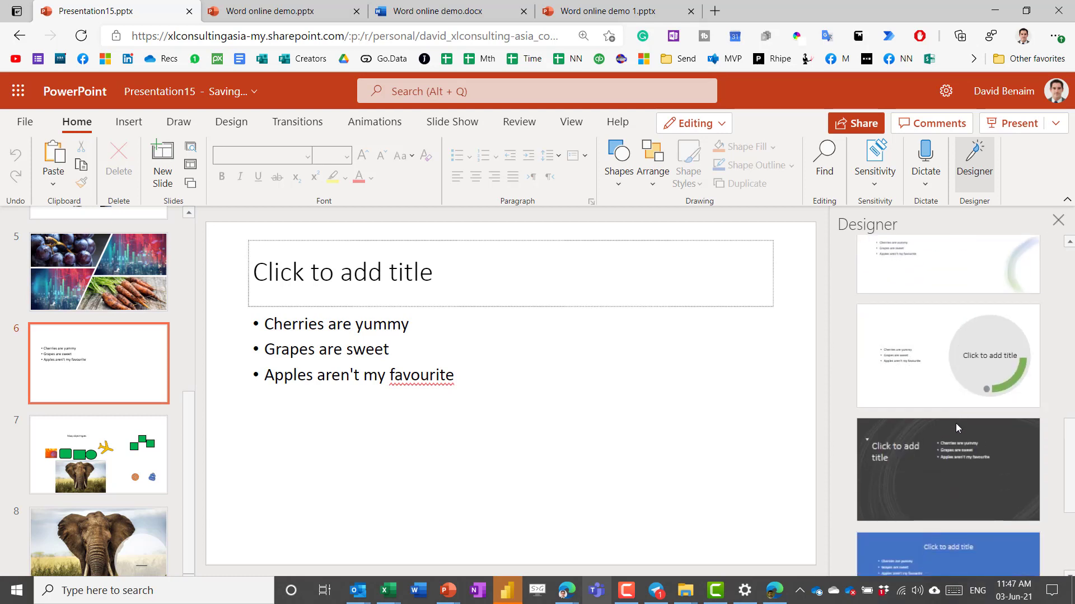
{"action": "scroll", "coordinate": [936, 472], "scroll_direction": "down", "scroll_amount": 3}
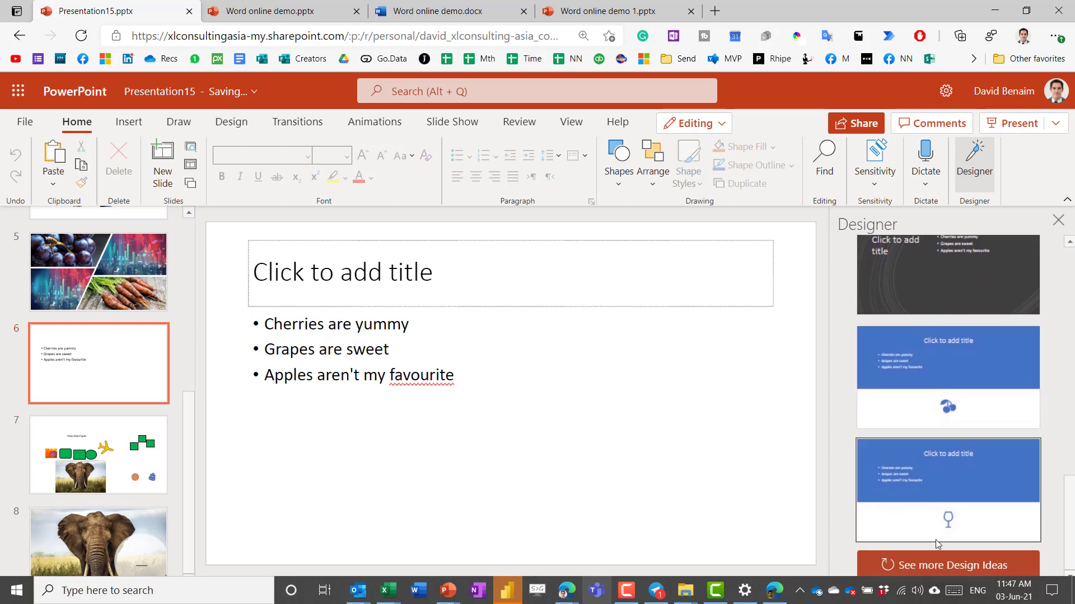
{"action": "left_click", "coordinate": [884, 564]}
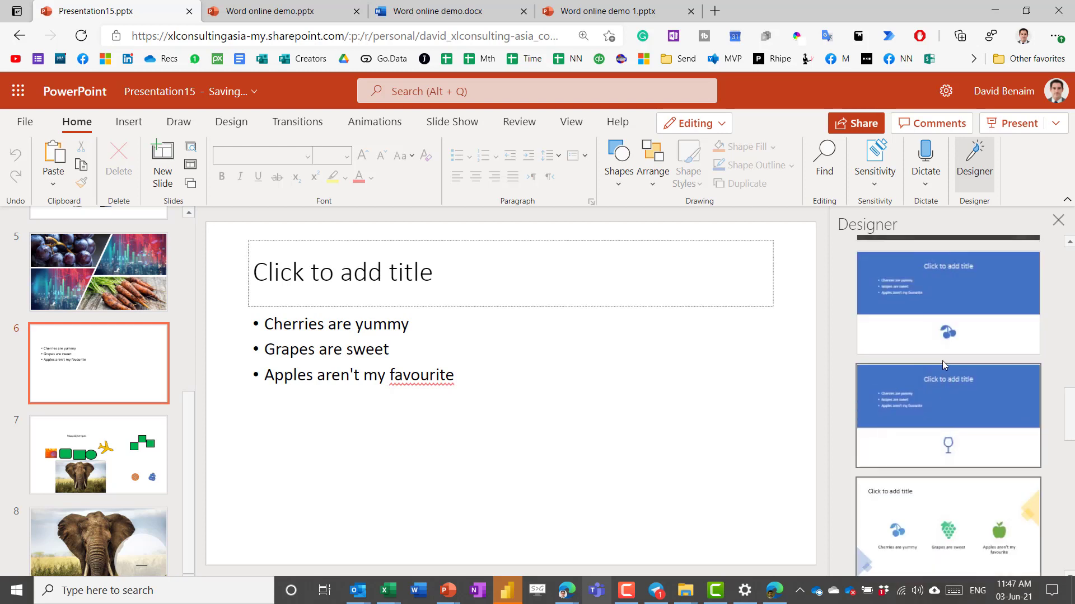
{"action": "scroll", "coordinate": [943, 361], "scroll_direction": "down", "scroll_amount": 3}
{"action": "scroll", "coordinate": [945, 363], "scroll_direction": "up", "scroll_amount": 5}
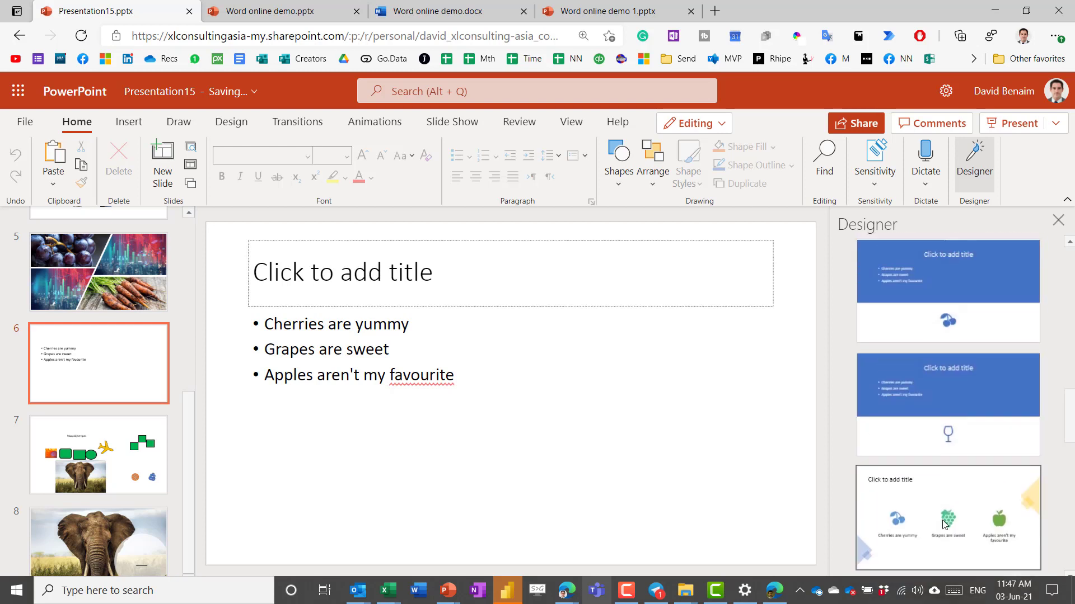
{"action": "left_click", "coordinate": [941, 525]}
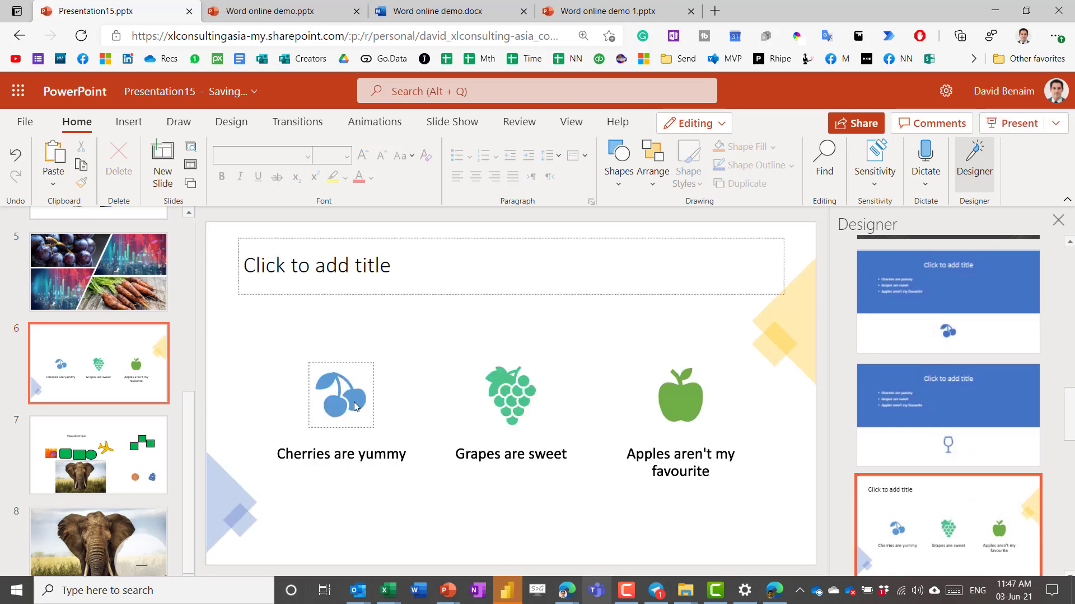
Step: Replace the cherries icon with a fruit bowl icon
{"action": "left_click", "coordinate": [346, 397]}
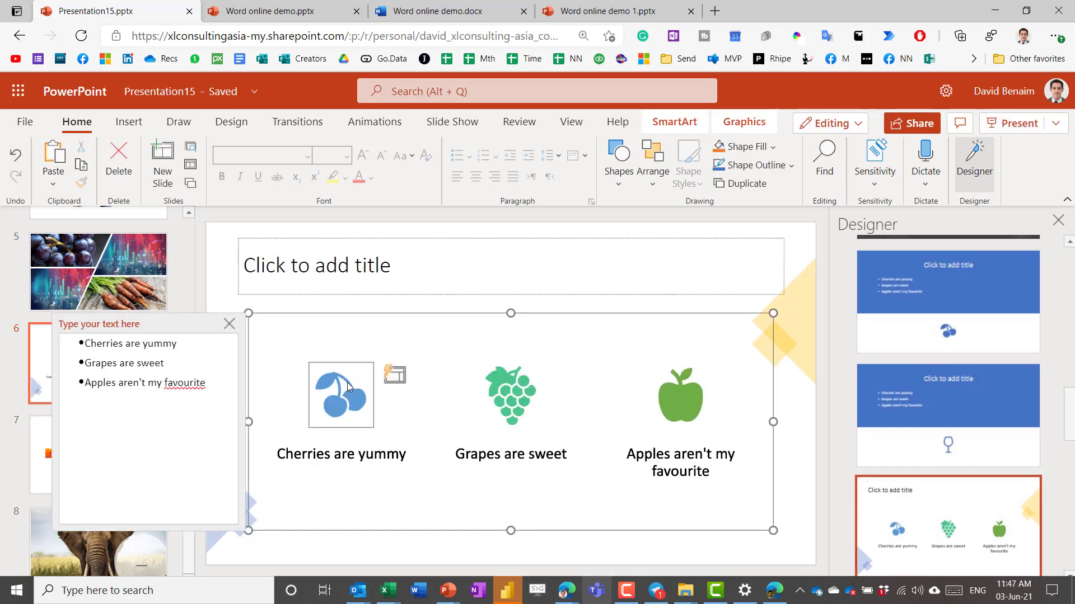
{"action": "left_click", "coordinate": [394, 375]}
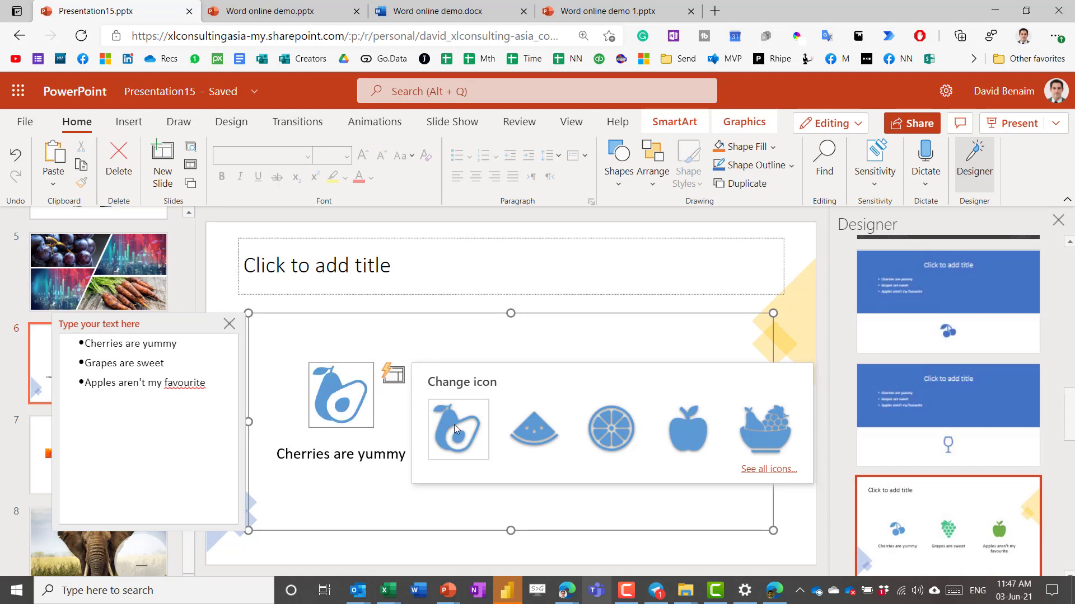
{"action": "left_click", "coordinate": [765, 431]}
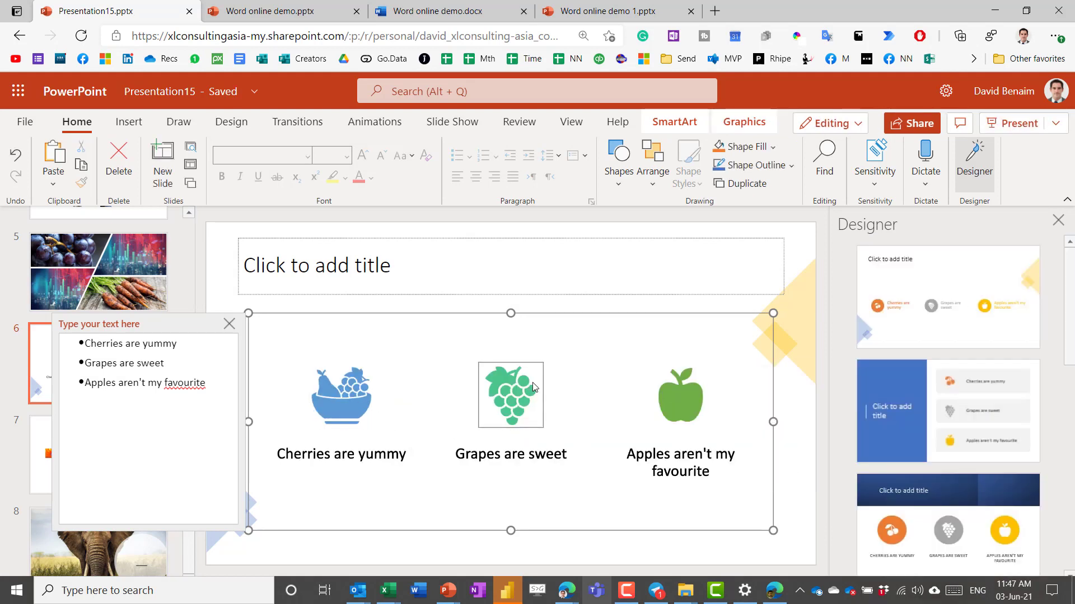
{"action": "left_click", "coordinate": [403, 305]}
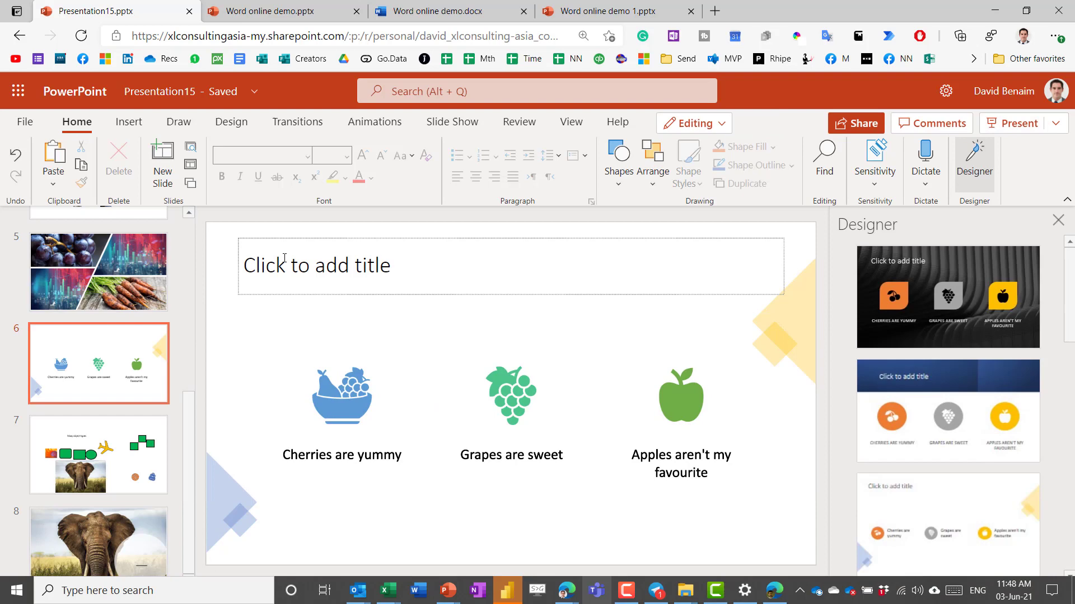
Step: Try cycle and converging-arrows layouts, then settle the fruit SmartArt on the icon layout
{"action": "left_click", "coordinate": [623, 404]}
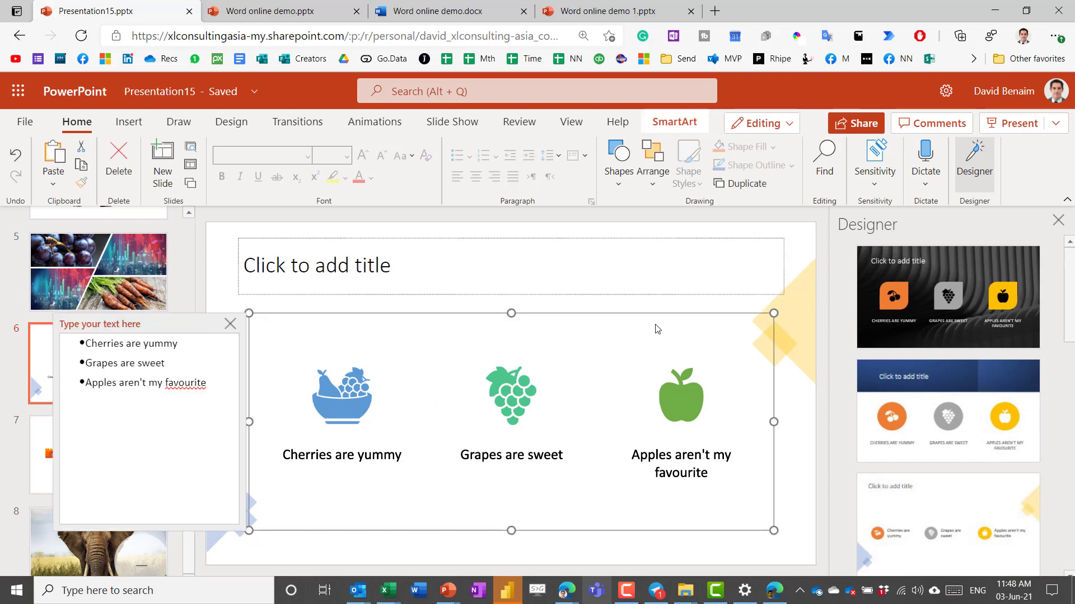
{"action": "left_click", "coordinate": [680, 133]}
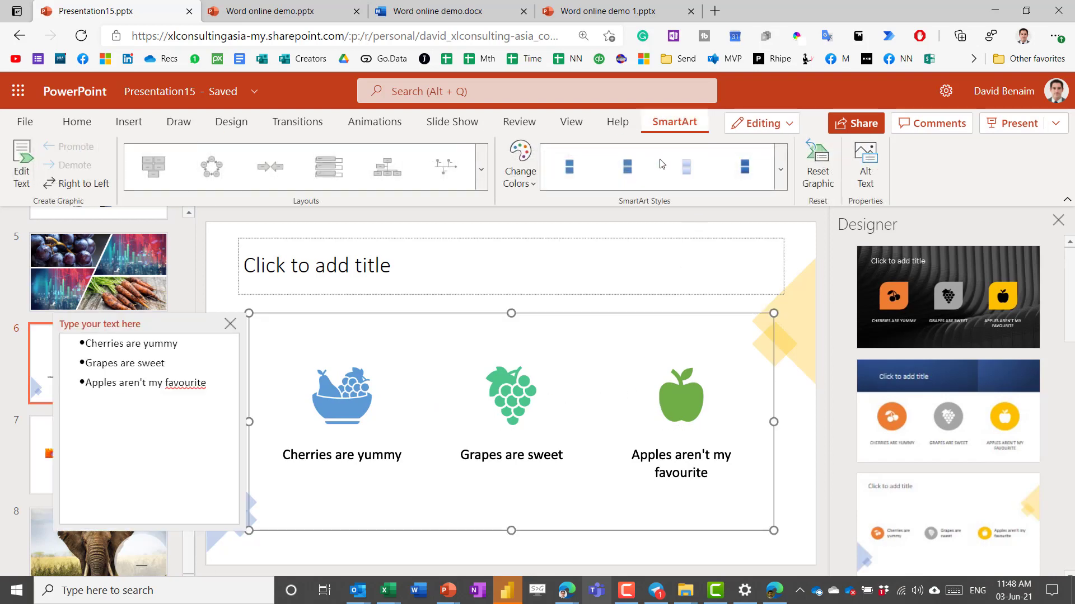
{"action": "left_click", "coordinate": [206, 169]}
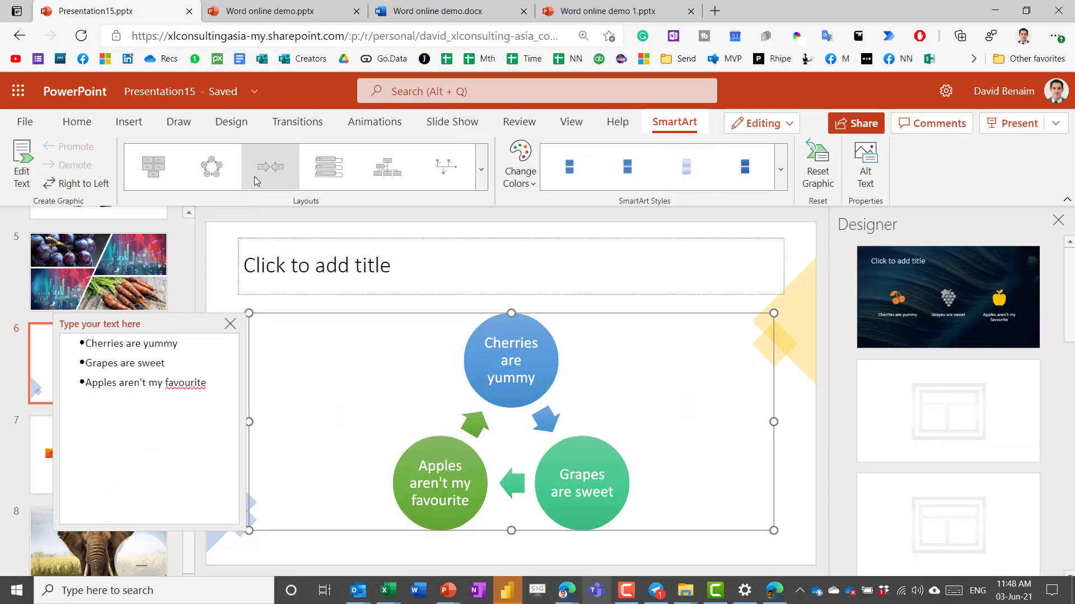
{"action": "left_click", "coordinate": [288, 171]}
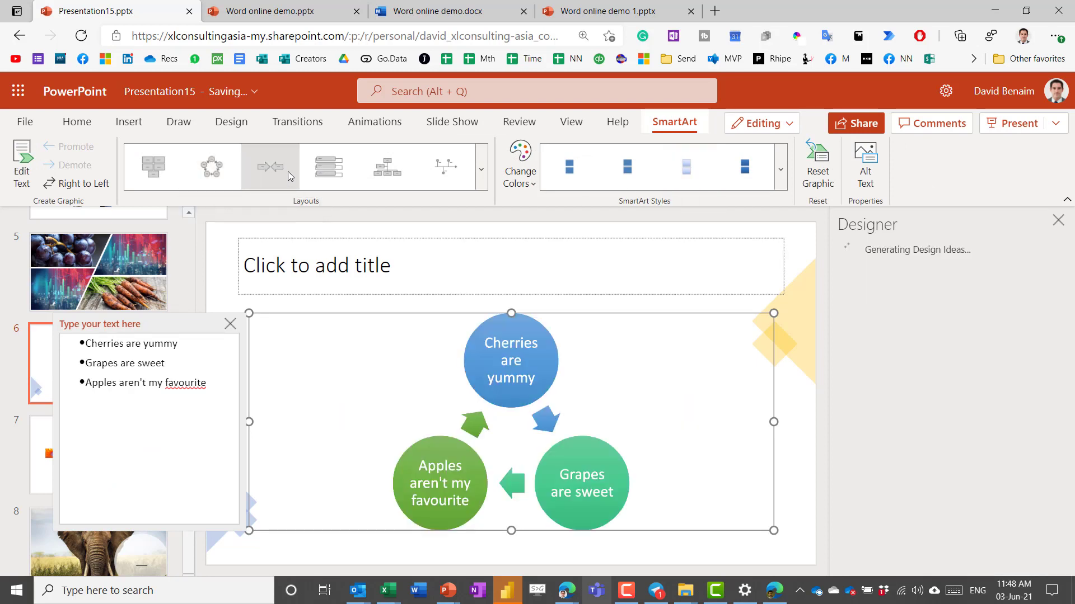
{"action": "left_click", "coordinate": [482, 182]}
{"action": "scroll", "coordinate": [332, 402], "scroll_direction": "down", "scroll_amount": 5}
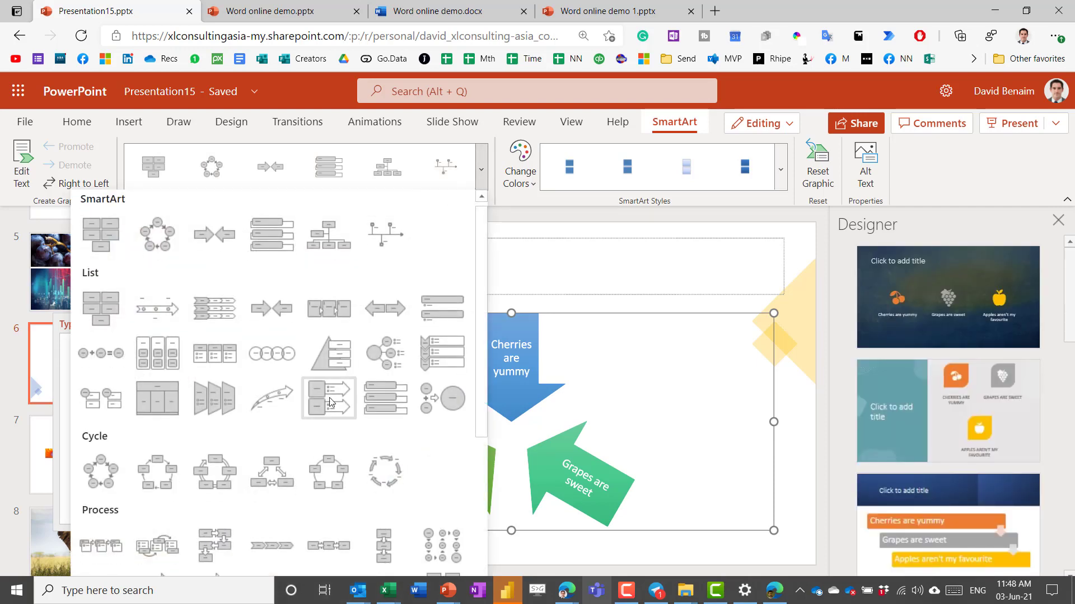
{"action": "scroll", "coordinate": [283, 403], "scroll_direction": "up", "scroll_amount": 5}
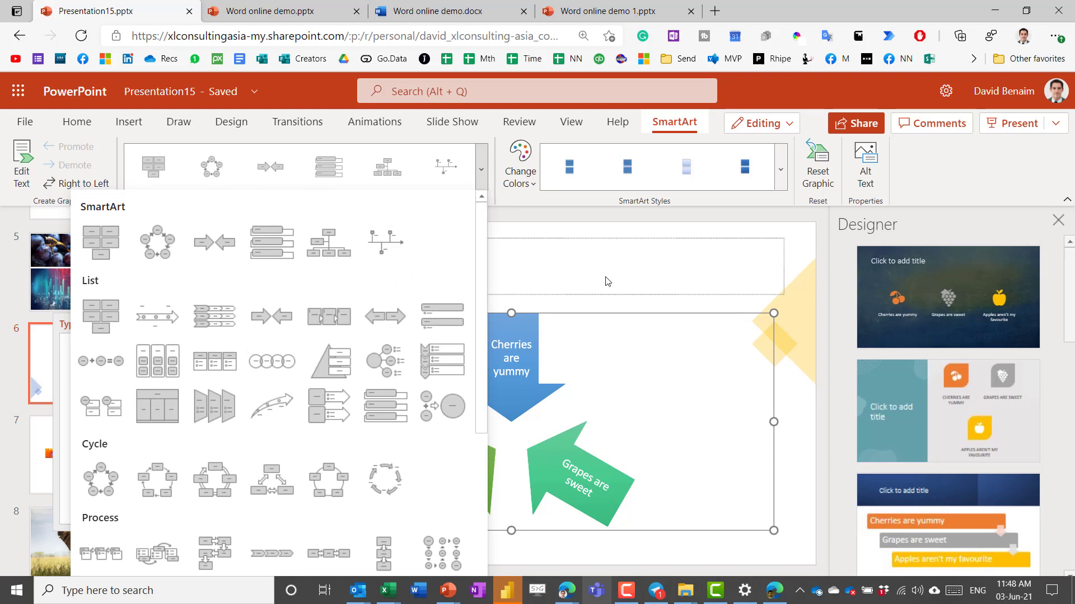
{"action": "left_click", "coordinate": [585, 285]}
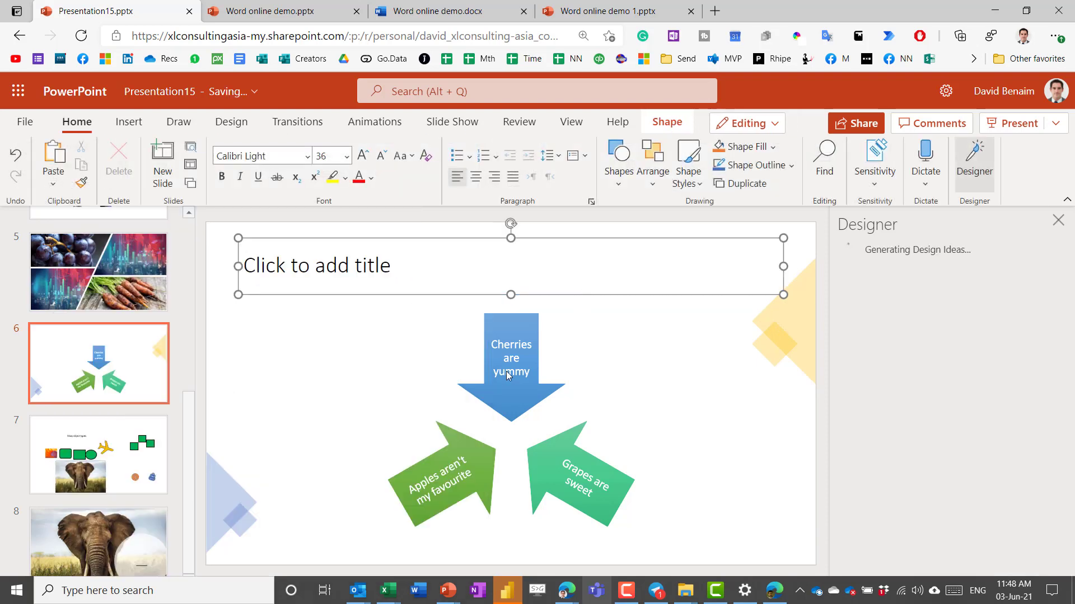
{"action": "left_click", "coordinate": [263, 373]}
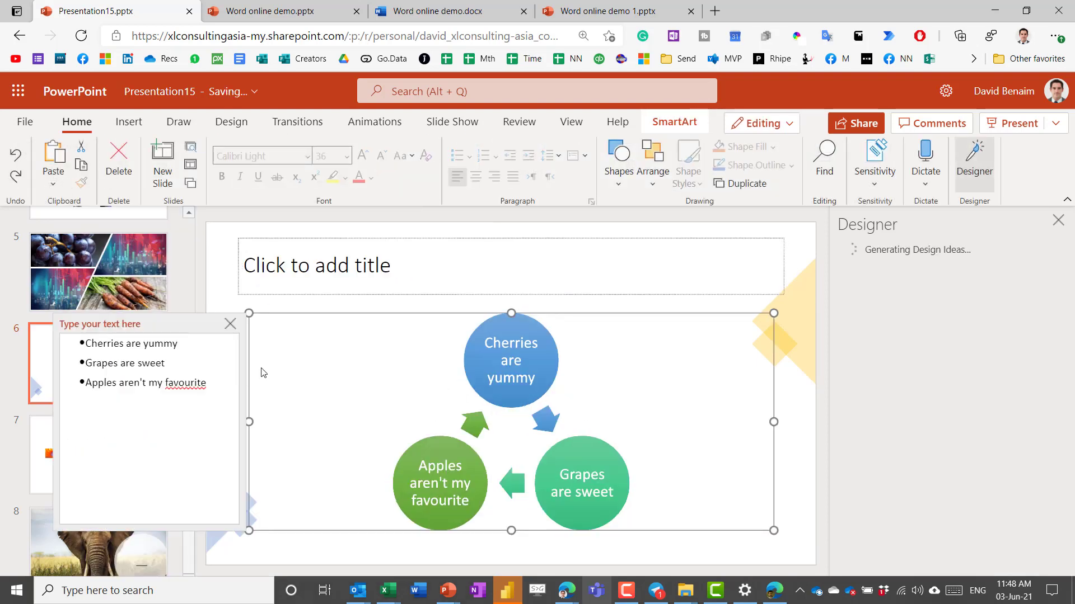
Step: Apply the orange Design Idea with circled fruit icons to slide 6
{"action": "left_click", "coordinate": [214, 299]}
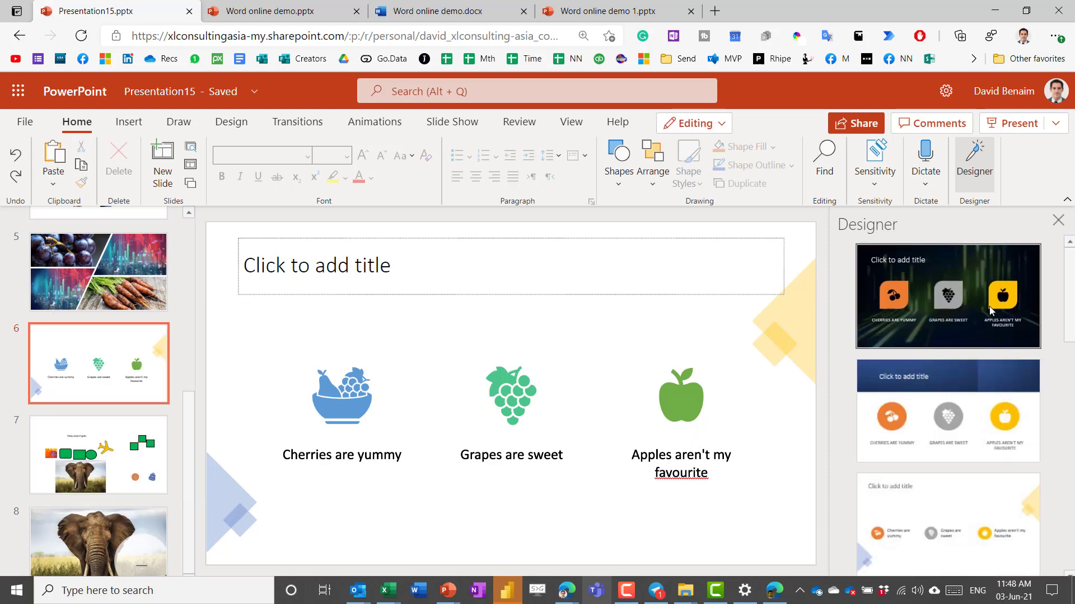
{"action": "scroll", "coordinate": [986, 387], "scroll_direction": "down", "scroll_amount": 3}
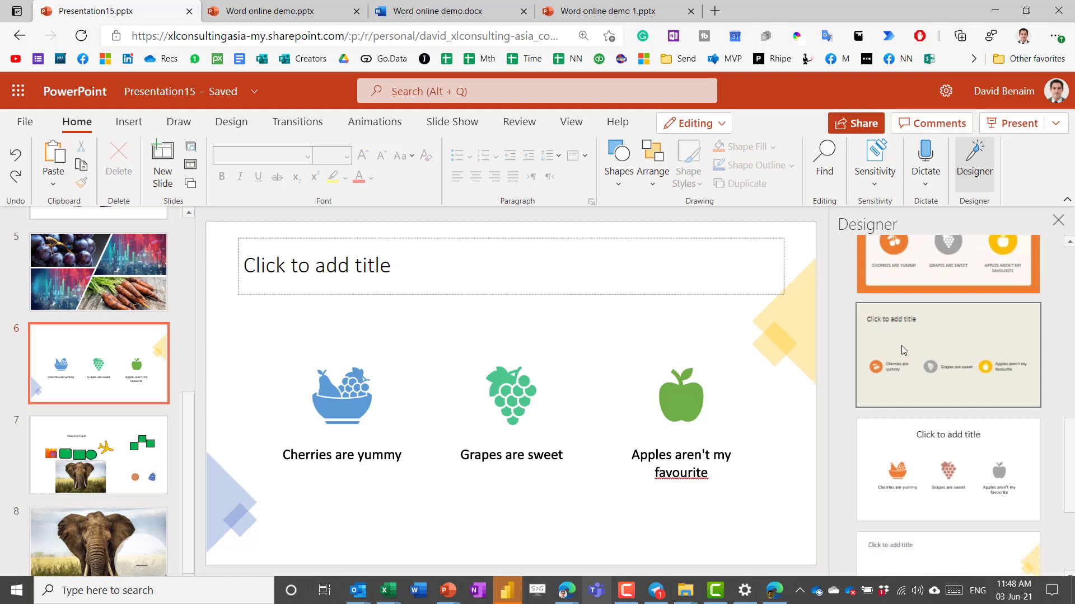
{"action": "left_click", "coordinate": [920, 278]}
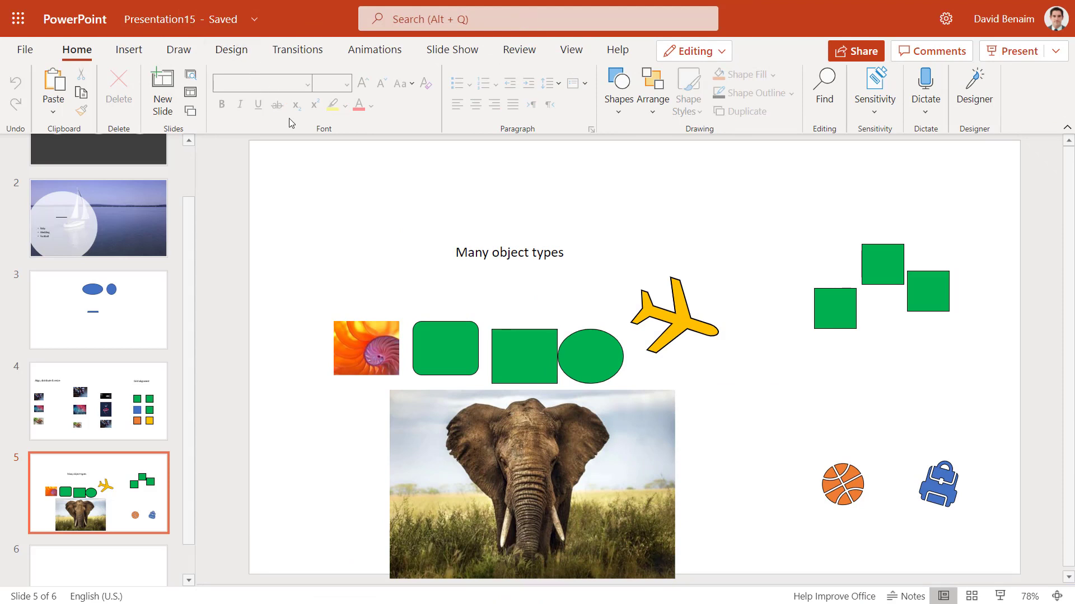
Step: Move the rounded green rectangle slightly higher and bring up slide 7's thumbnail menu
{"action": "left_click", "coordinate": [450, 357]}
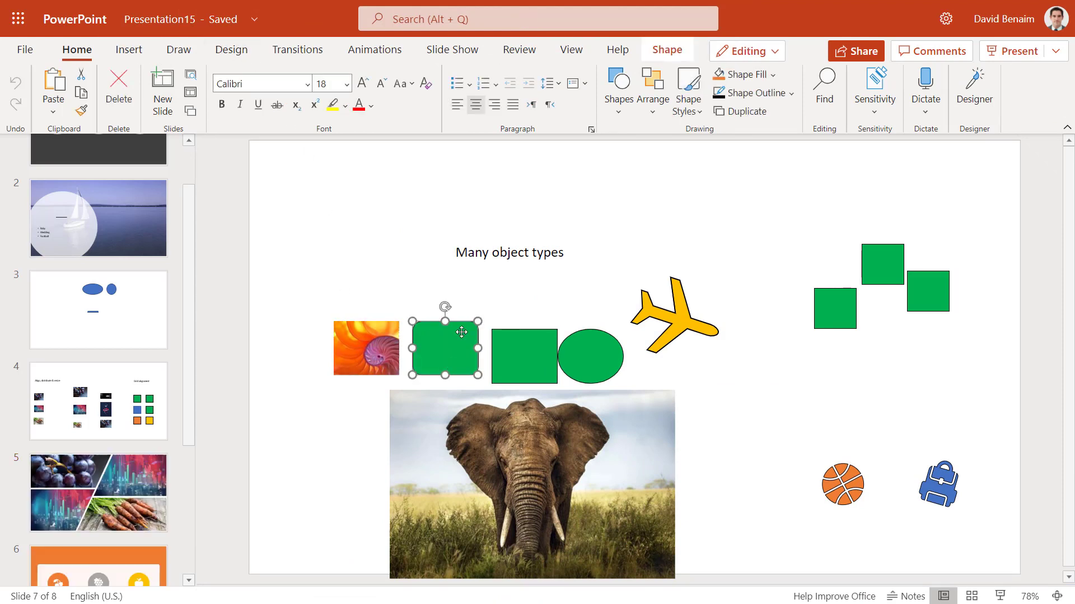
{"action": "left_click_drag", "start_coordinate": [460, 325], "coordinate": [460, 288]}
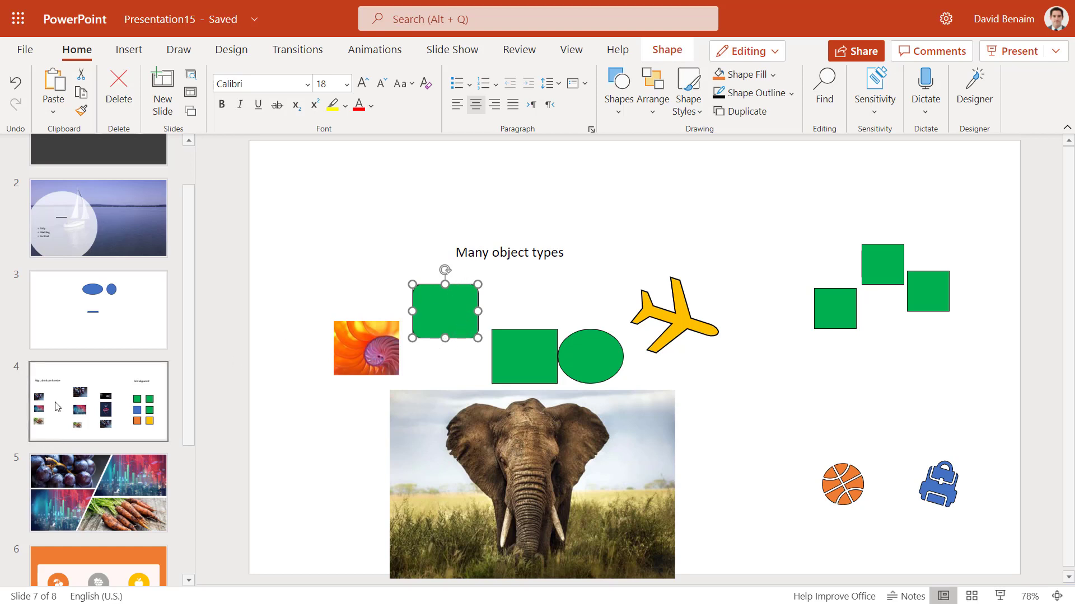
{"action": "scroll", "coordinate": [55, 402], "scroll_direction": "down", "scroll_amount": 4}
{"action": "right_click", "coordinate": [115, 458]}
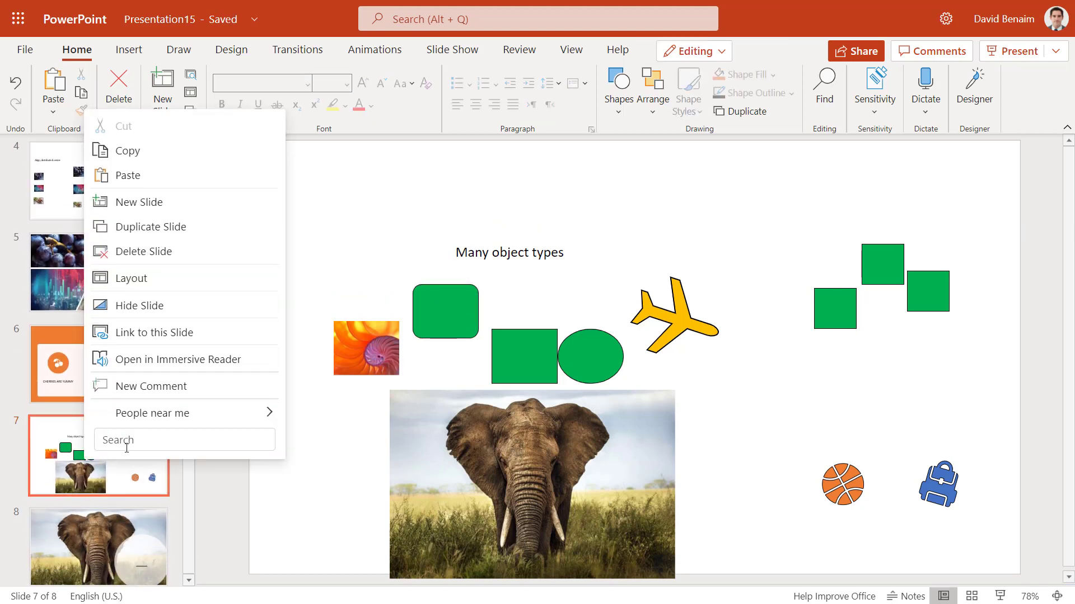
Step: Duplicate slide 7 and tilt the rounded green rectangle counter-clockwise on the copy
{"action": "left_click", "coordinate": [147, 227]}
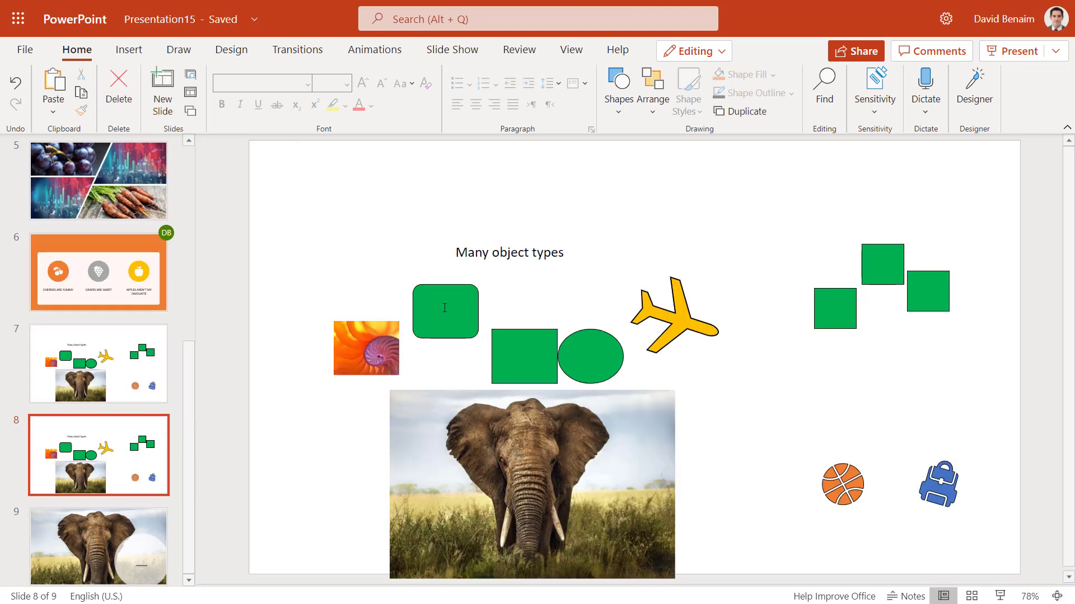
{"action": "left_click", "coordinate": [456, 313]}
{"action": "left_click_drag", "start_coordinate": [446, 270], "coordinate": [425, 177]}
Step: Move the 'Many object types' heading up-right and set it to 32 pt Bodoni MT Black
{"action": "left_click", "coordinate": [542, 249]}
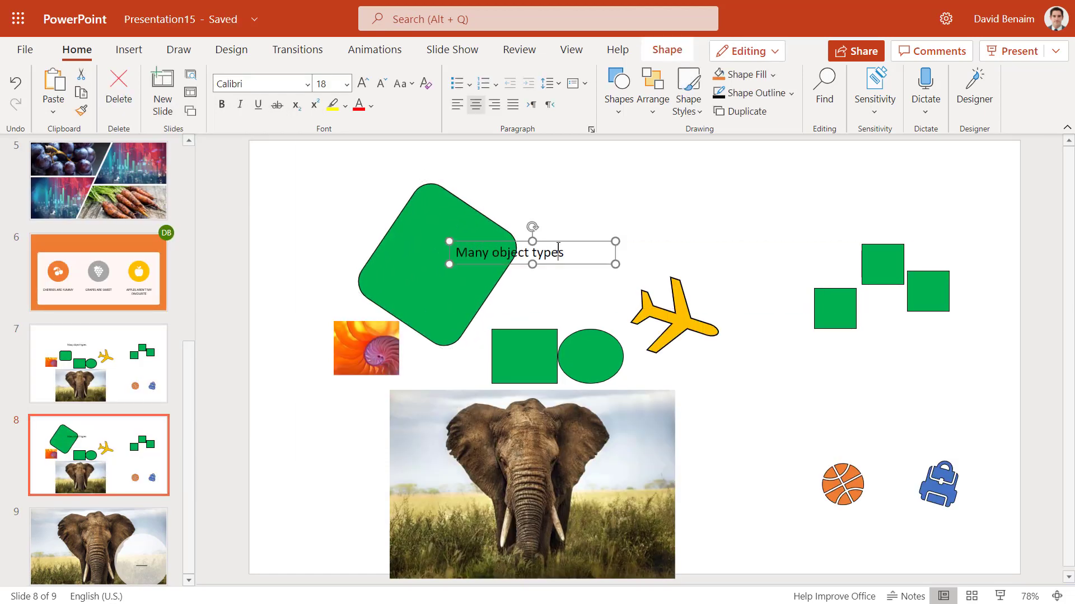
{"action": "left_click_drag", "start_coordinate": [569, 241], "coordinate": [656, 208]}
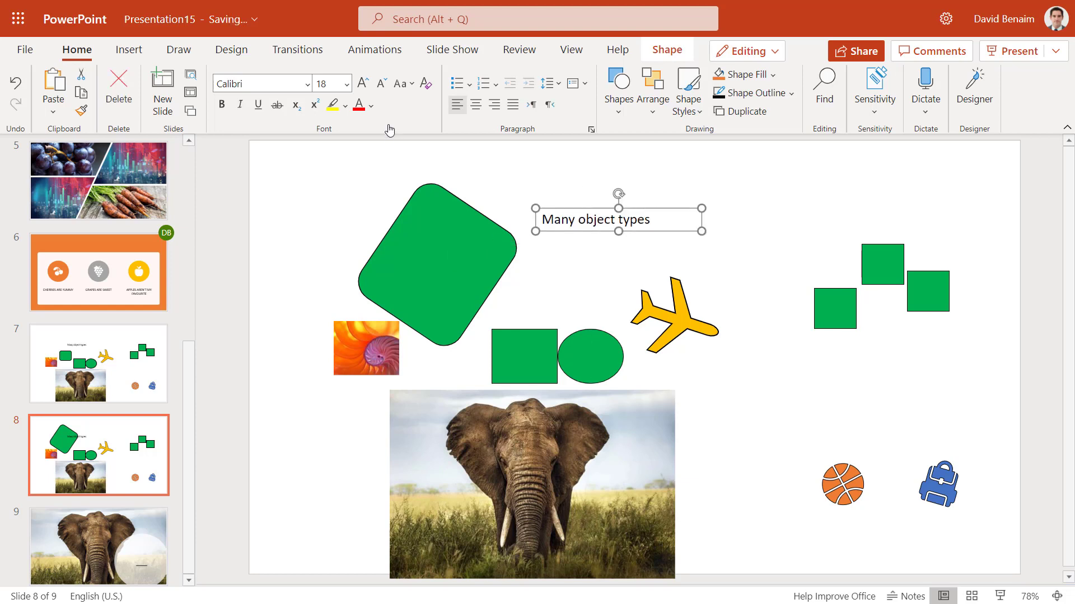
{"action": "left_click", "coordinate": [347, 83]}
{"action": "left_click", "coordinate": [338, 366]}
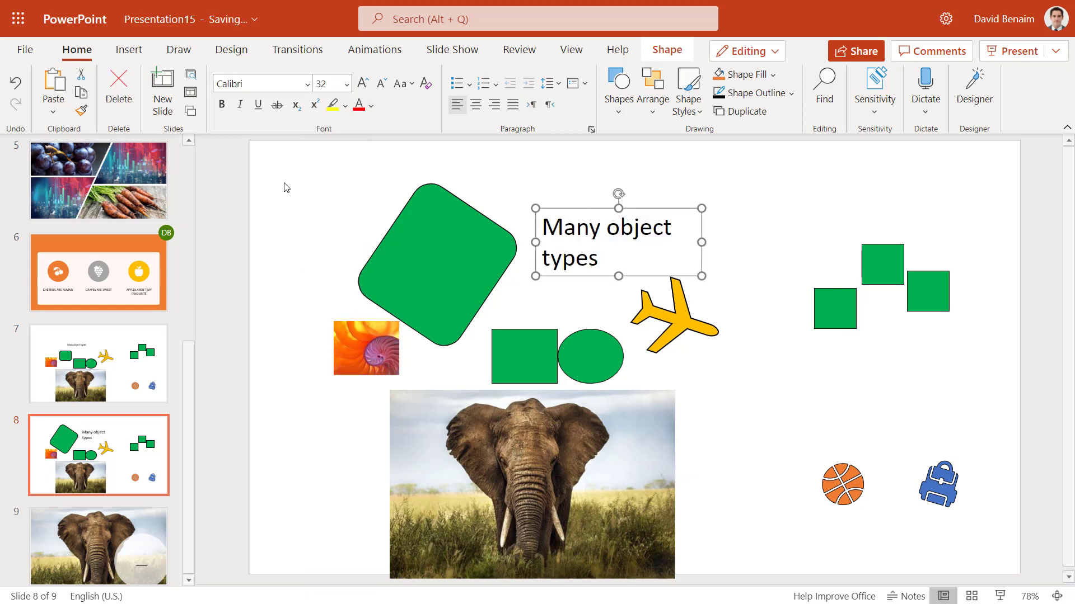
{"action": "left_click", "coordinate": [307, 83]}
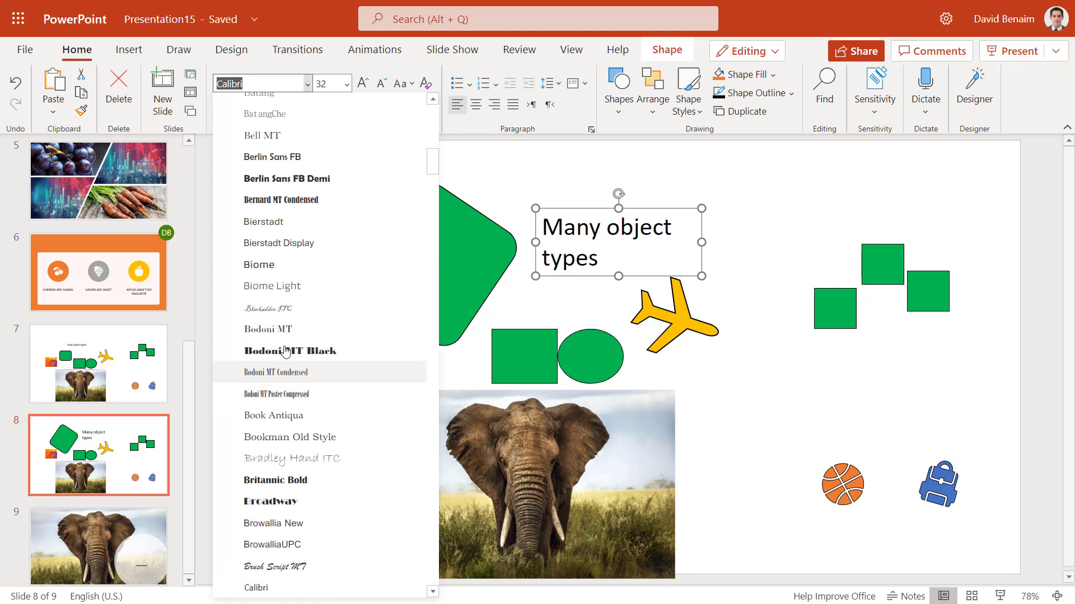
{"action": "left_click", "coordinate": [366, 351]}
Step: Fill the airplane orange and rotate it to about 115°
{"action": "left_click", "coordinate": [737, 291]}
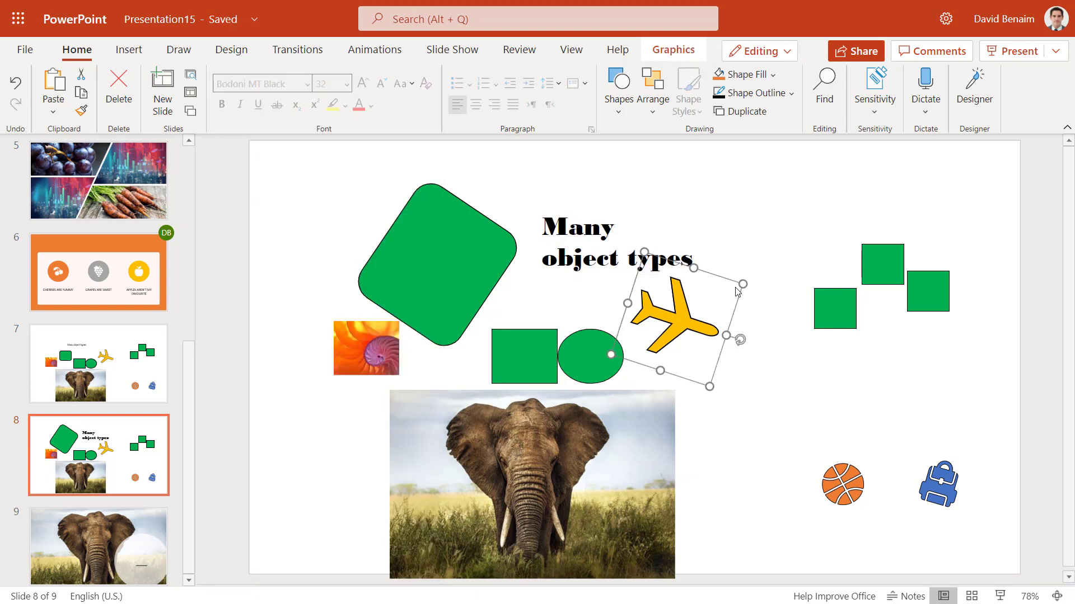
{"action": "left_click", "coordinate": [722, 78]}
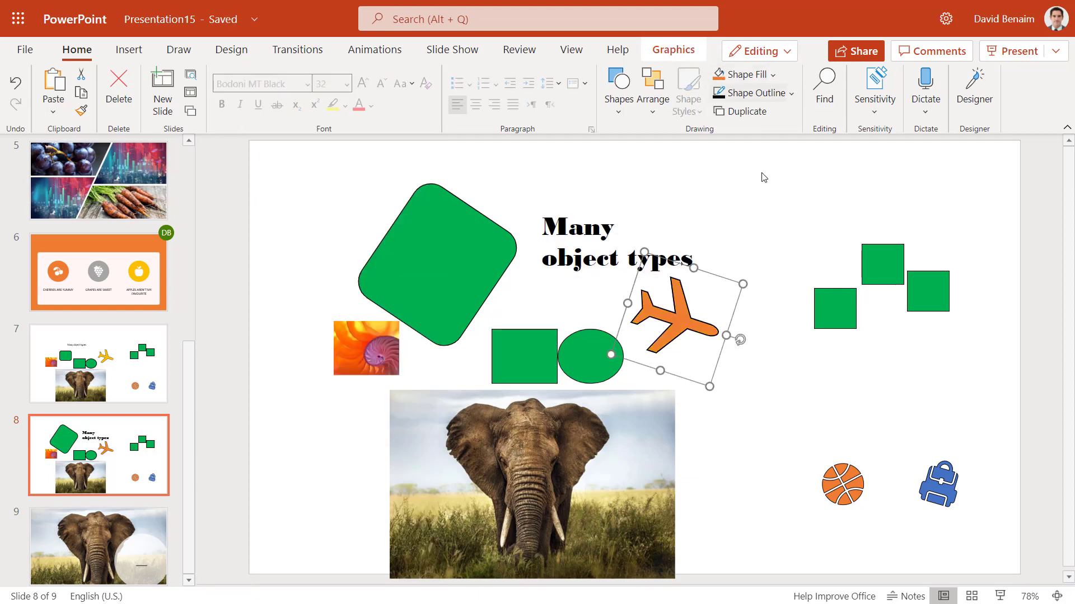
{"action": "left_click_drag", "start_coordinate": [740, 336], "coordinate": [728, 380]}
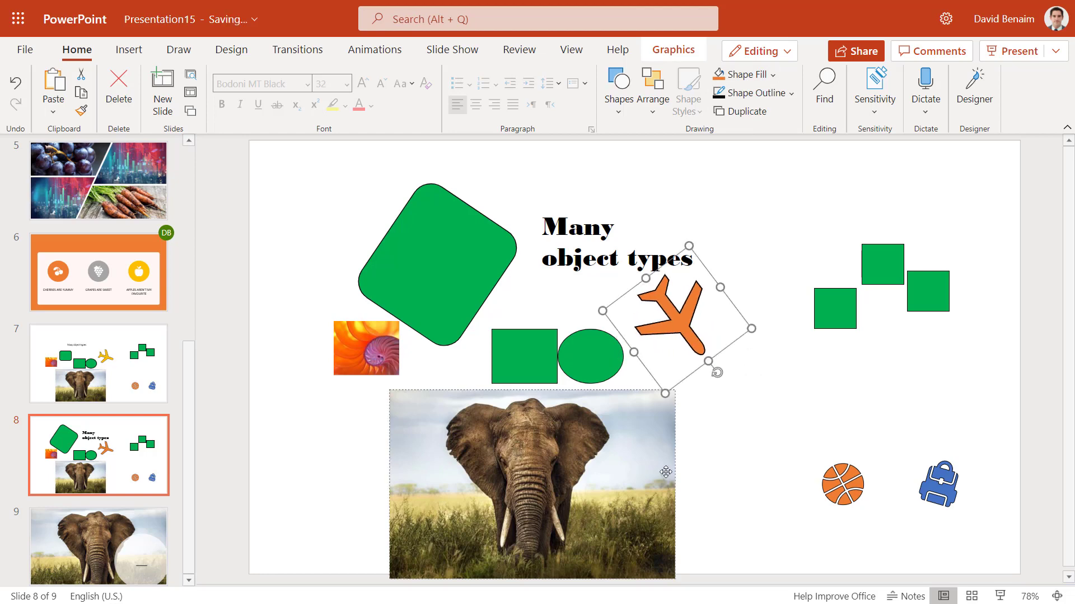
Step: Crop the elephant photo to a narrow portrait around the elephant
{"action": "left_click", "coordinate": [666, 408]}
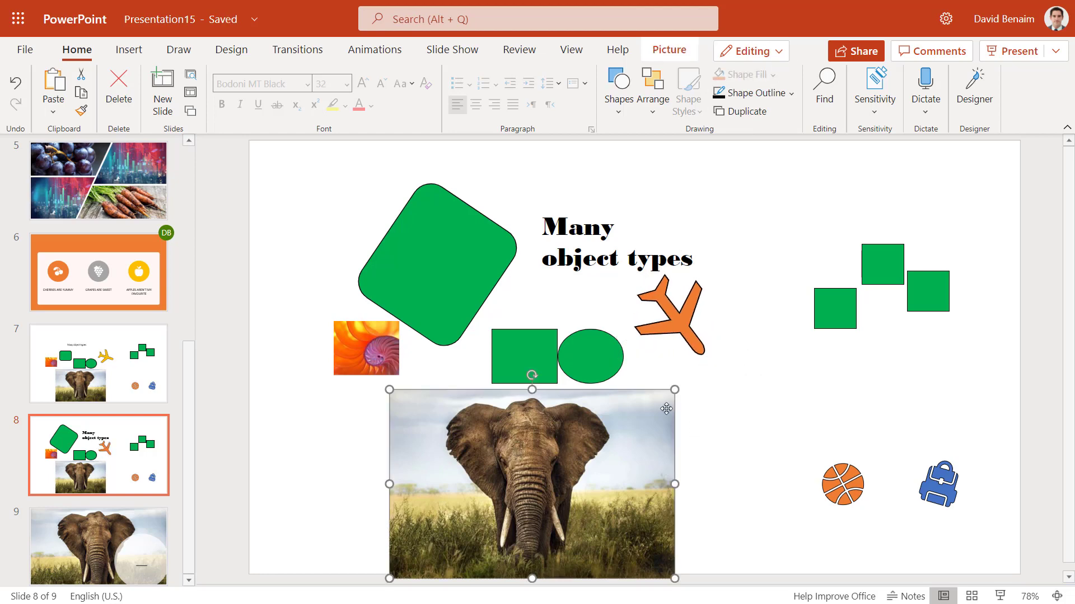
{"action": "left_click", "coordinate": [669, 50]}
{"action": "left_click", "coordinate": [872, 82]}
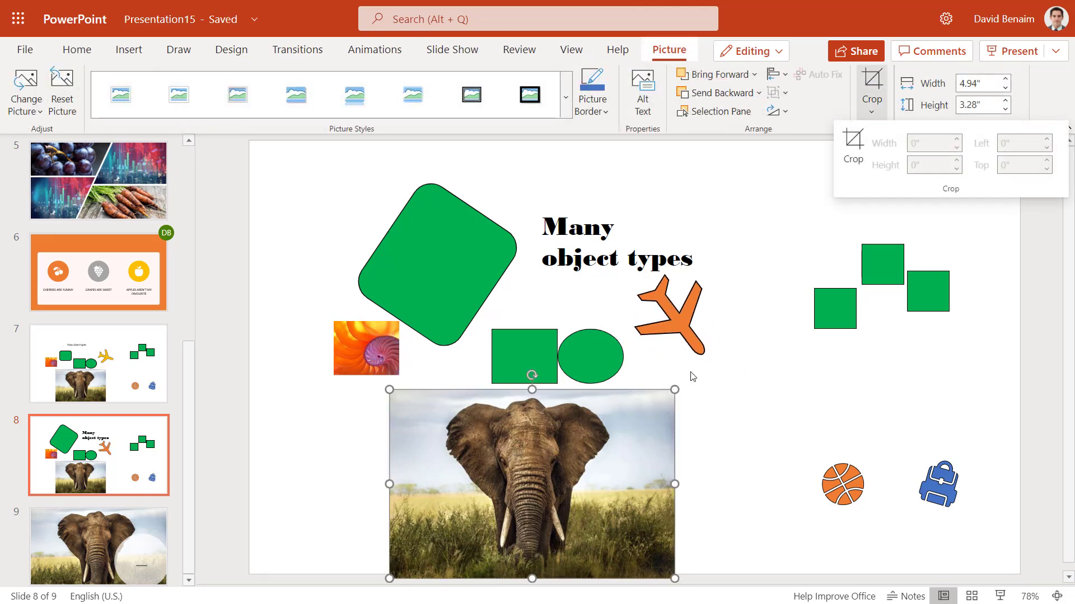
{"action": "left_click", "coordinate": [848, 137]}
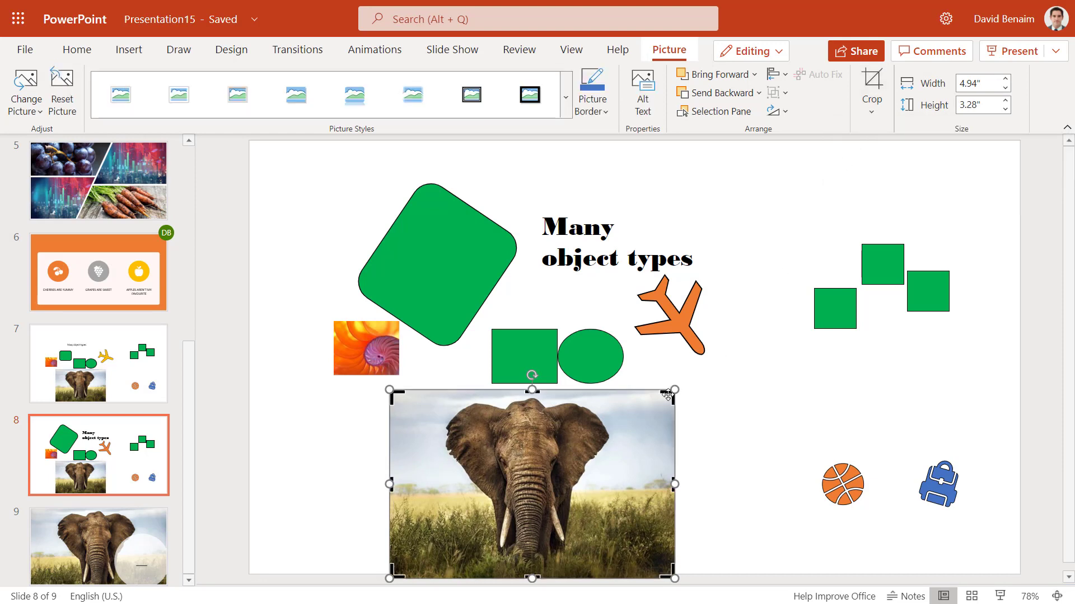
{"action": "left_click_drag", "start_coordinate": [669, 396], "coordinate": [572, 399]}
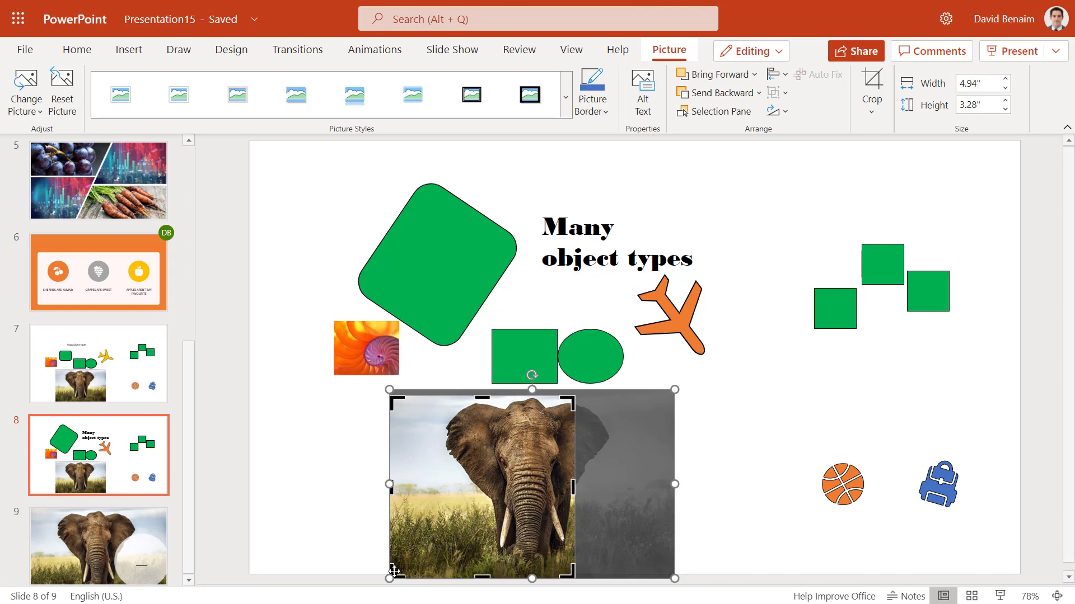
{"action": "left_click_drag", "start_coordinate": [395, 569], "coordinate": [466, 552]}
{"action": "left_click", "coordinate": [319, 502]}
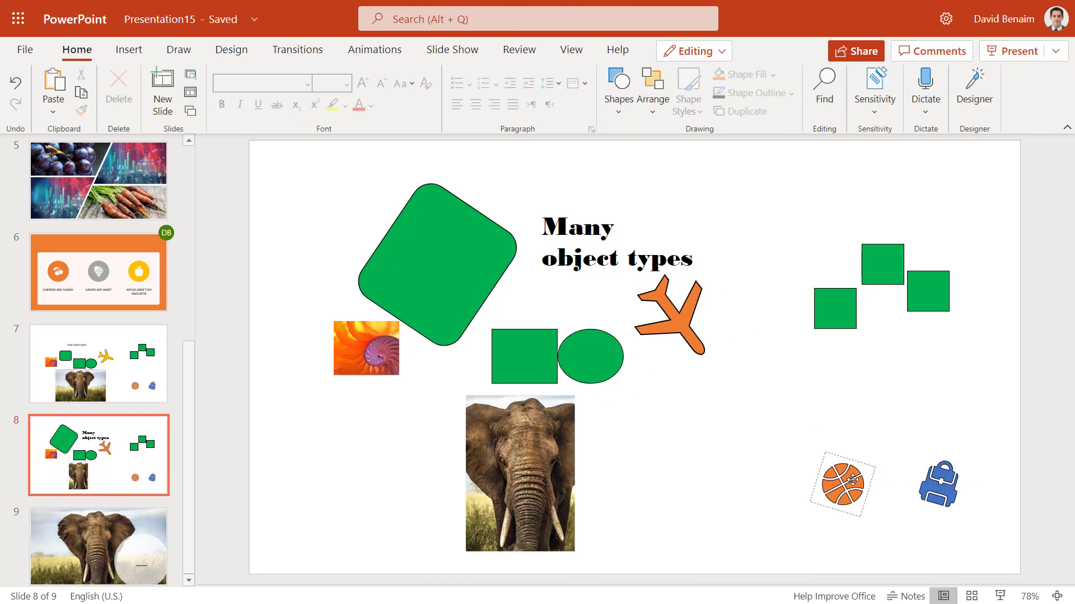
Step: Enlarge the basketball, and make the three green squares dark blue-gray and larger
{"action": "left_click", "coordinate": [861, 466]}
{"action": "left_click_drag", "start_coordinate": [825, 450], "coordinate": [756, 327]}
{"action": "left_click", "coordinate": [837, 290]}
{"action": "left_click_drag", "start_coordinate": [761, 204], "coordinate": [1011, 368]}
{"action": "left_click", "coordinate": [756, 76]}
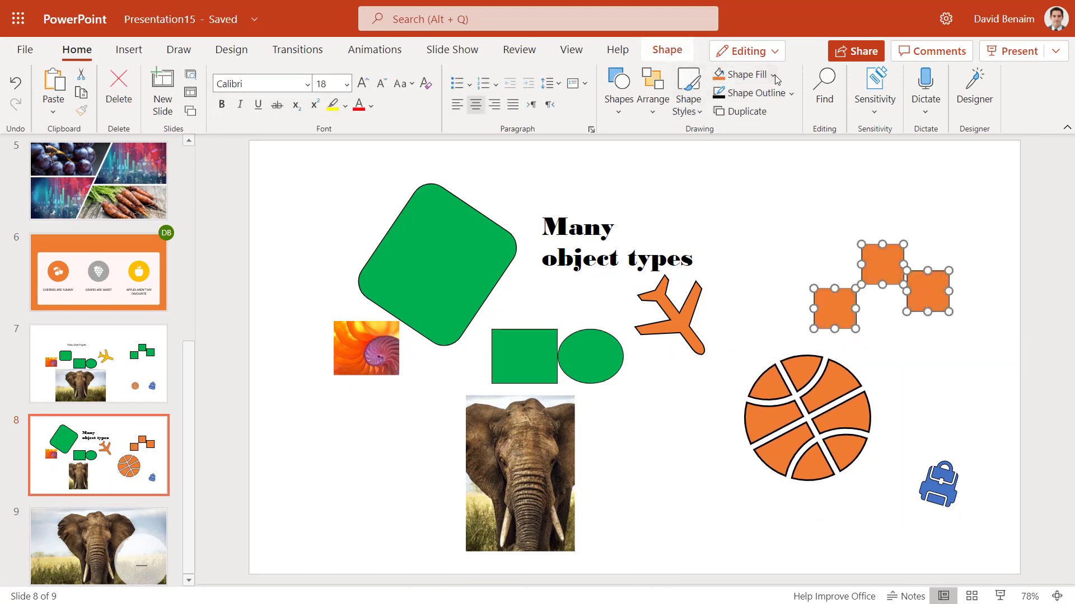
{"action": "left_click", "coordinate": [772, 75]}
{"action": "left_click", "coordinate": [794, 120]}
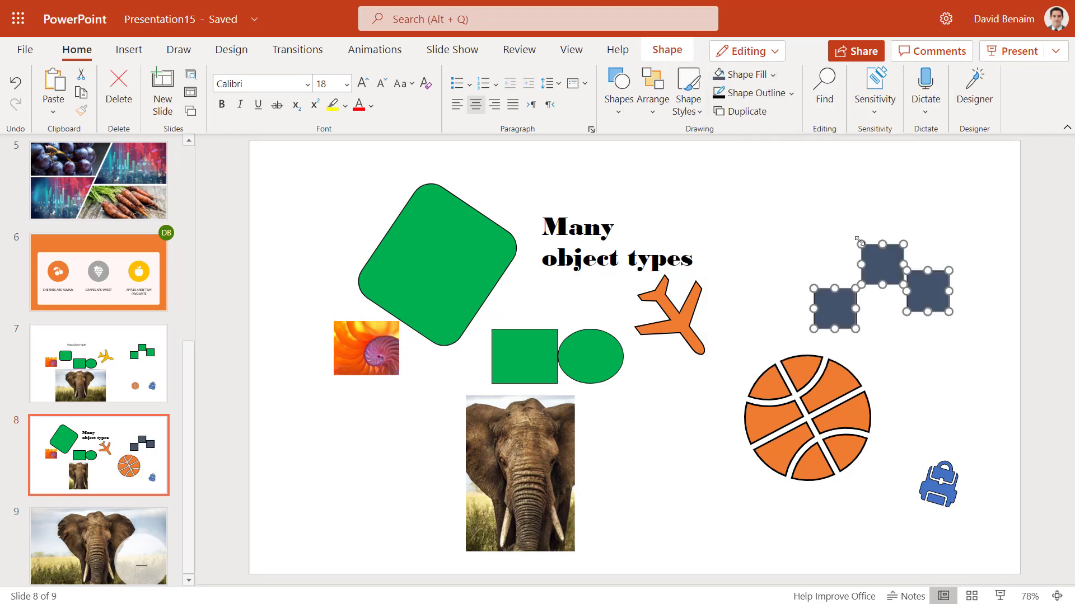
{"action": "left_click_drag", "start_coordinate": [828, 221], "coordinate": [790, 198]}
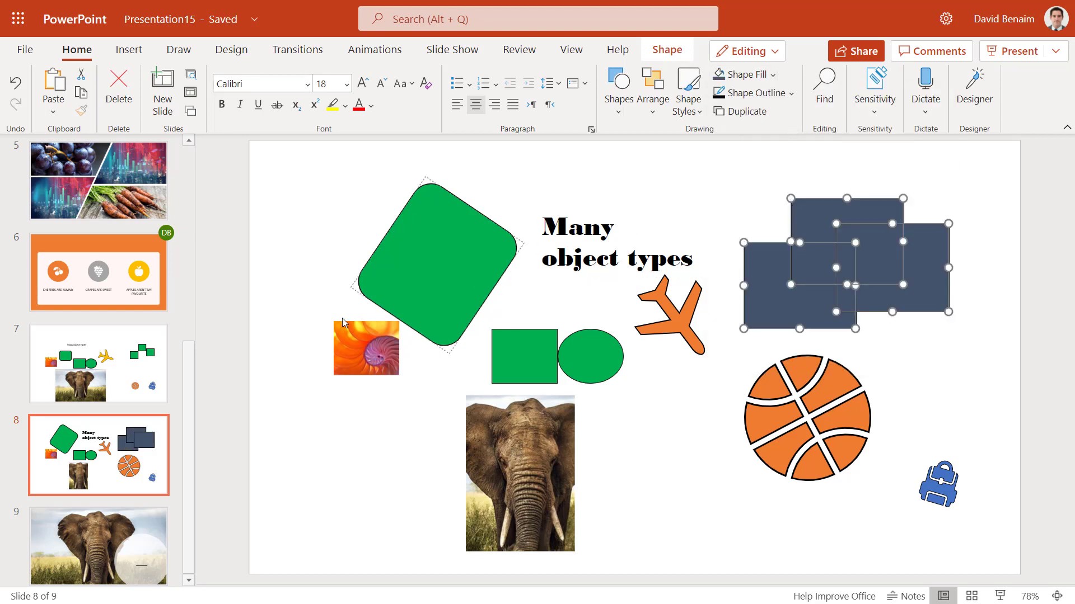
{"action": "left_click", "coordinate": [114, 469]}
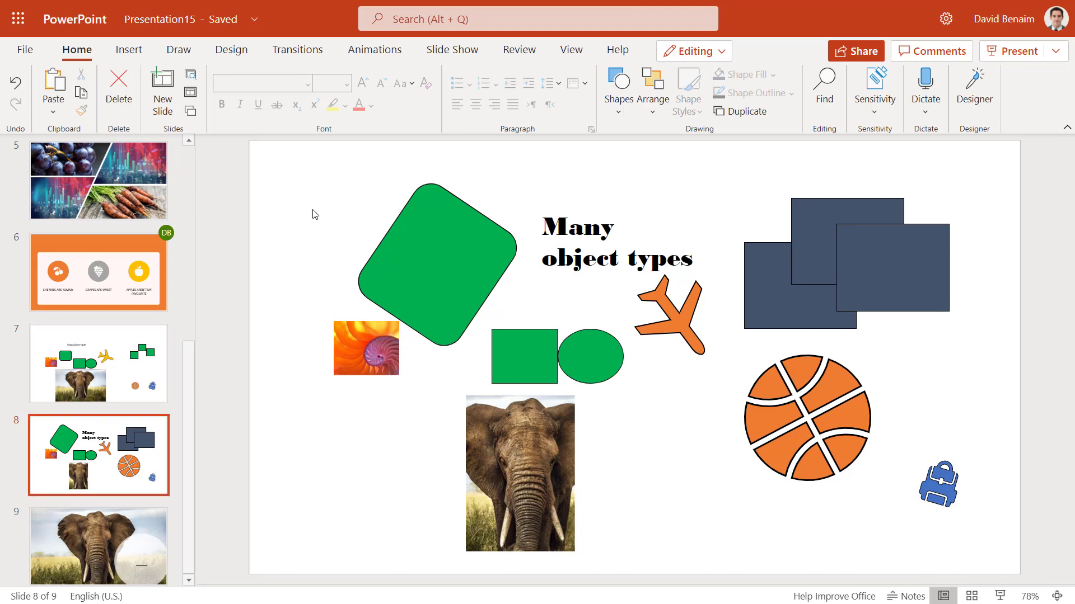
Step: Give slide 8 a Morph transition and play the slide show from slide 7
{"action": "left_click", "coordinate": [314, 56]}
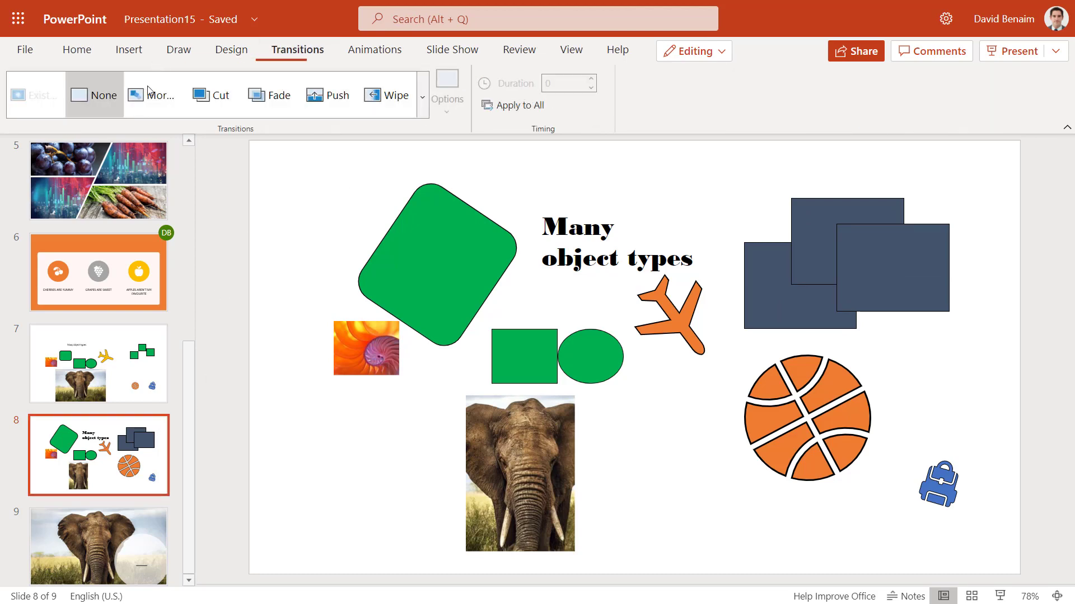
{"action": "left_click", "coordinate": [158, 100]}
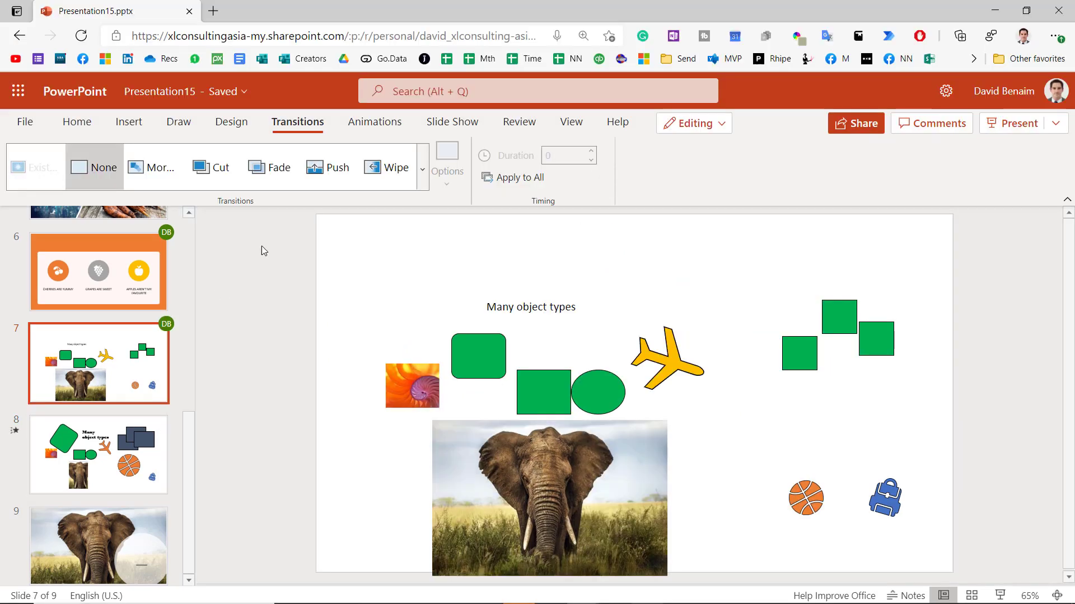
{"action": "left_click", "coordinate": [456, 122]}
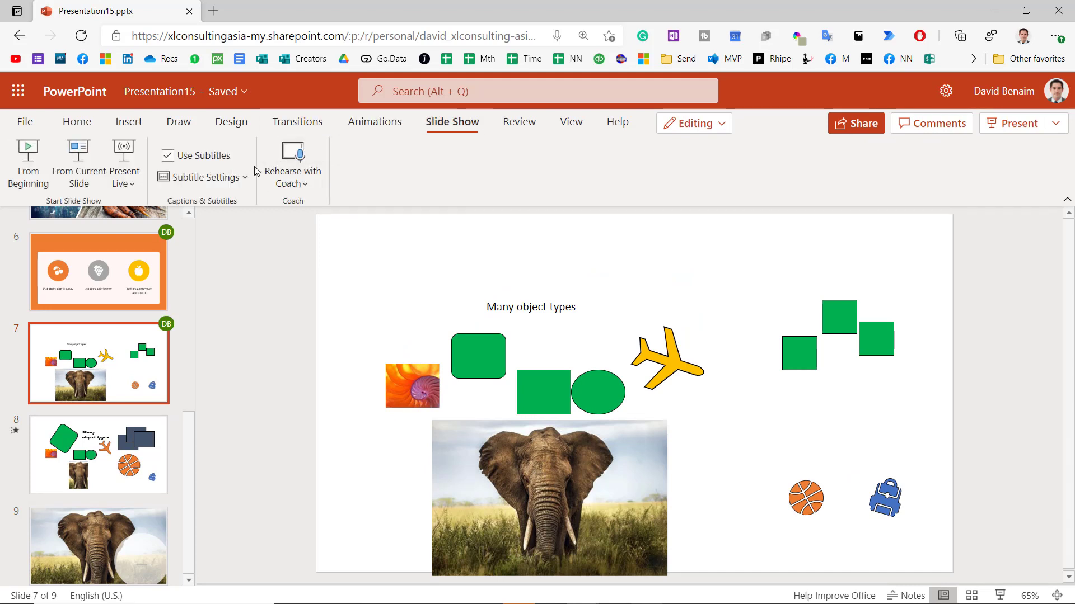
{"action": "left_click", "coordinate": [79, 163]}
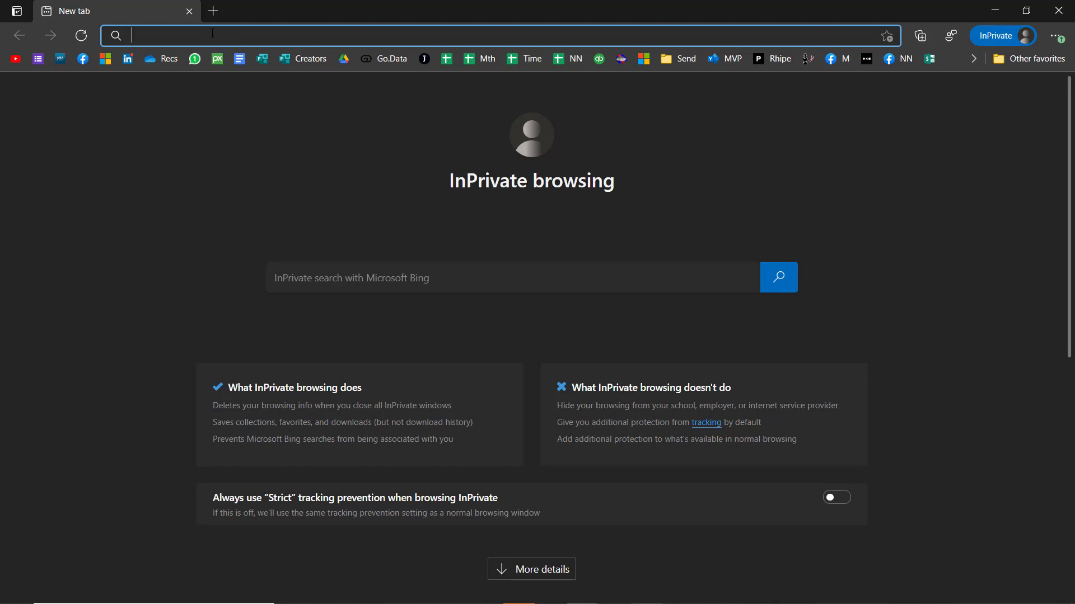
Step: Search the web for 'powerpoint online' to reach the PowerPoint sign-in page
{"action": "type", "text": "powerpoint online"}
{"action": "key", "text": "Return"}
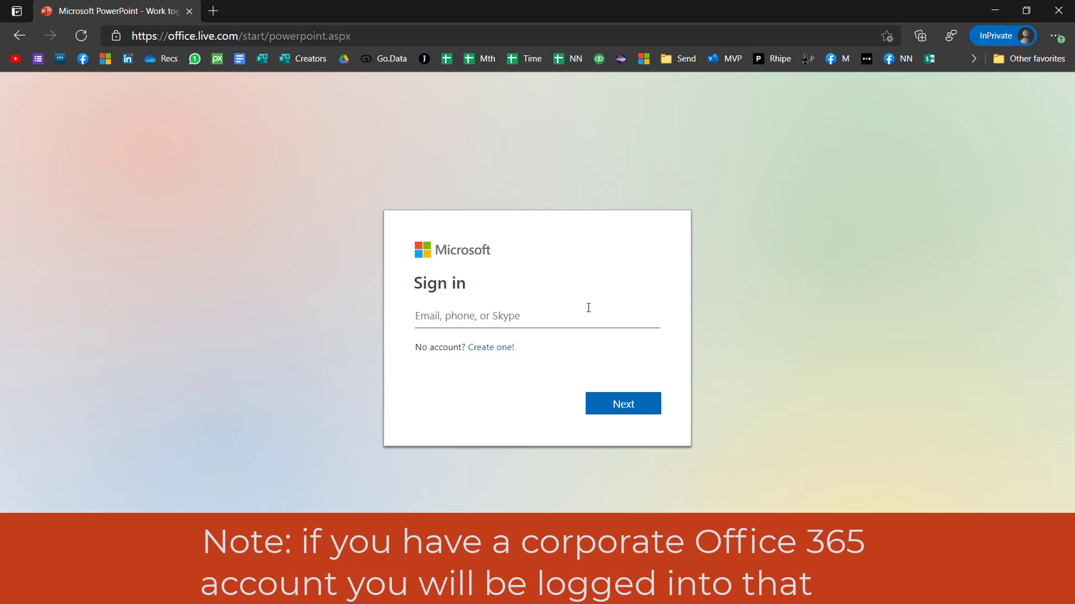
Step: Start a new Microsoft account from the 'Create one!' link on the sign-in page
{"action": "left_click", "coordinate": [496, 355]}
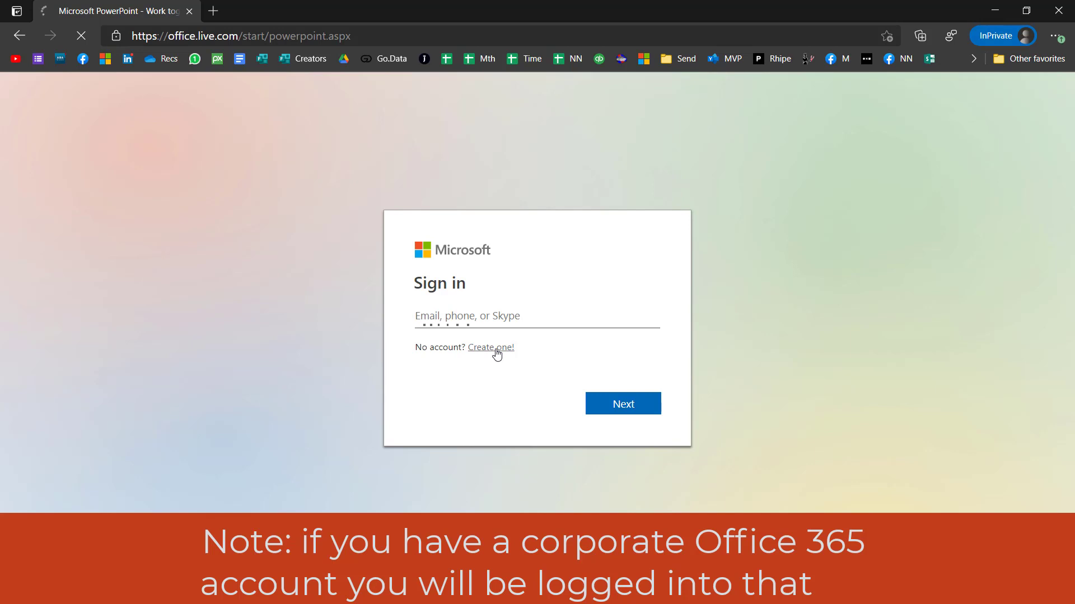